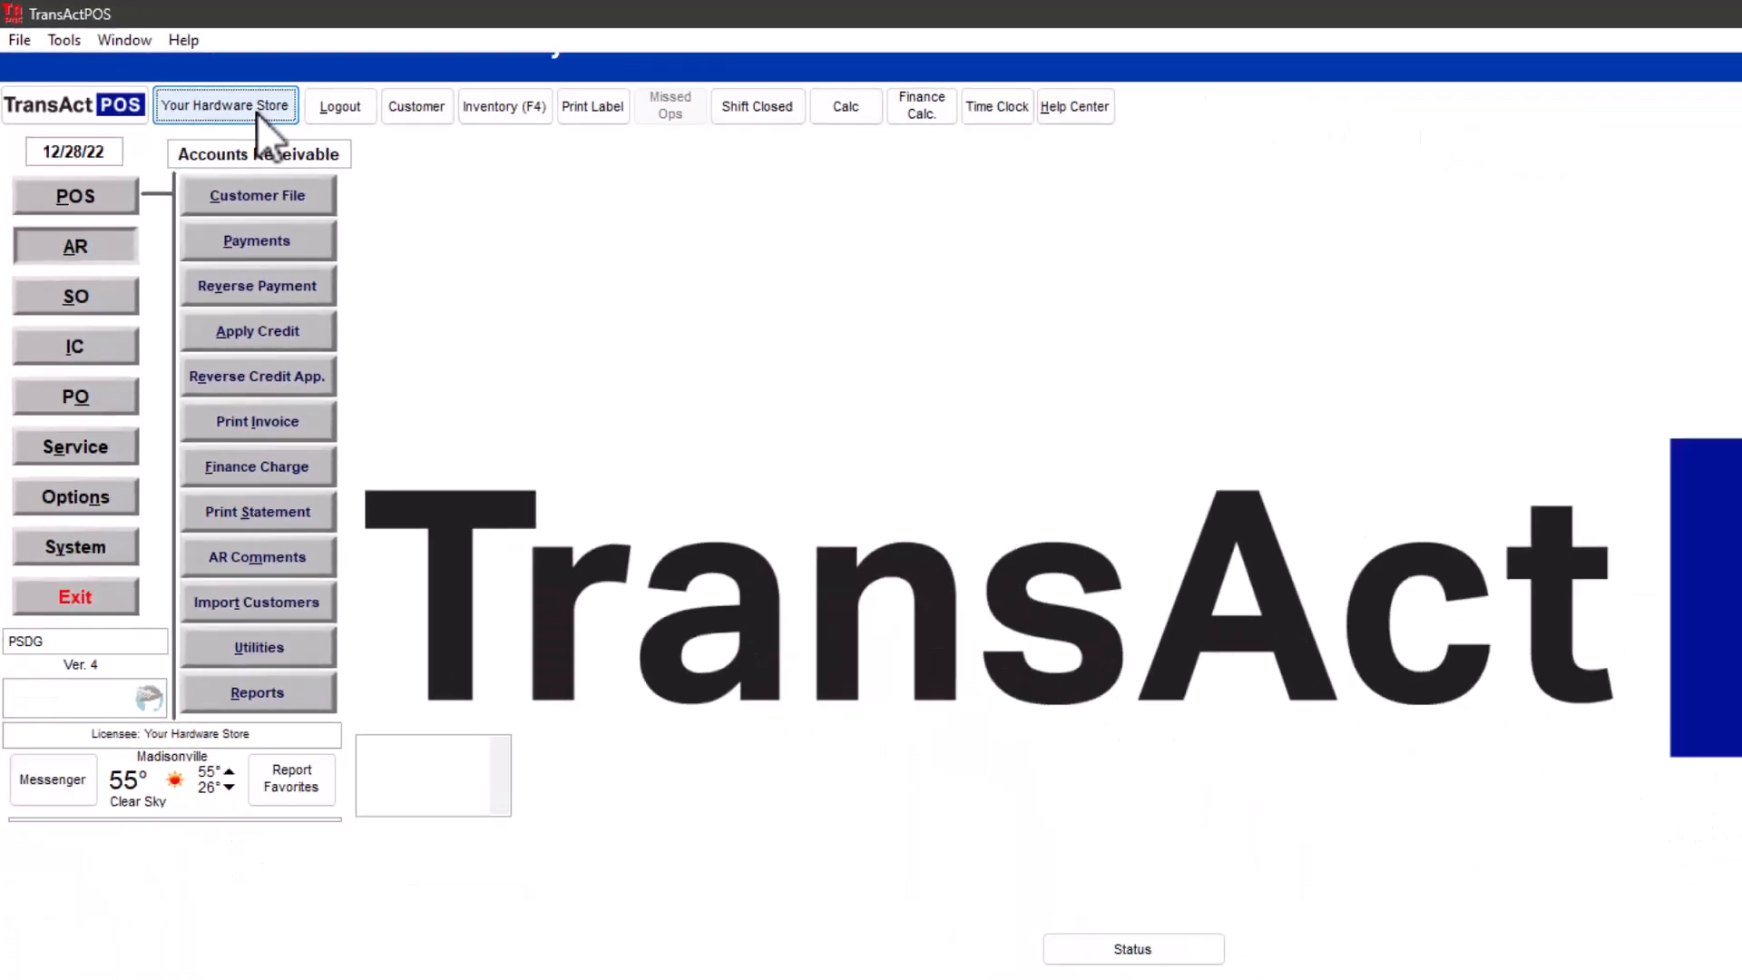
# - Review the store dashboard's 12/27/22 sales and profit charts and period comparisons, and close it
pyautogui.click(365, 162)
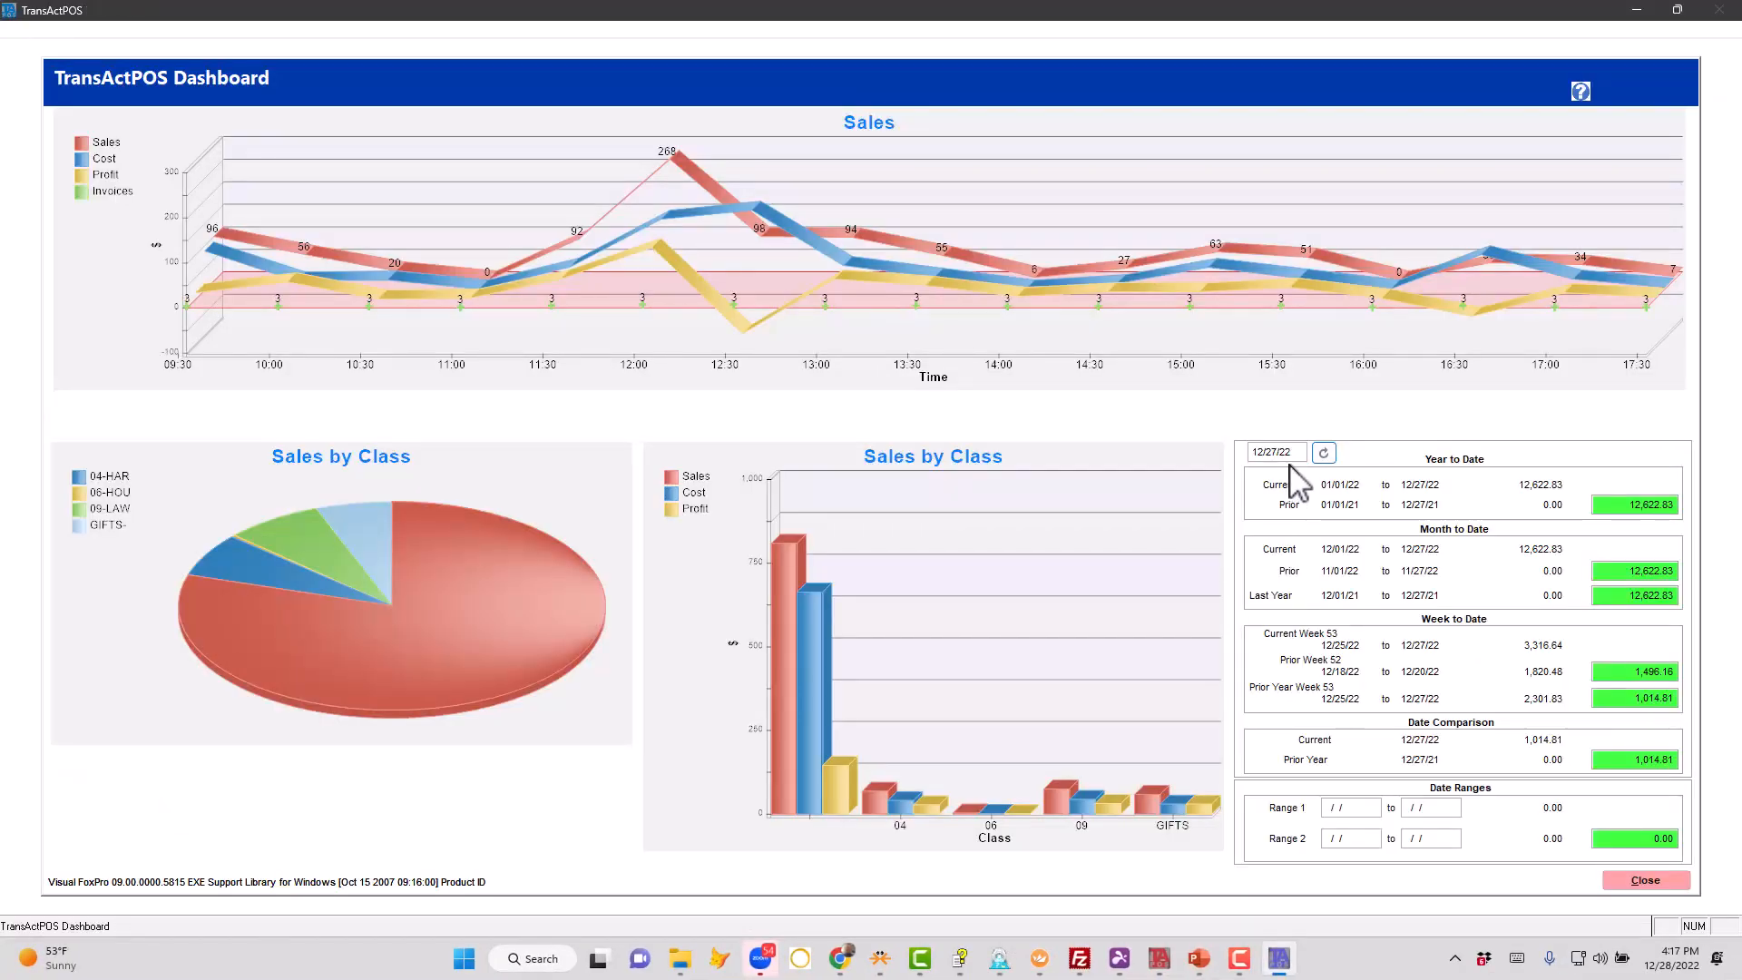
pyautogui.moveTo(1298, 459)
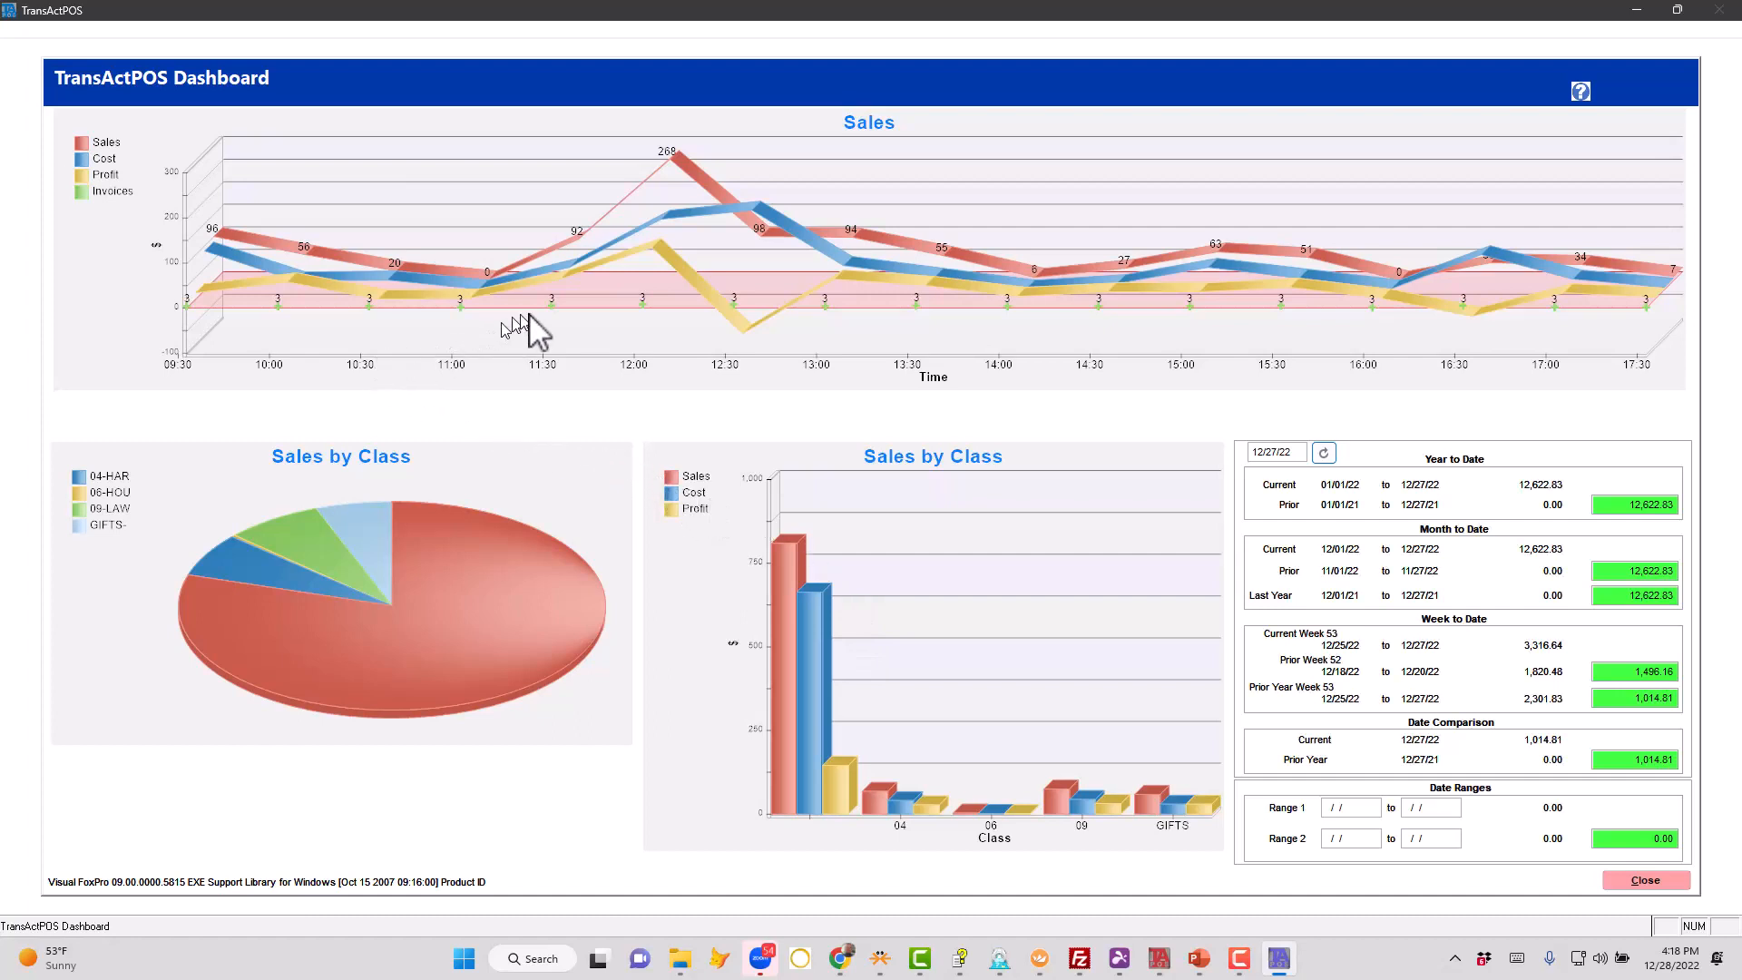
pyautogui.moveTo(748, 334)
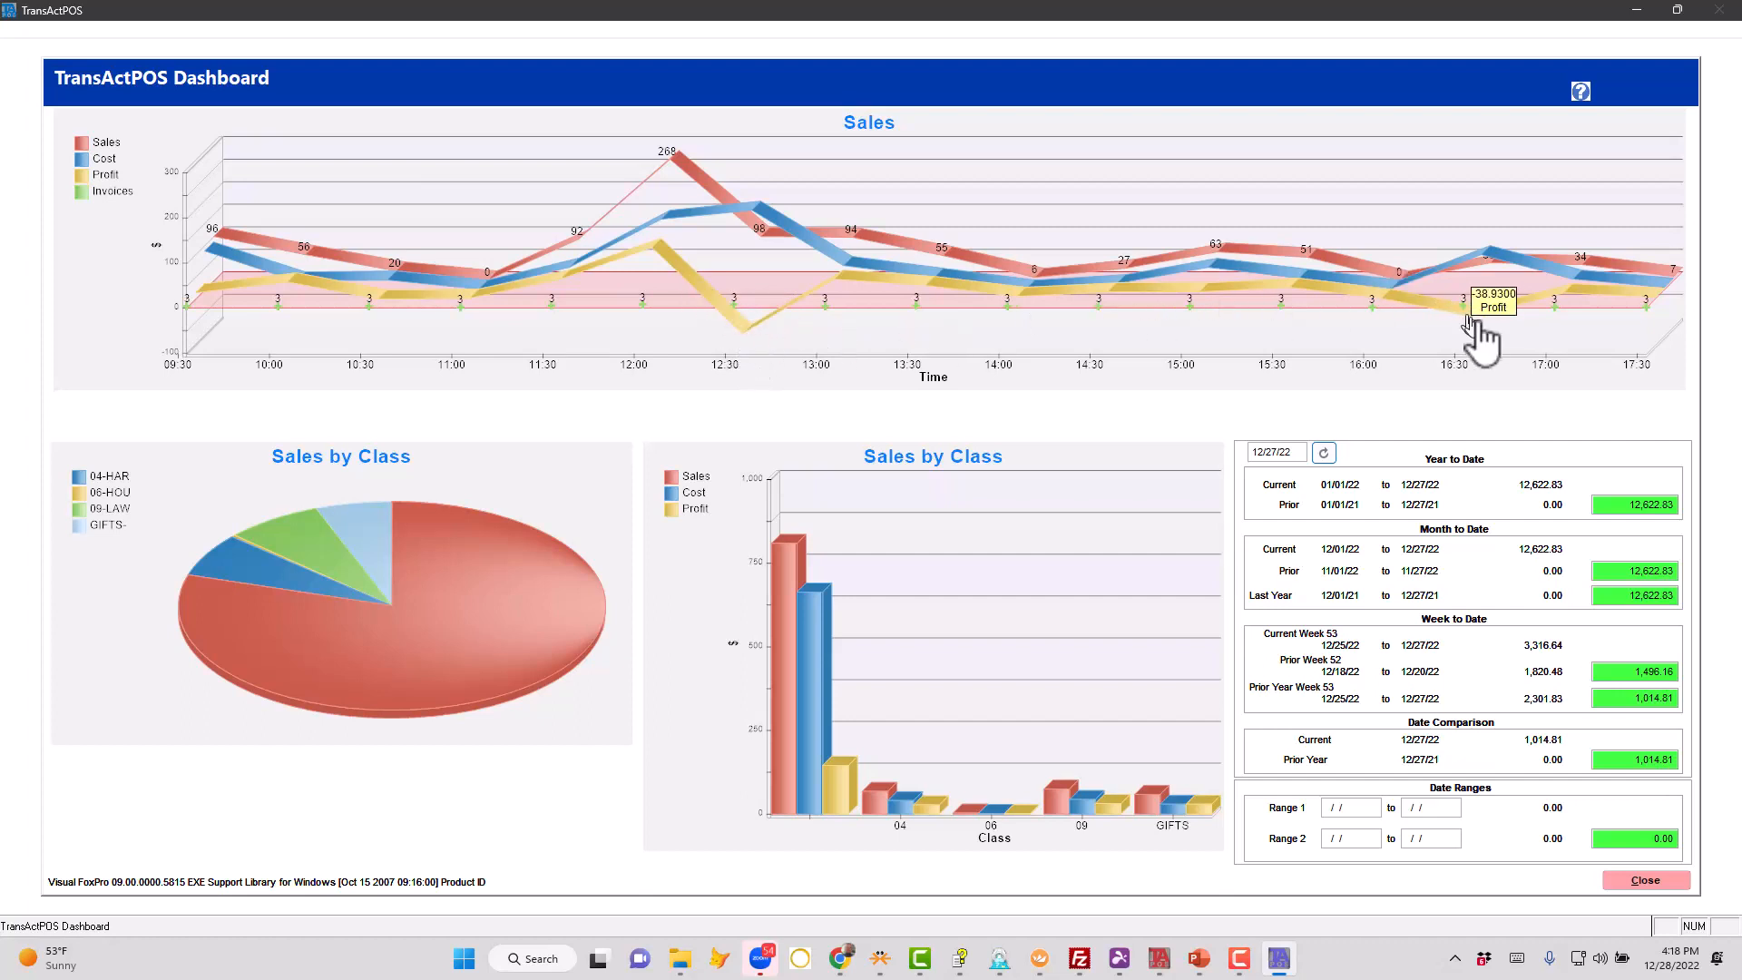
pyautogui.moveTo(1485, 338)
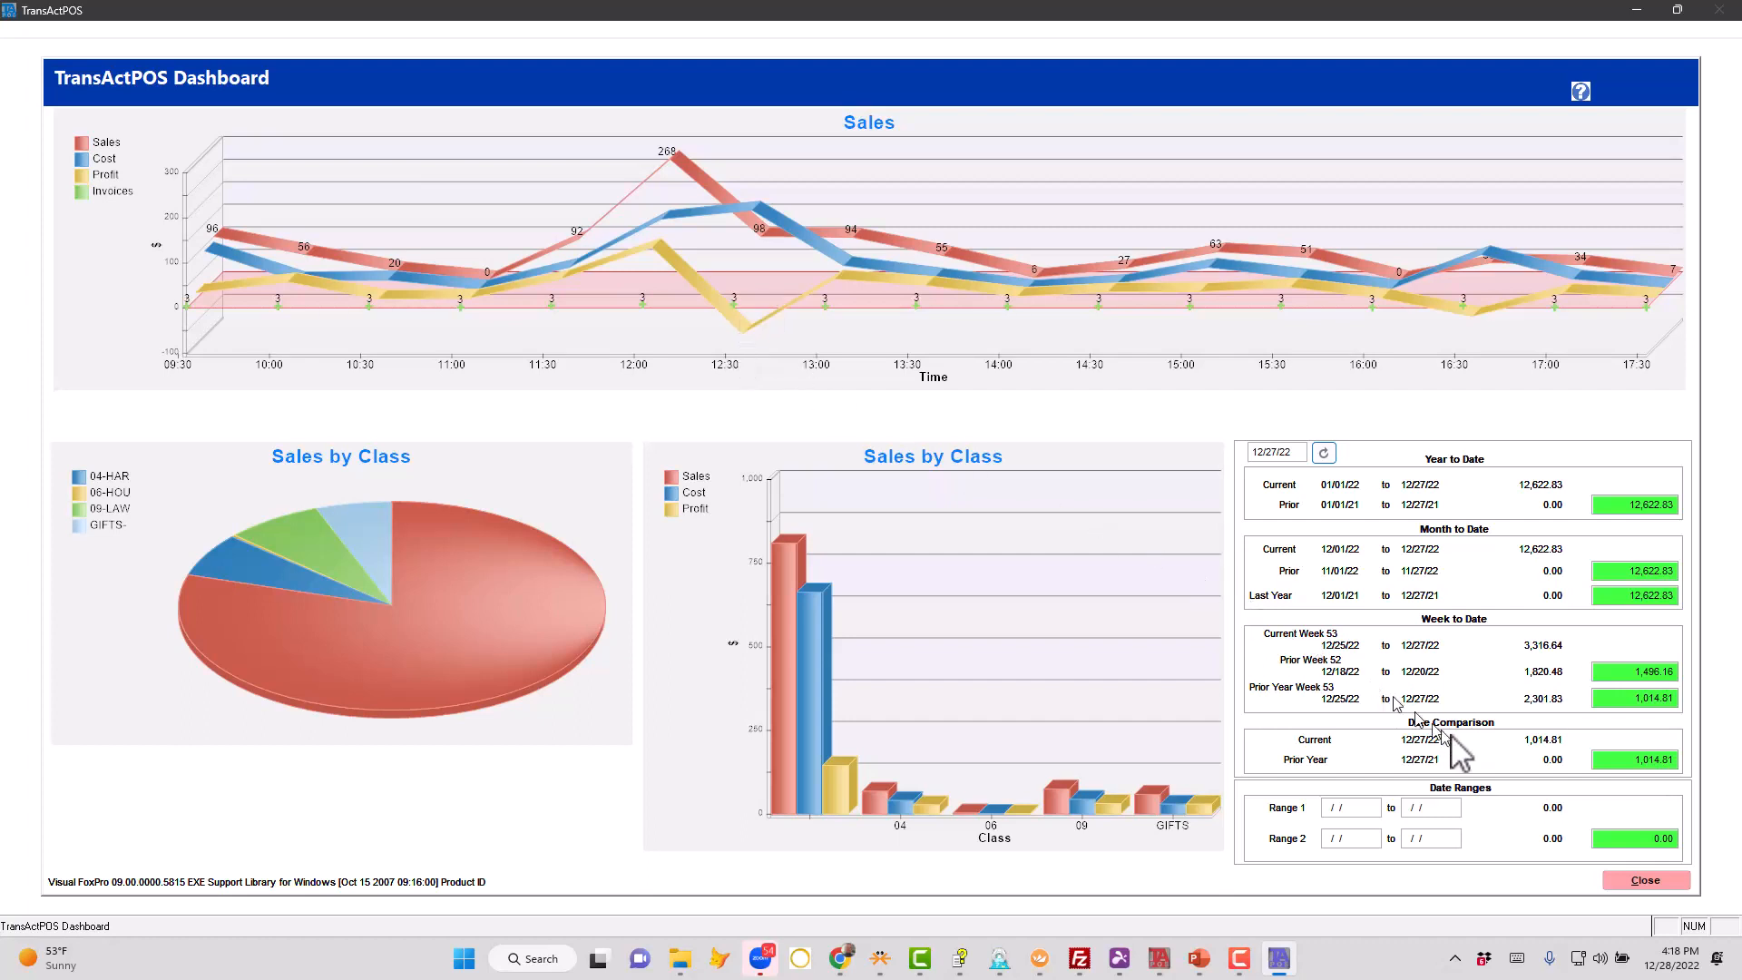
pyautogui.click(1633, 882)
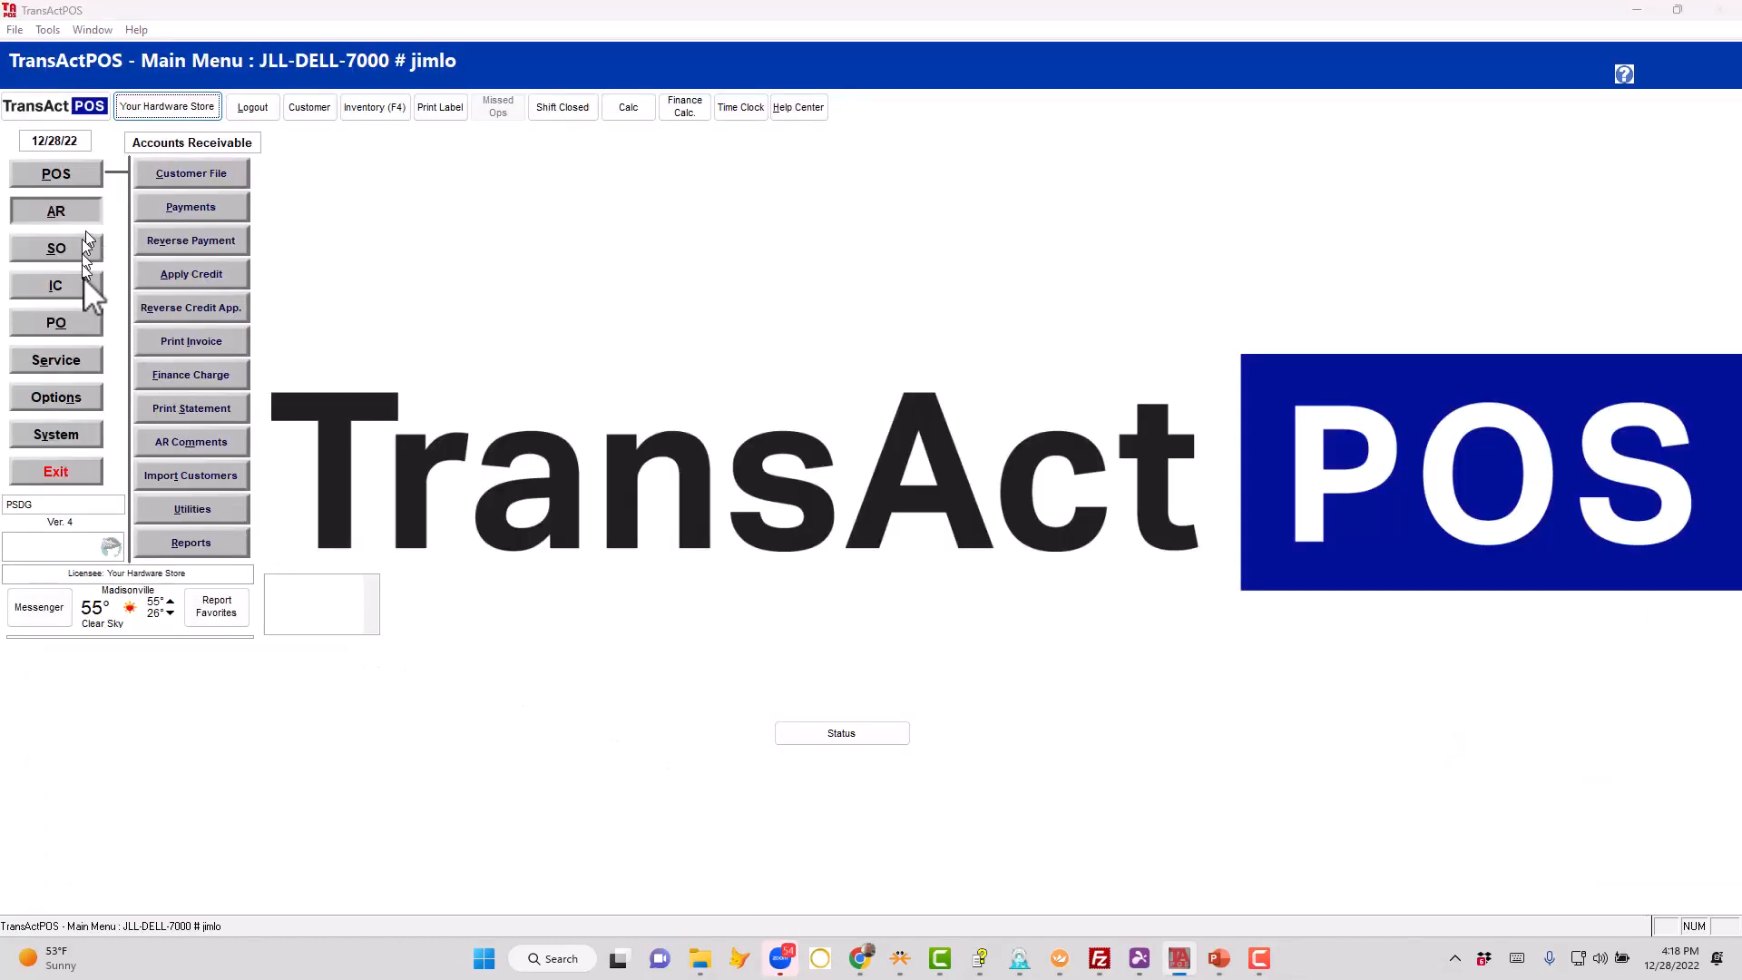
# - Generate the accounts receivable Invoice List report with the date range 12/27/22 to 12/27/22
pyautogui.click(189, 541)
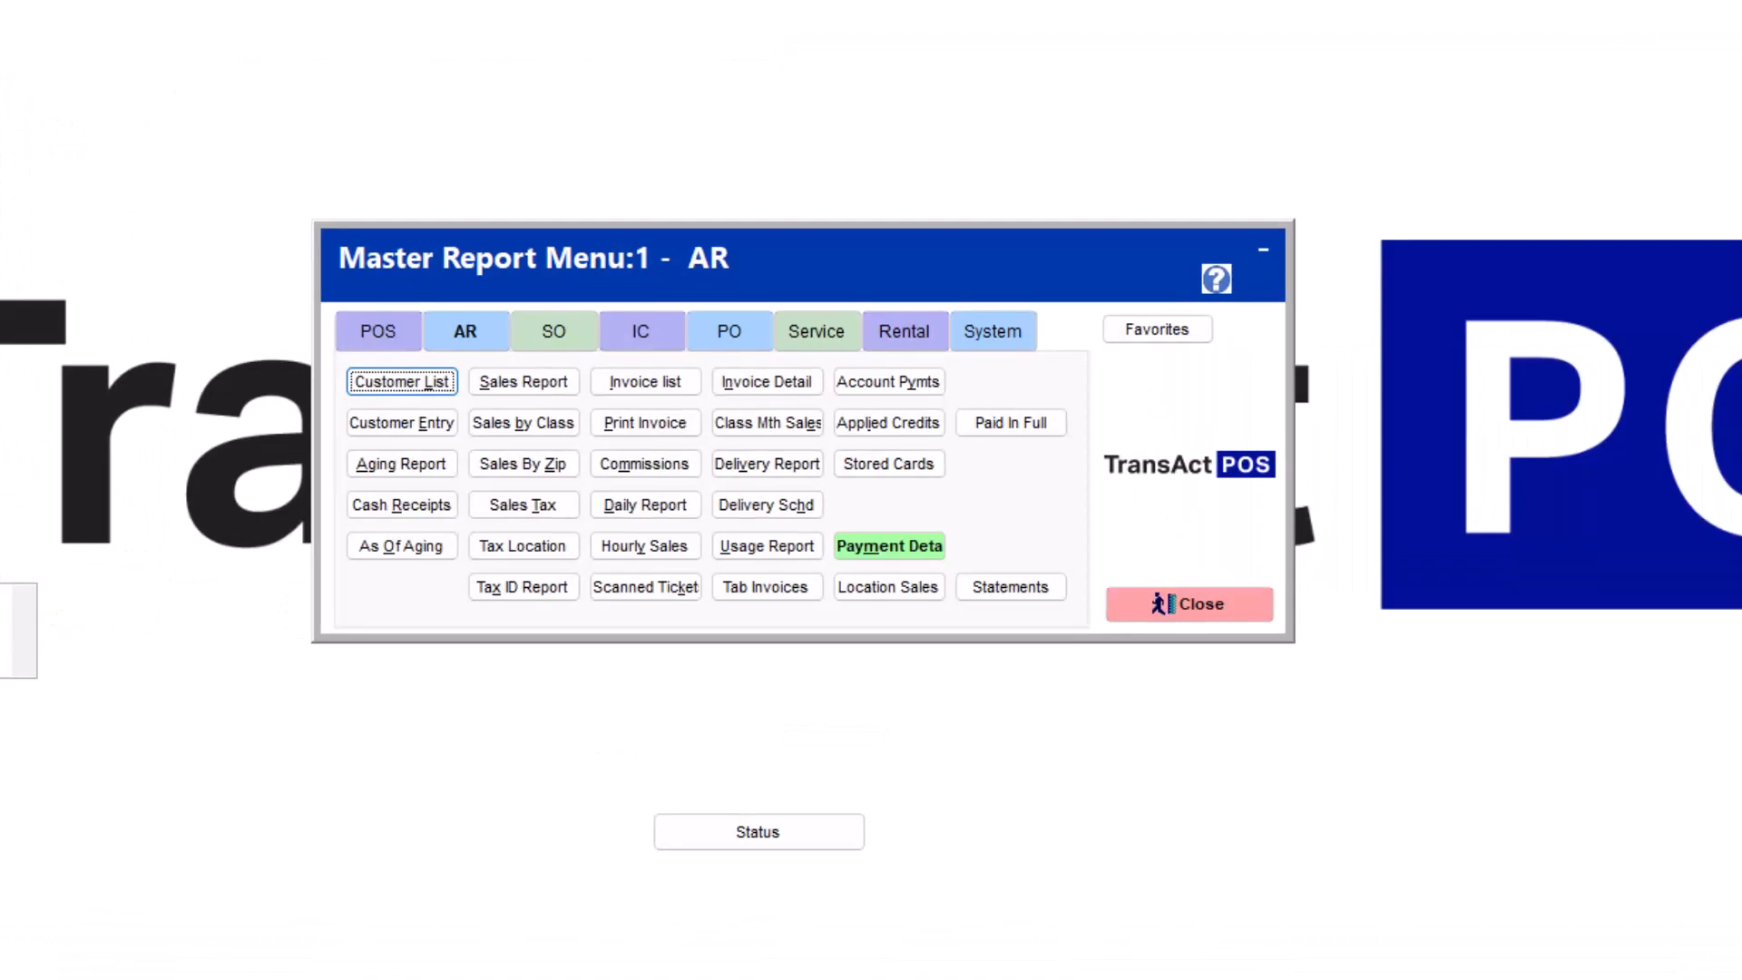
pyautogui.click(665, 389)
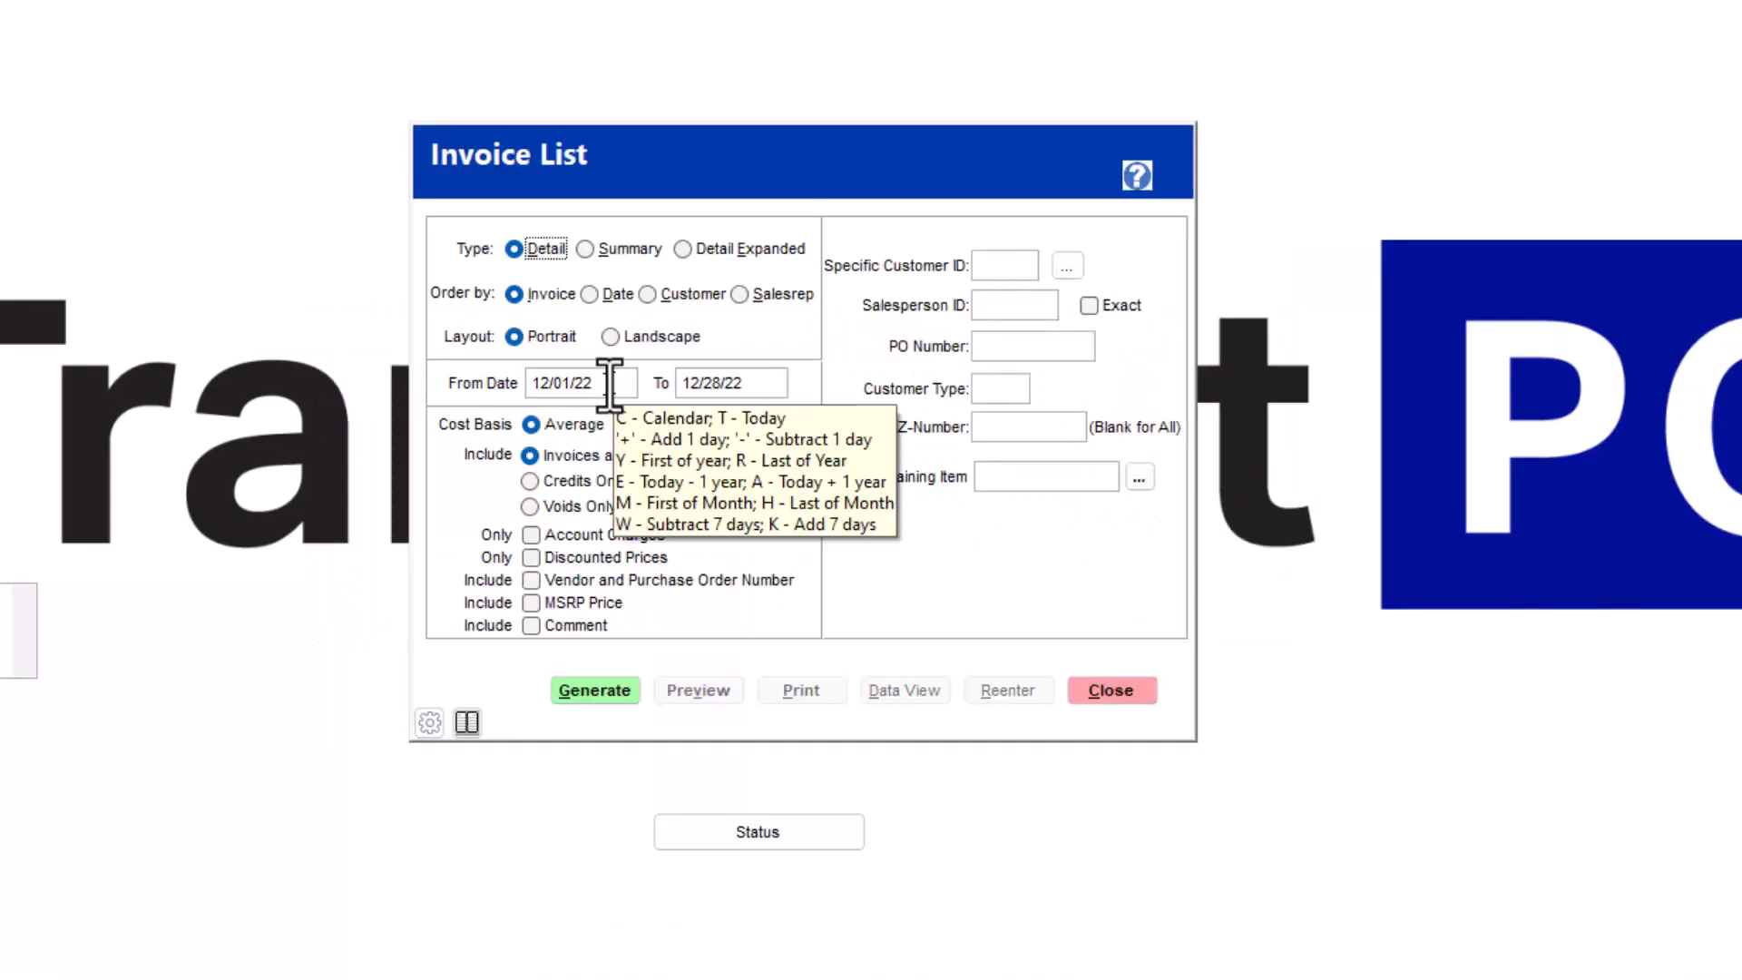
pyautogui.click(585, 383)
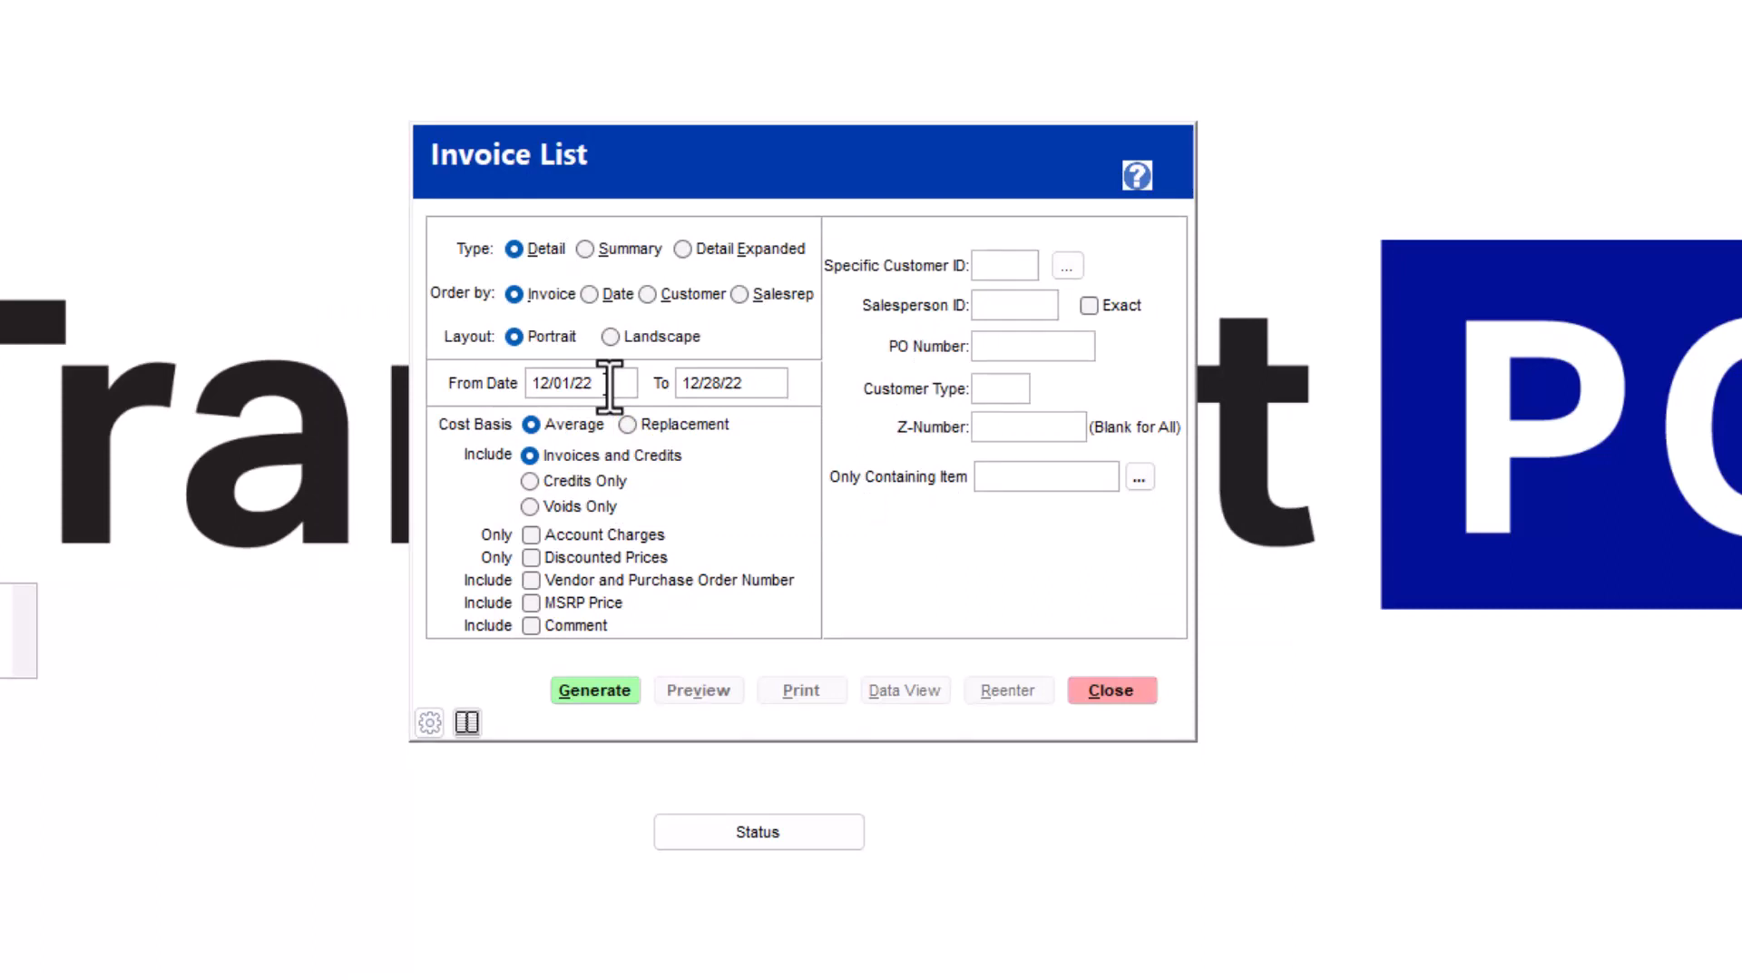
pyautogui.press('t')
pyautogui.press('Tab')
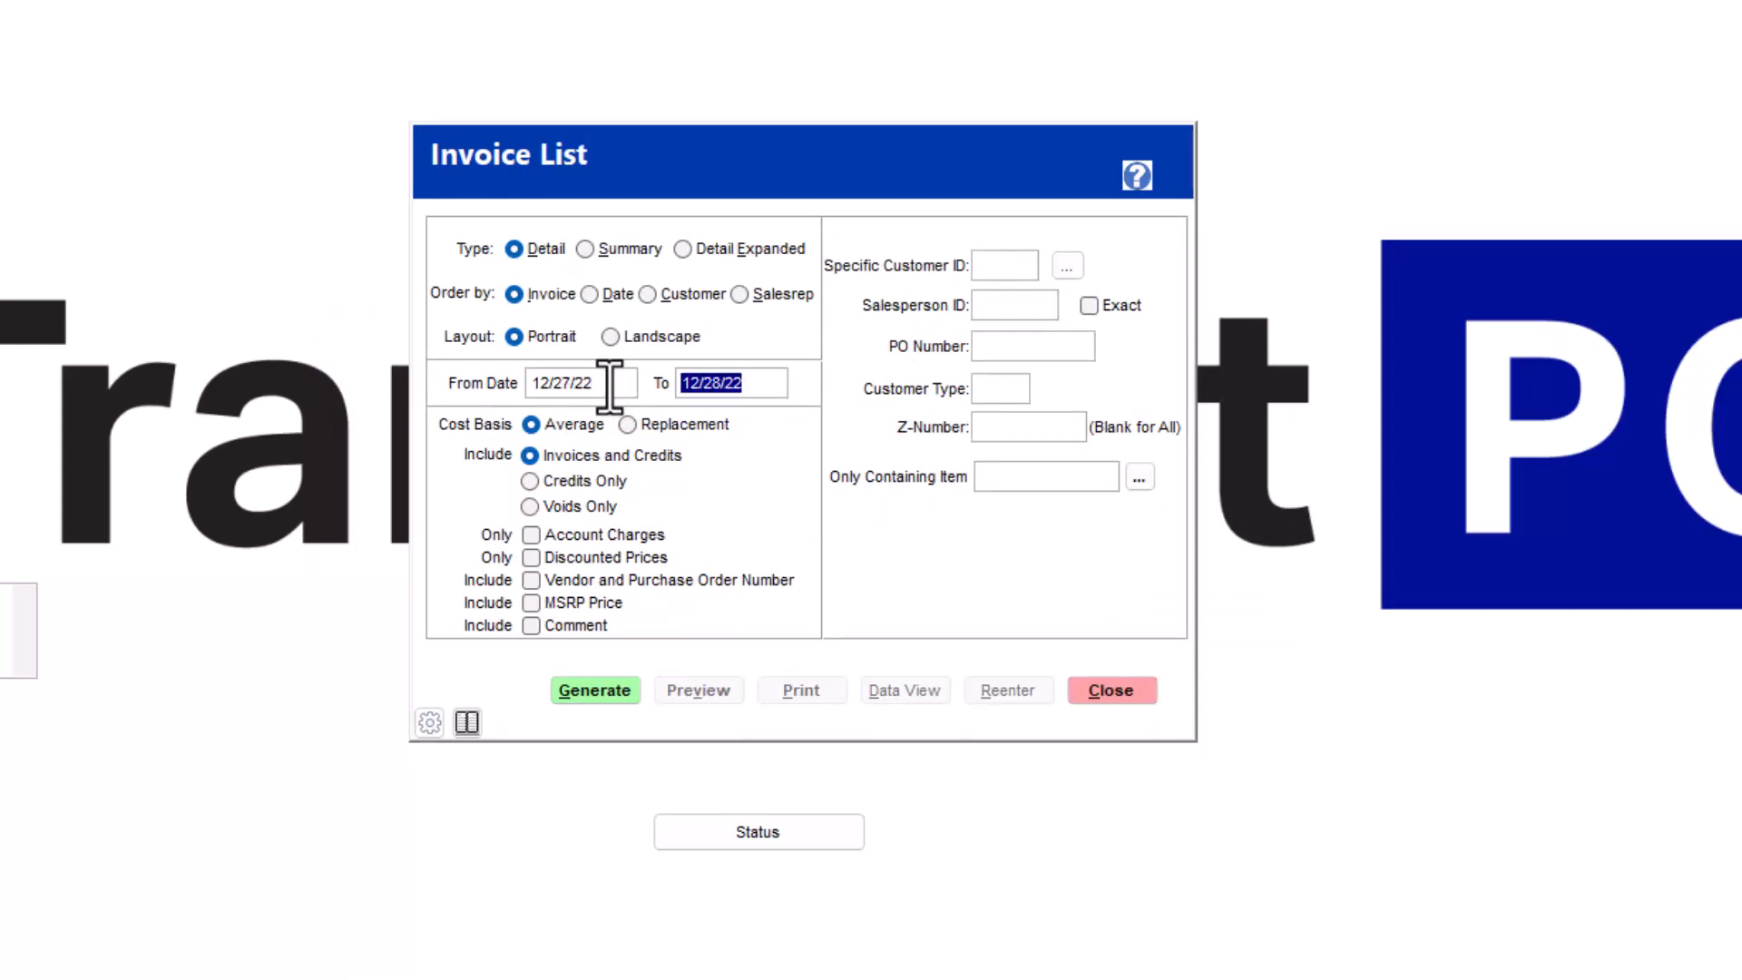
pyautogui.press('-')
pyautogui.click(581, 692)
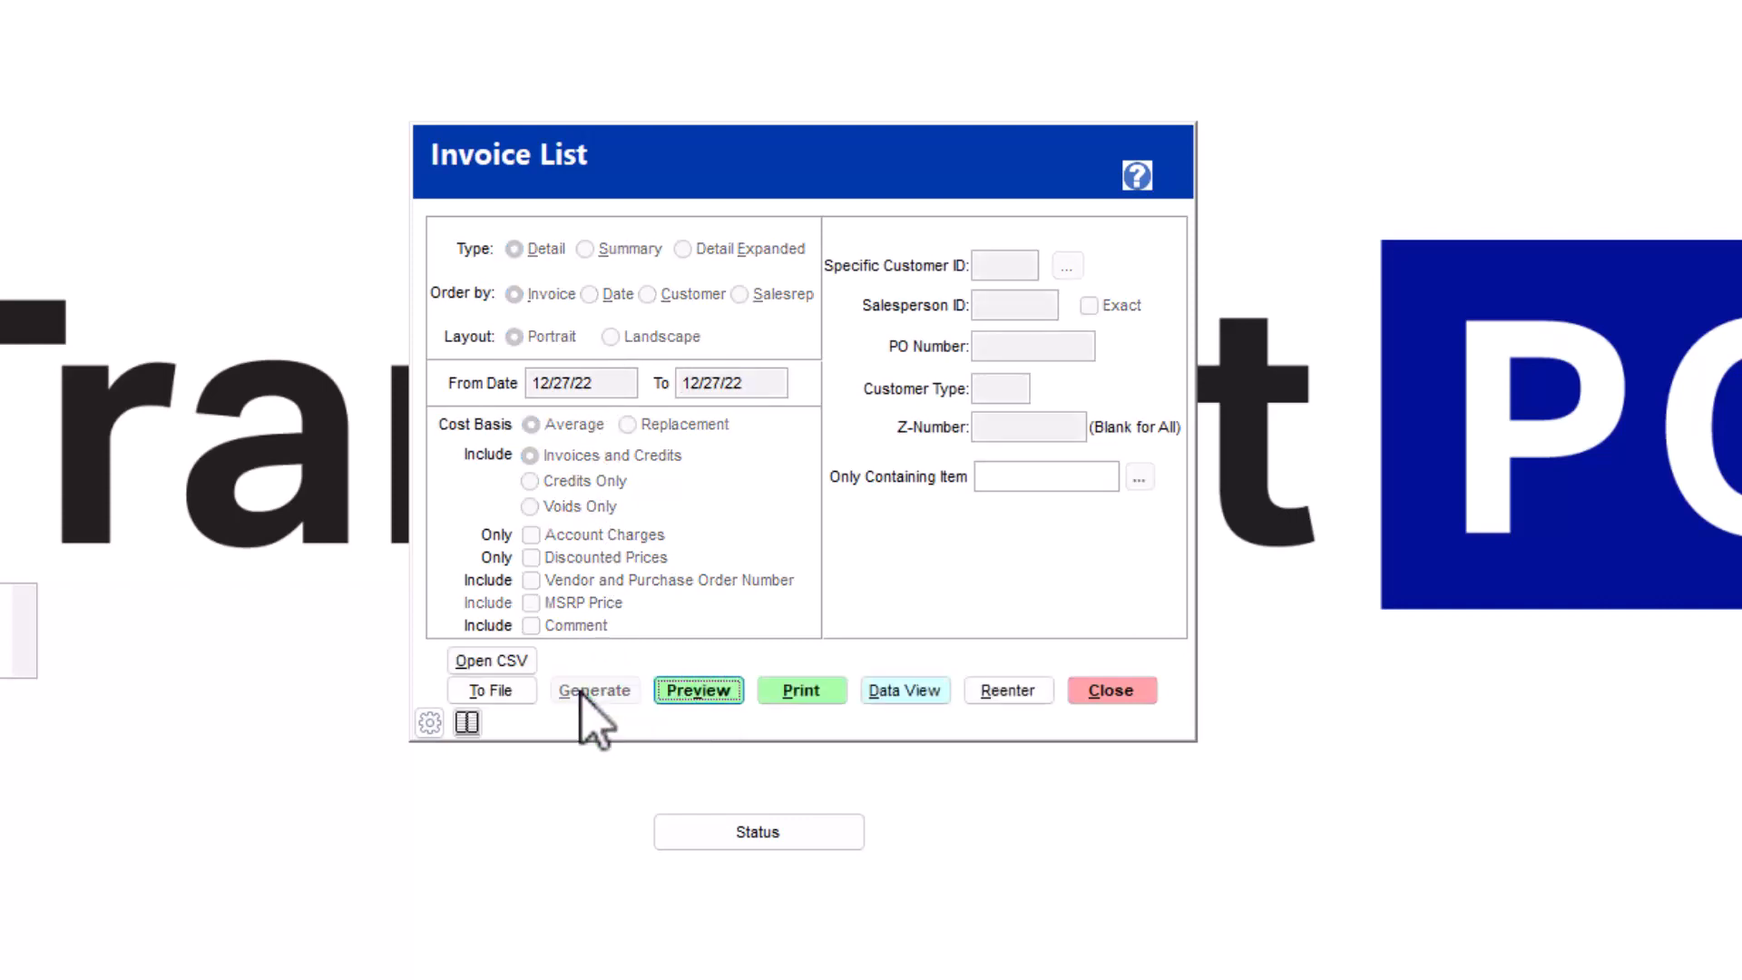
# - Preview the Invoice List Detail report, look through its pages for gross profit percentages, and close the preview
pyautogui.click(687, 695)
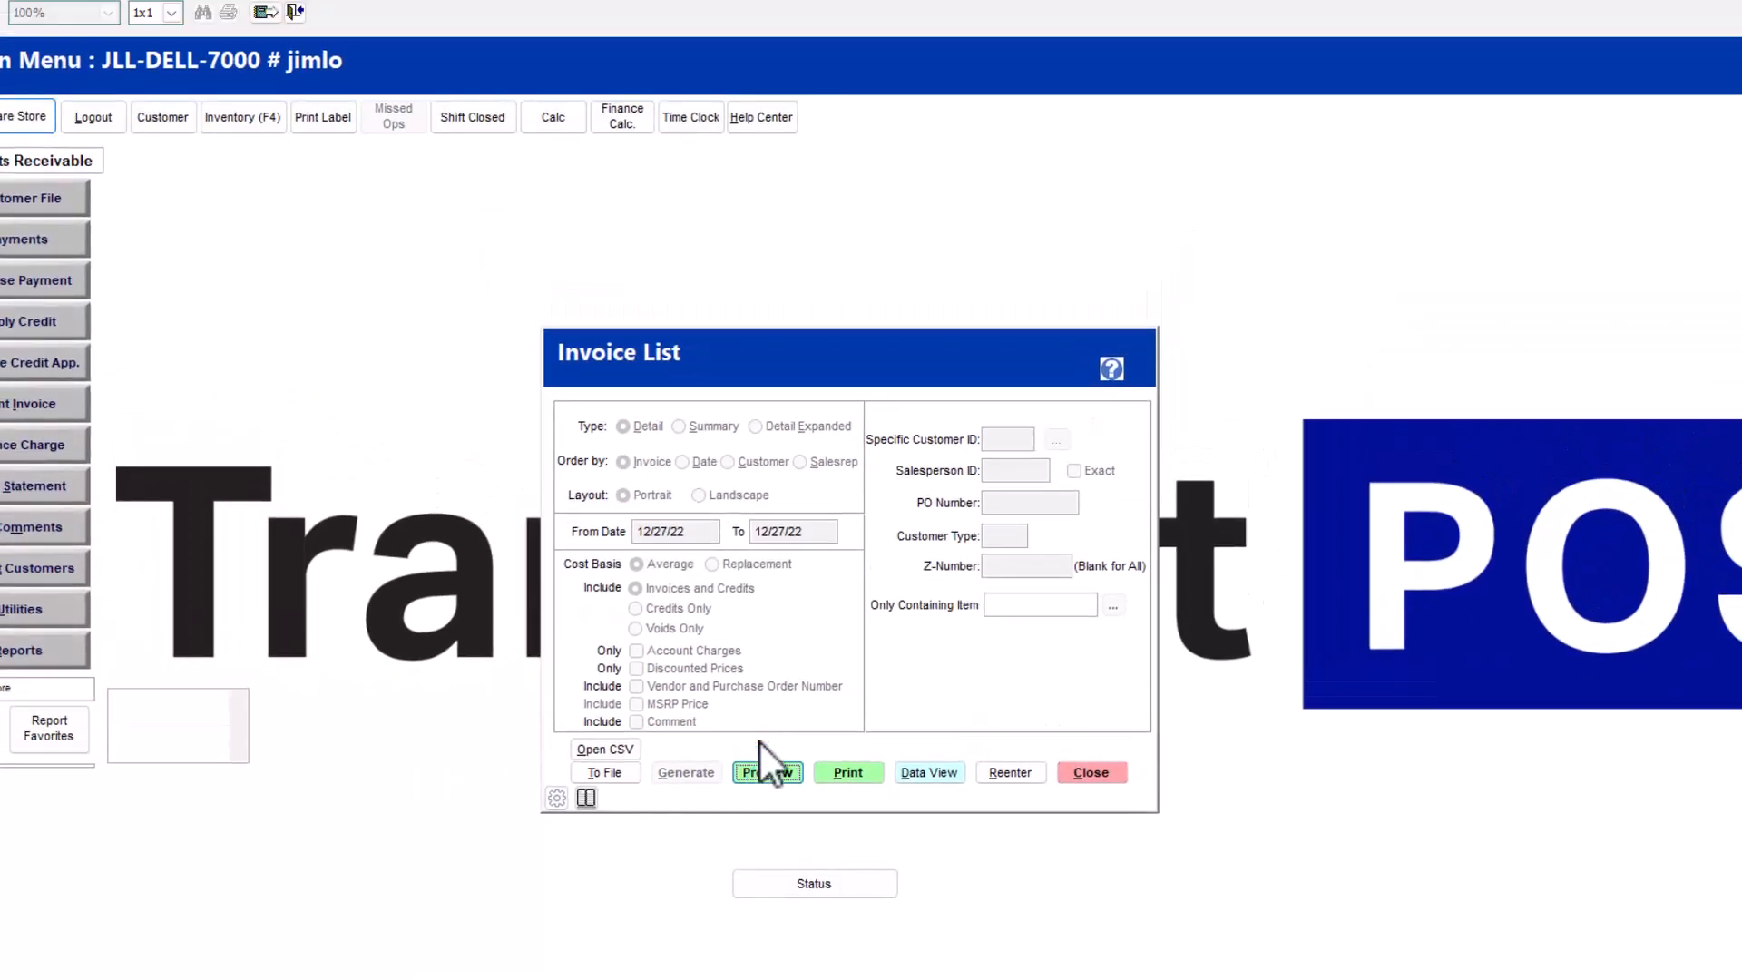
pyautogui.click(760, 743)
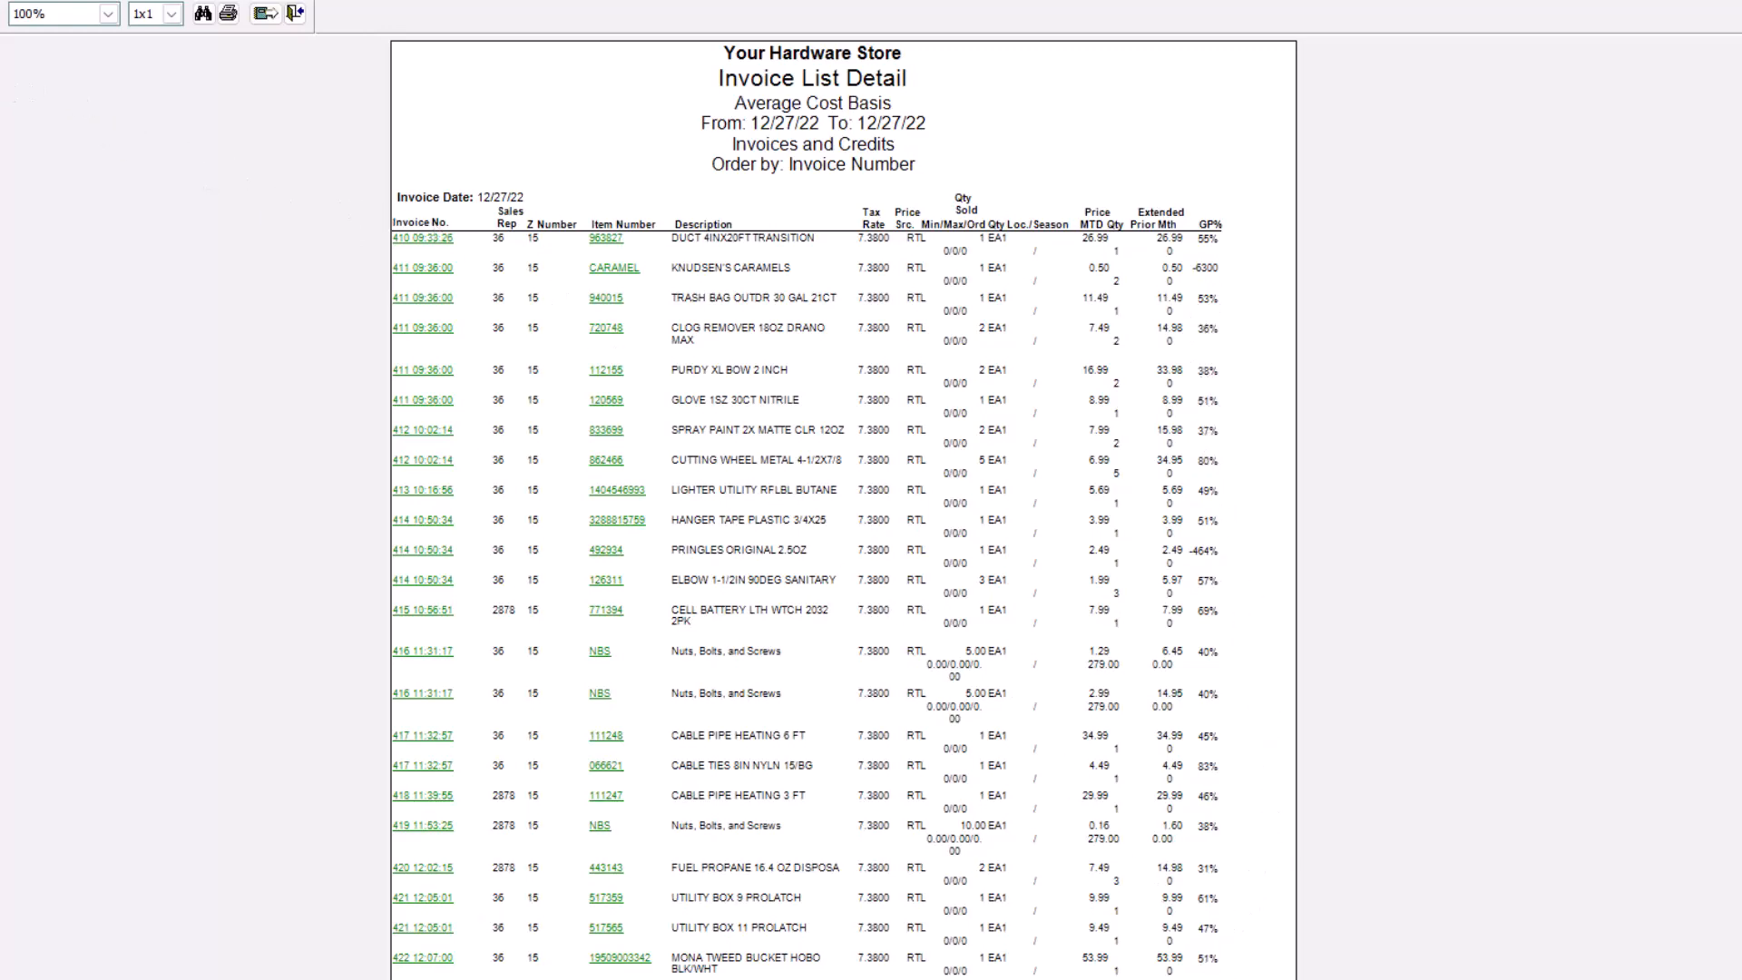
pyautogui.click(2, 14)
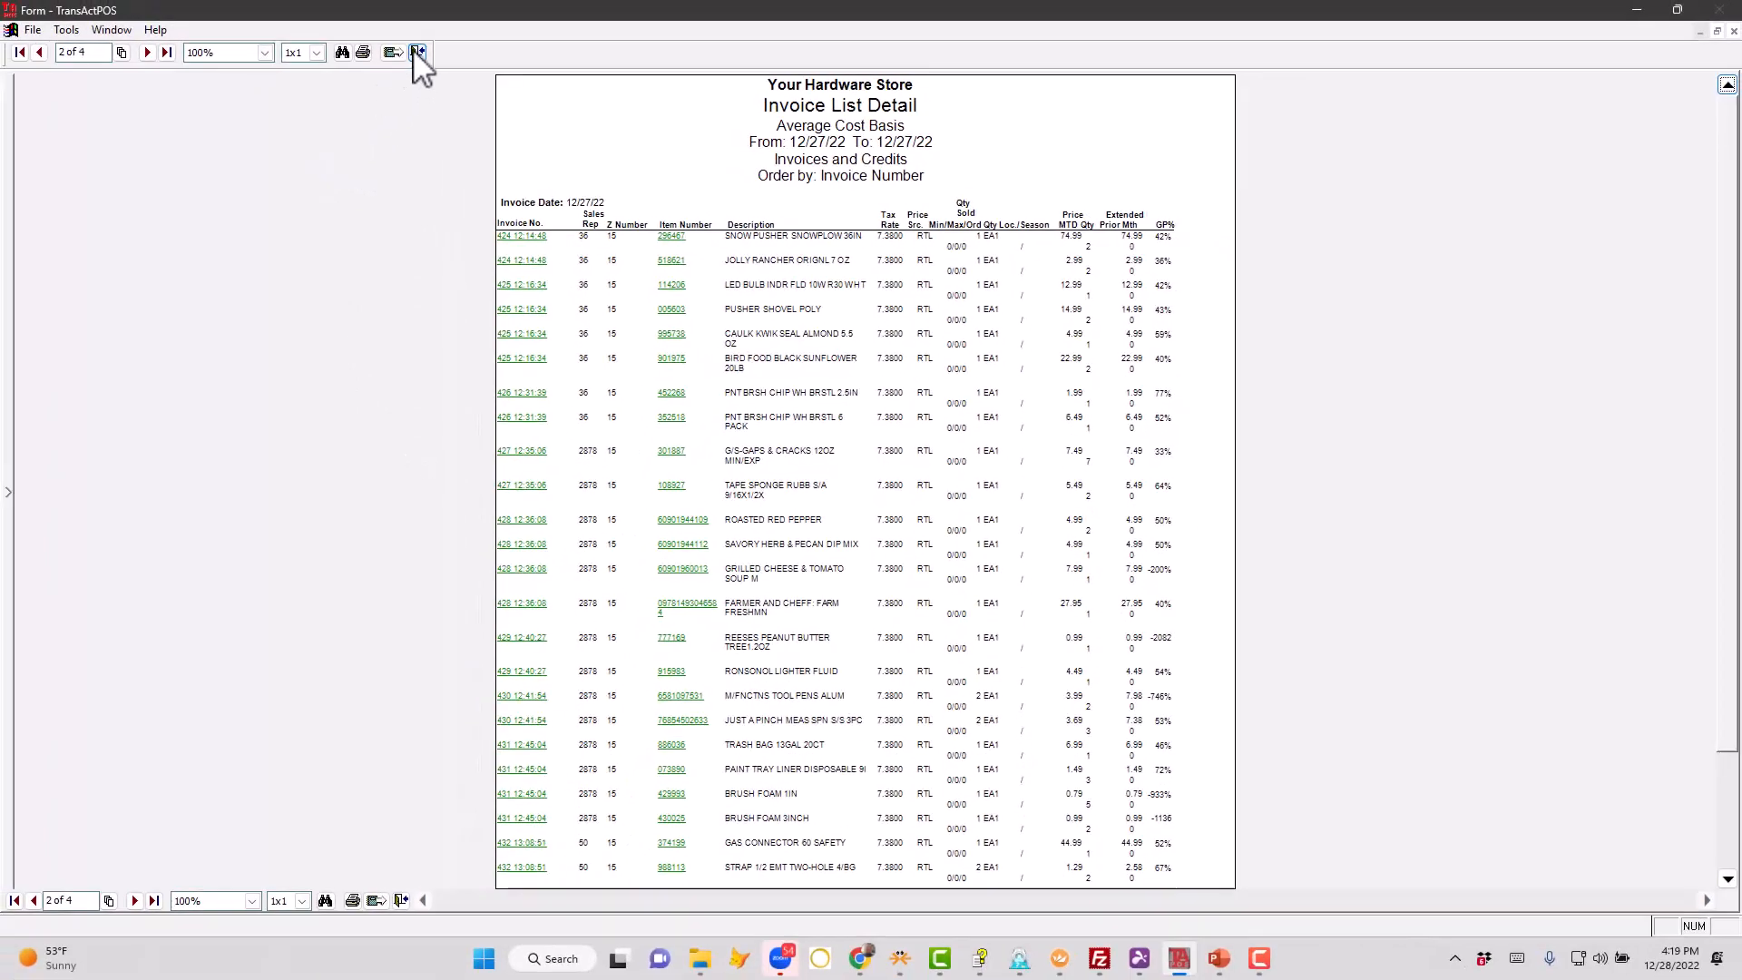
pyautogui.click(418, 51)
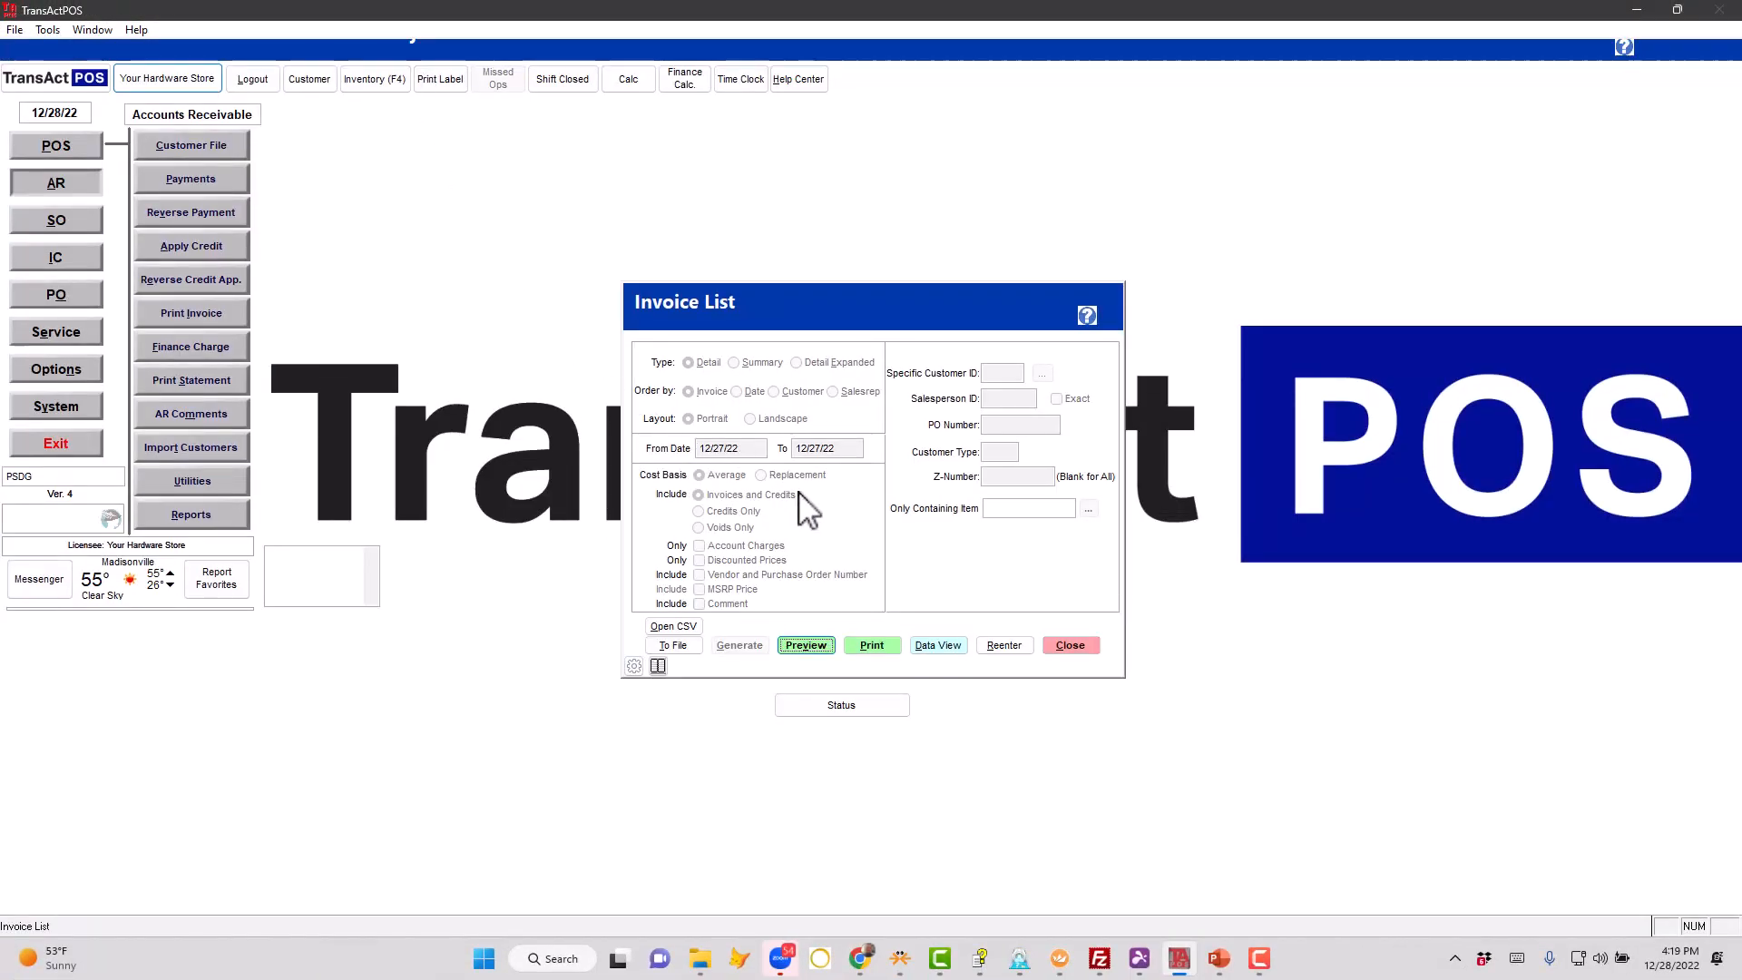
# - Start the report's data view with all export fields cleared except iItemNo, iCustNo and Invoice No
pyautogui.click(949, 646)
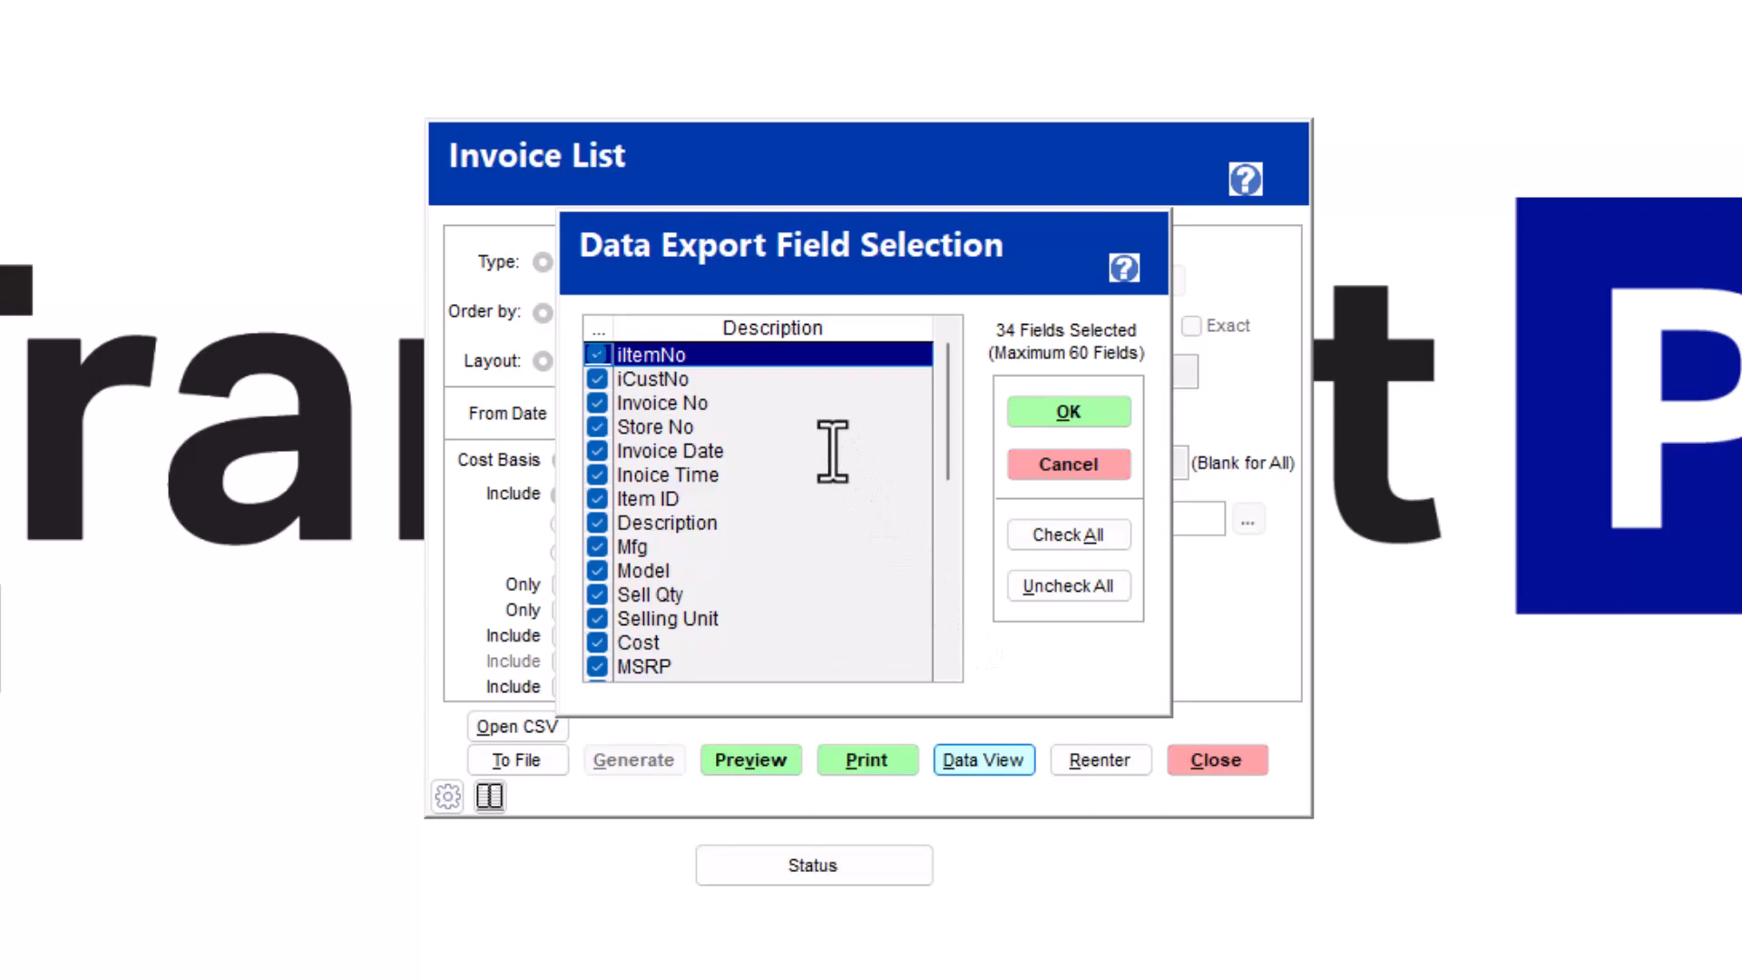
pyautogui.click(1043, 588)
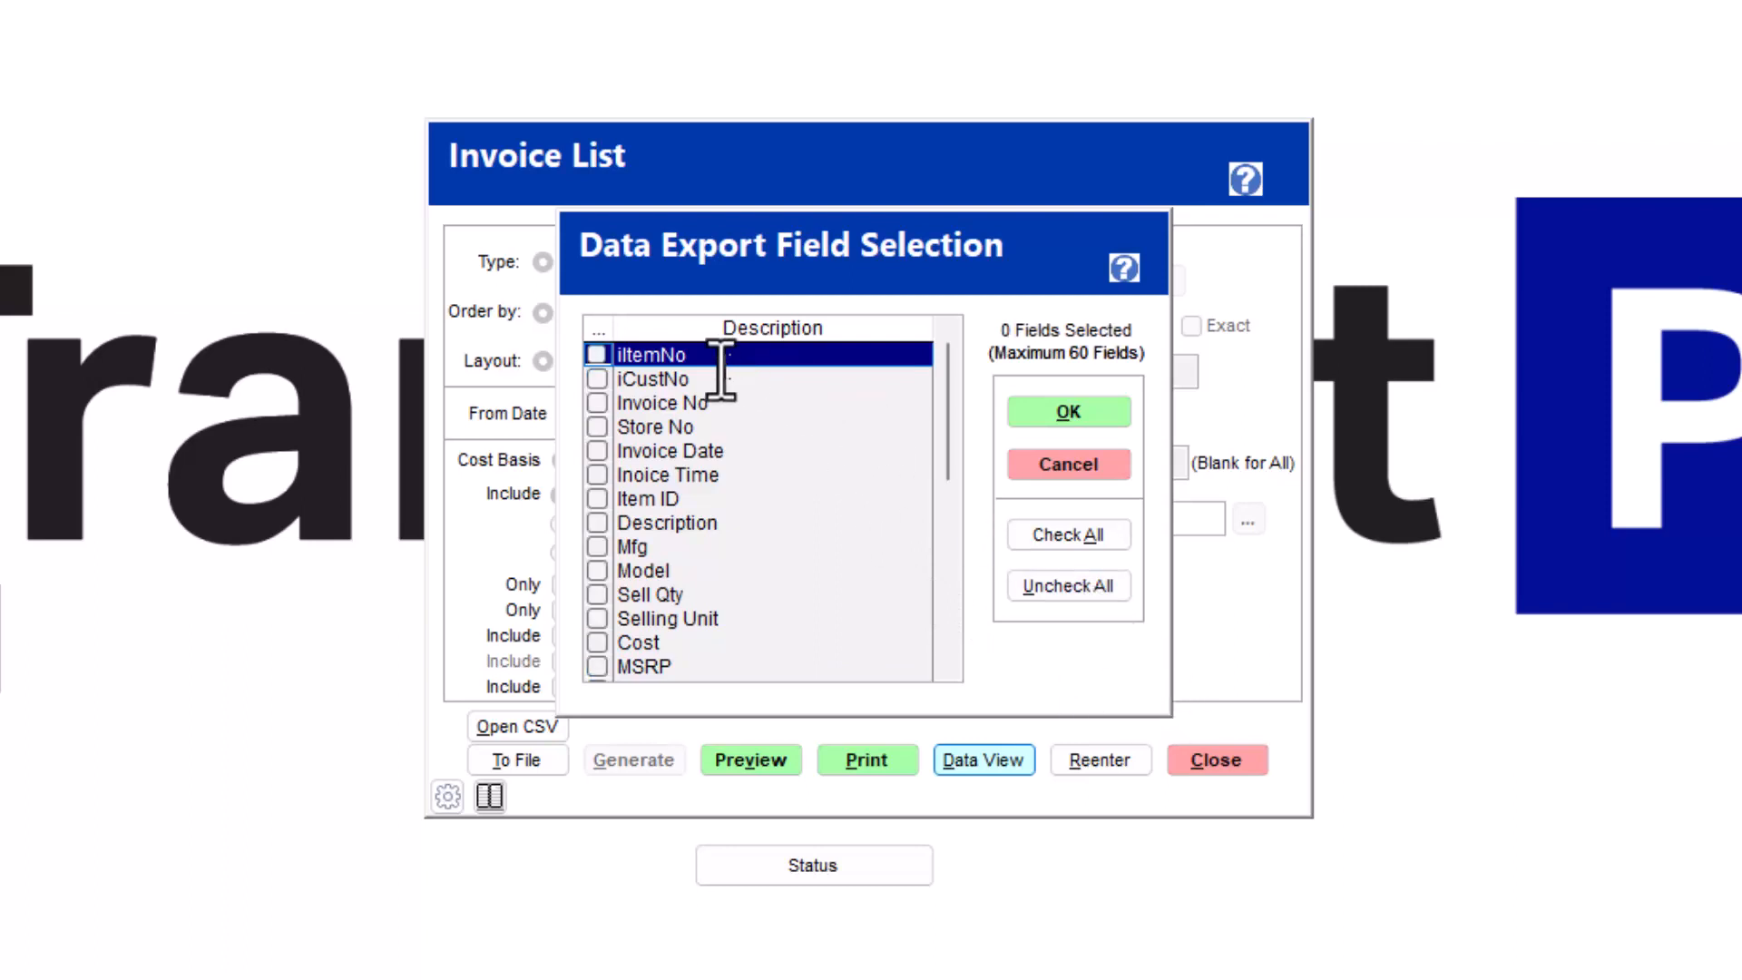
pyautogui.press('Down')
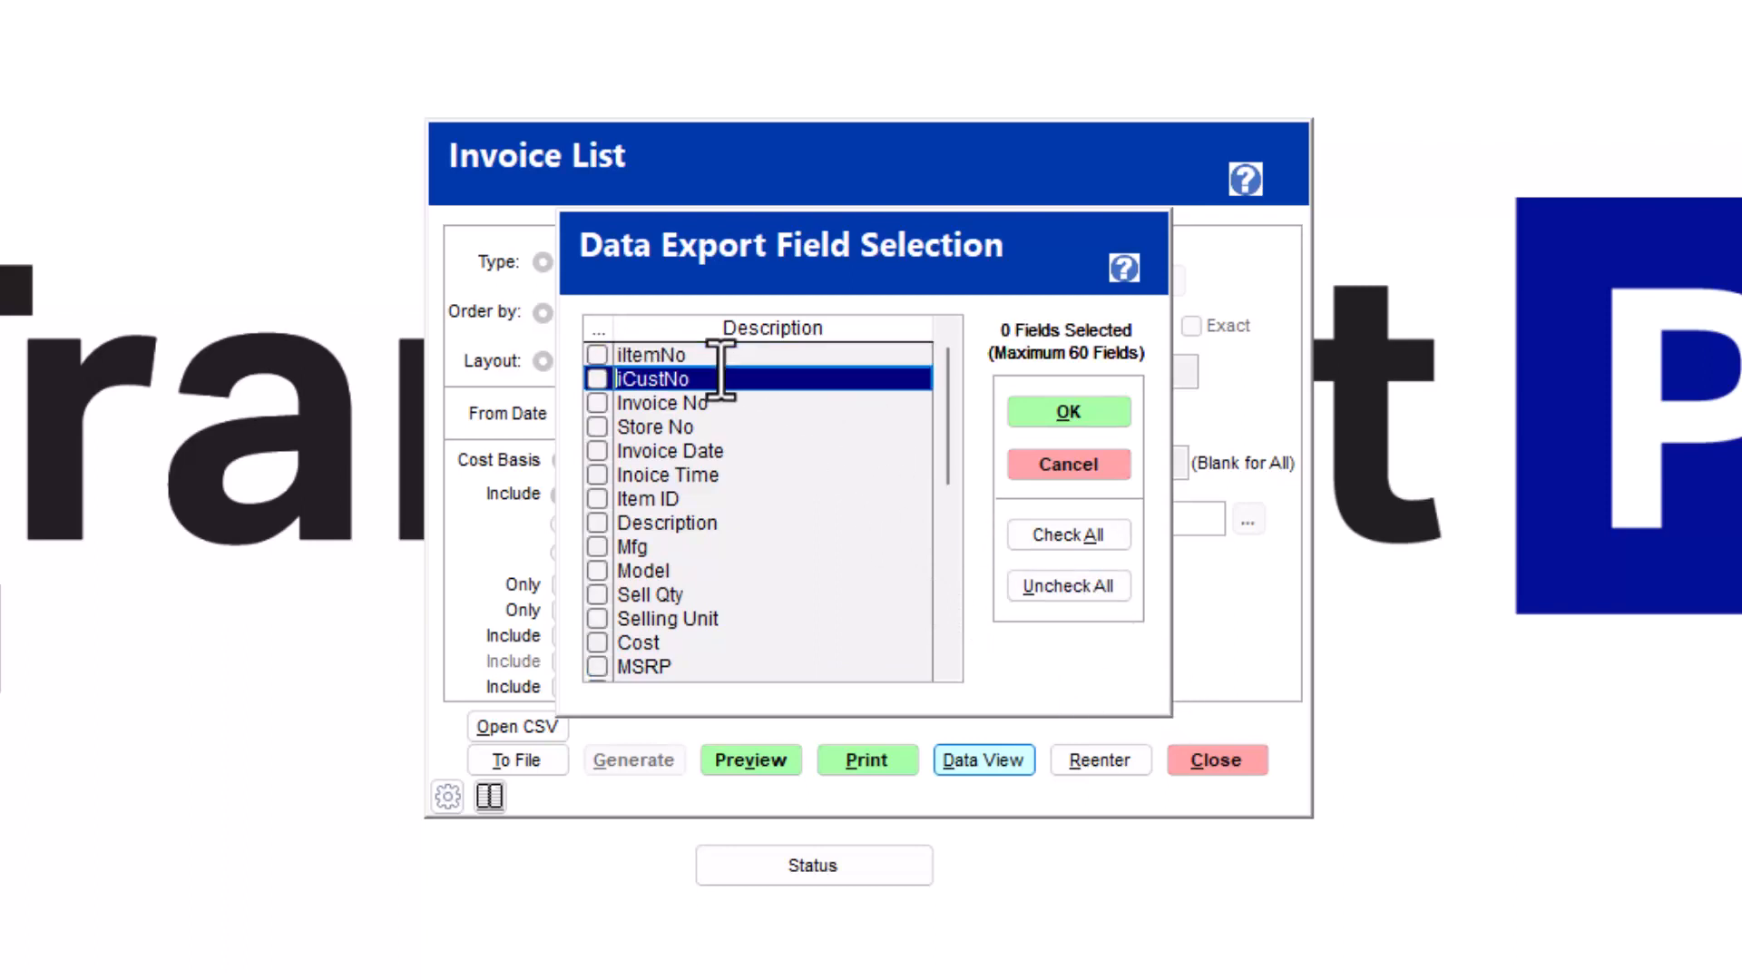
pyautogui.press('Up')
pyautogui.press('space')
pyautogui.press('Down')
pyautogui.press('space')
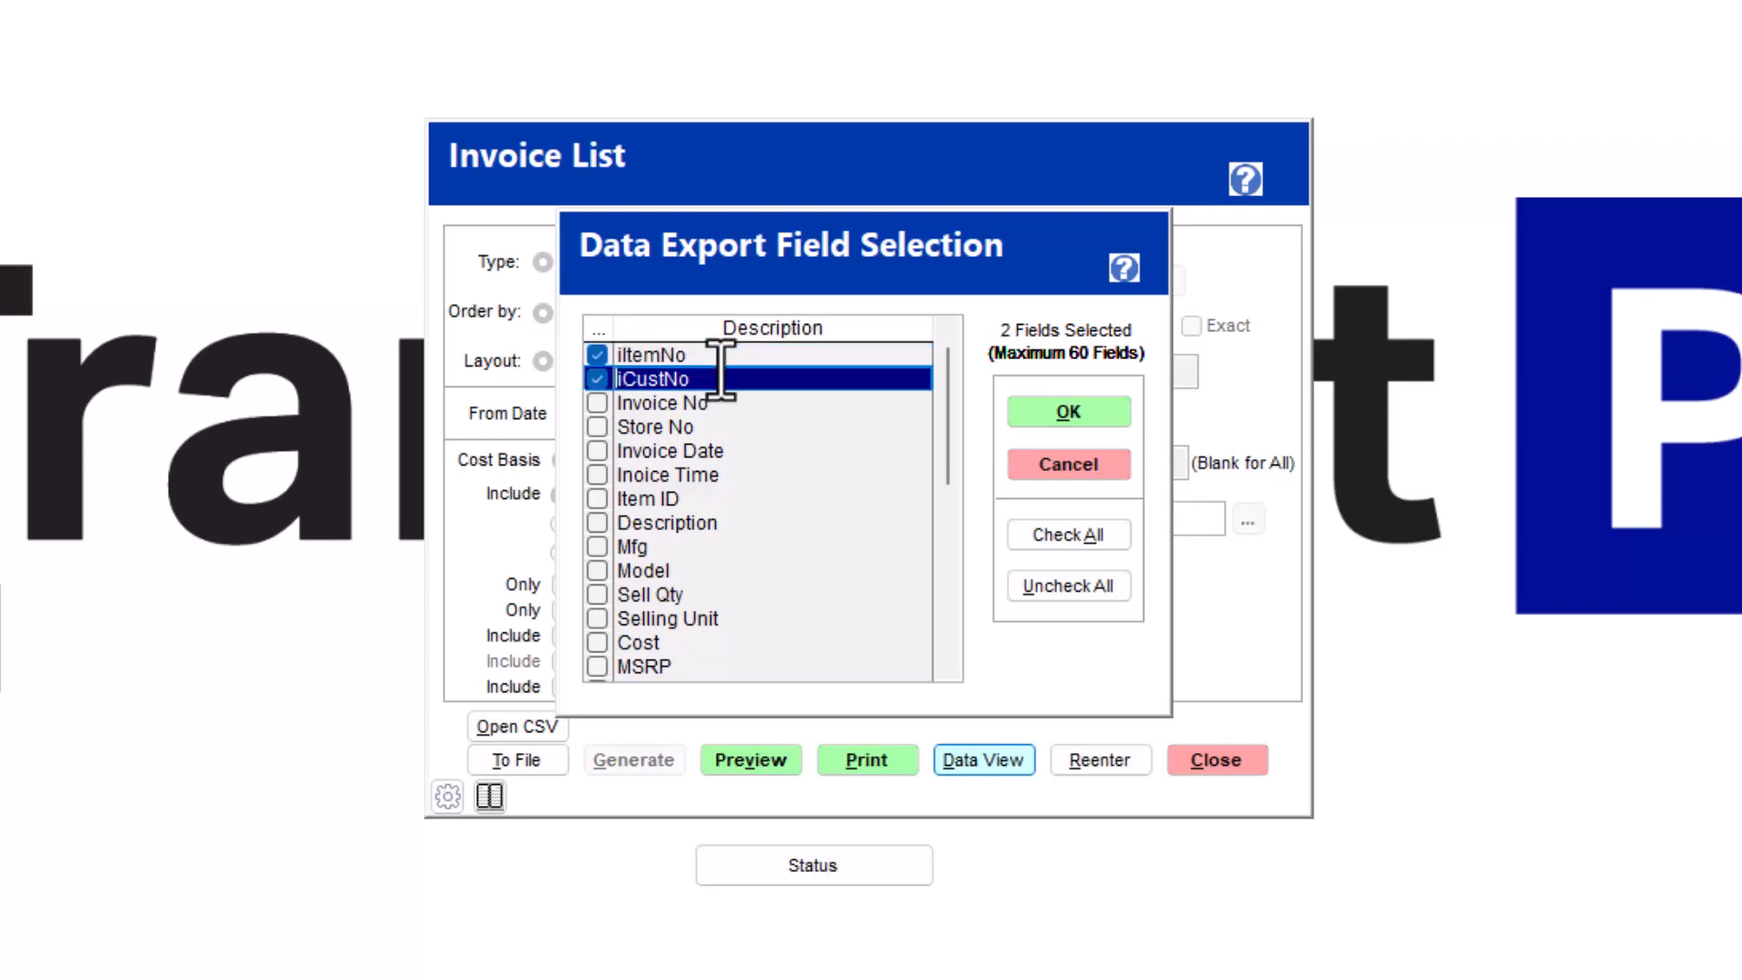
pyautogui.press('Down')
pyautogui.press('space')
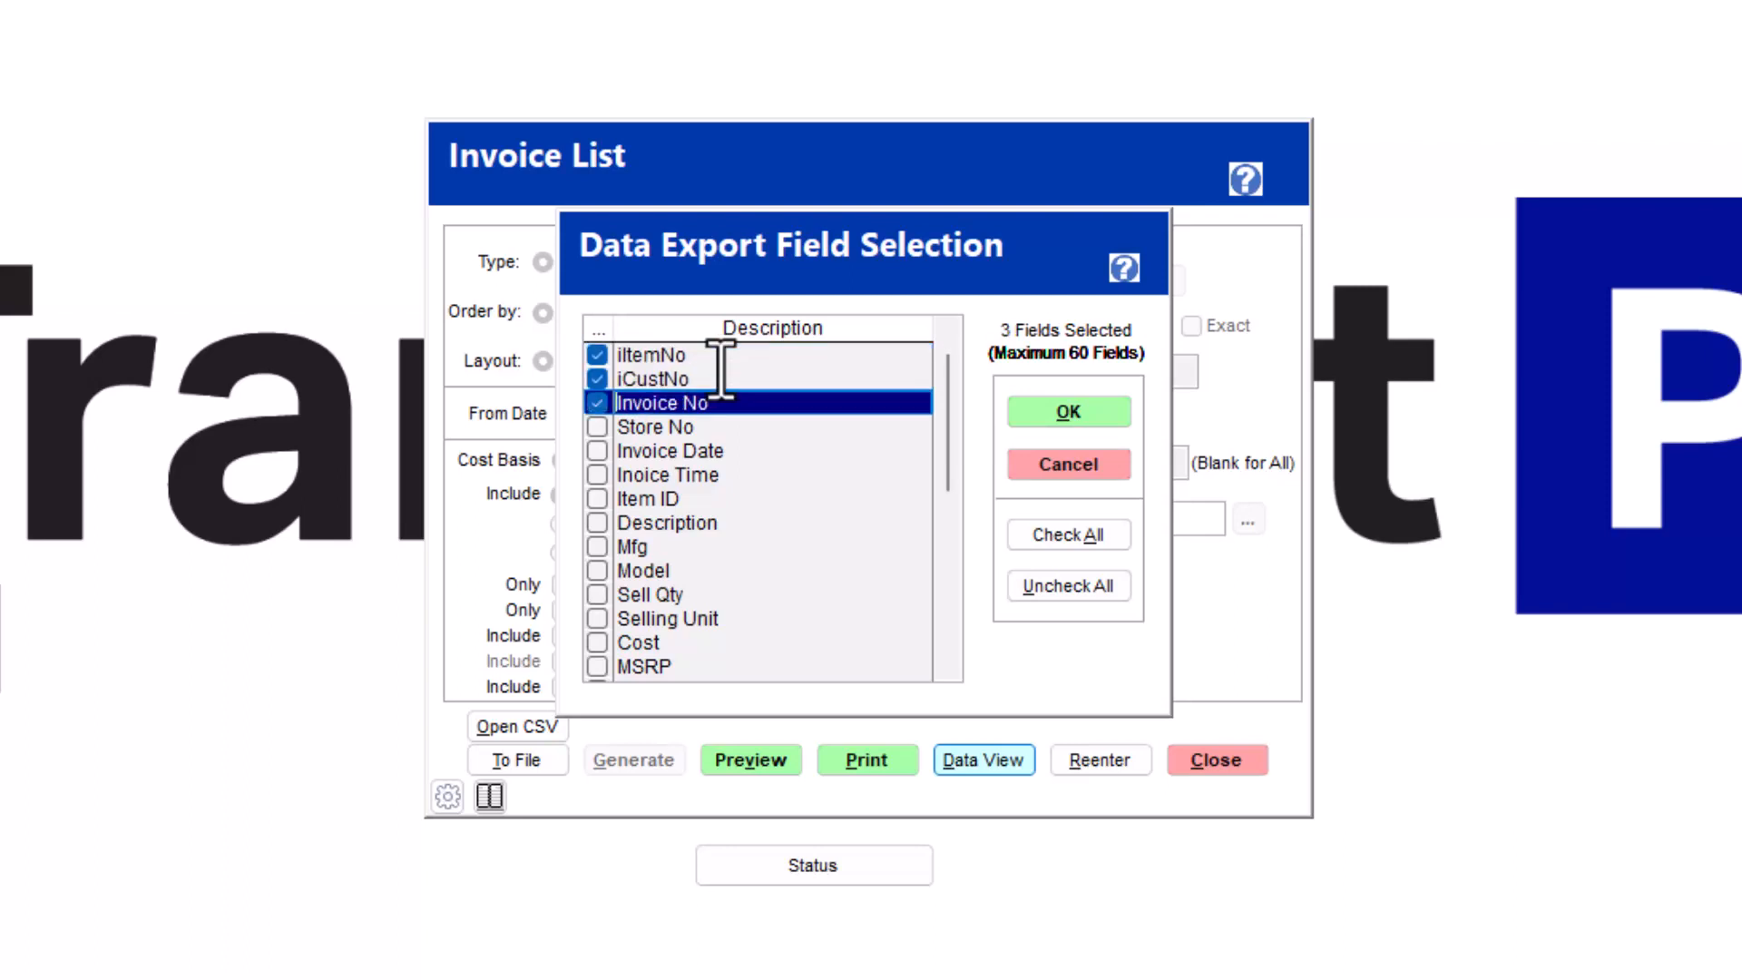
# - Include the Invoice Date and Inoice Time fields in the data export, leaving out Store No
pyautogui.press('Down')
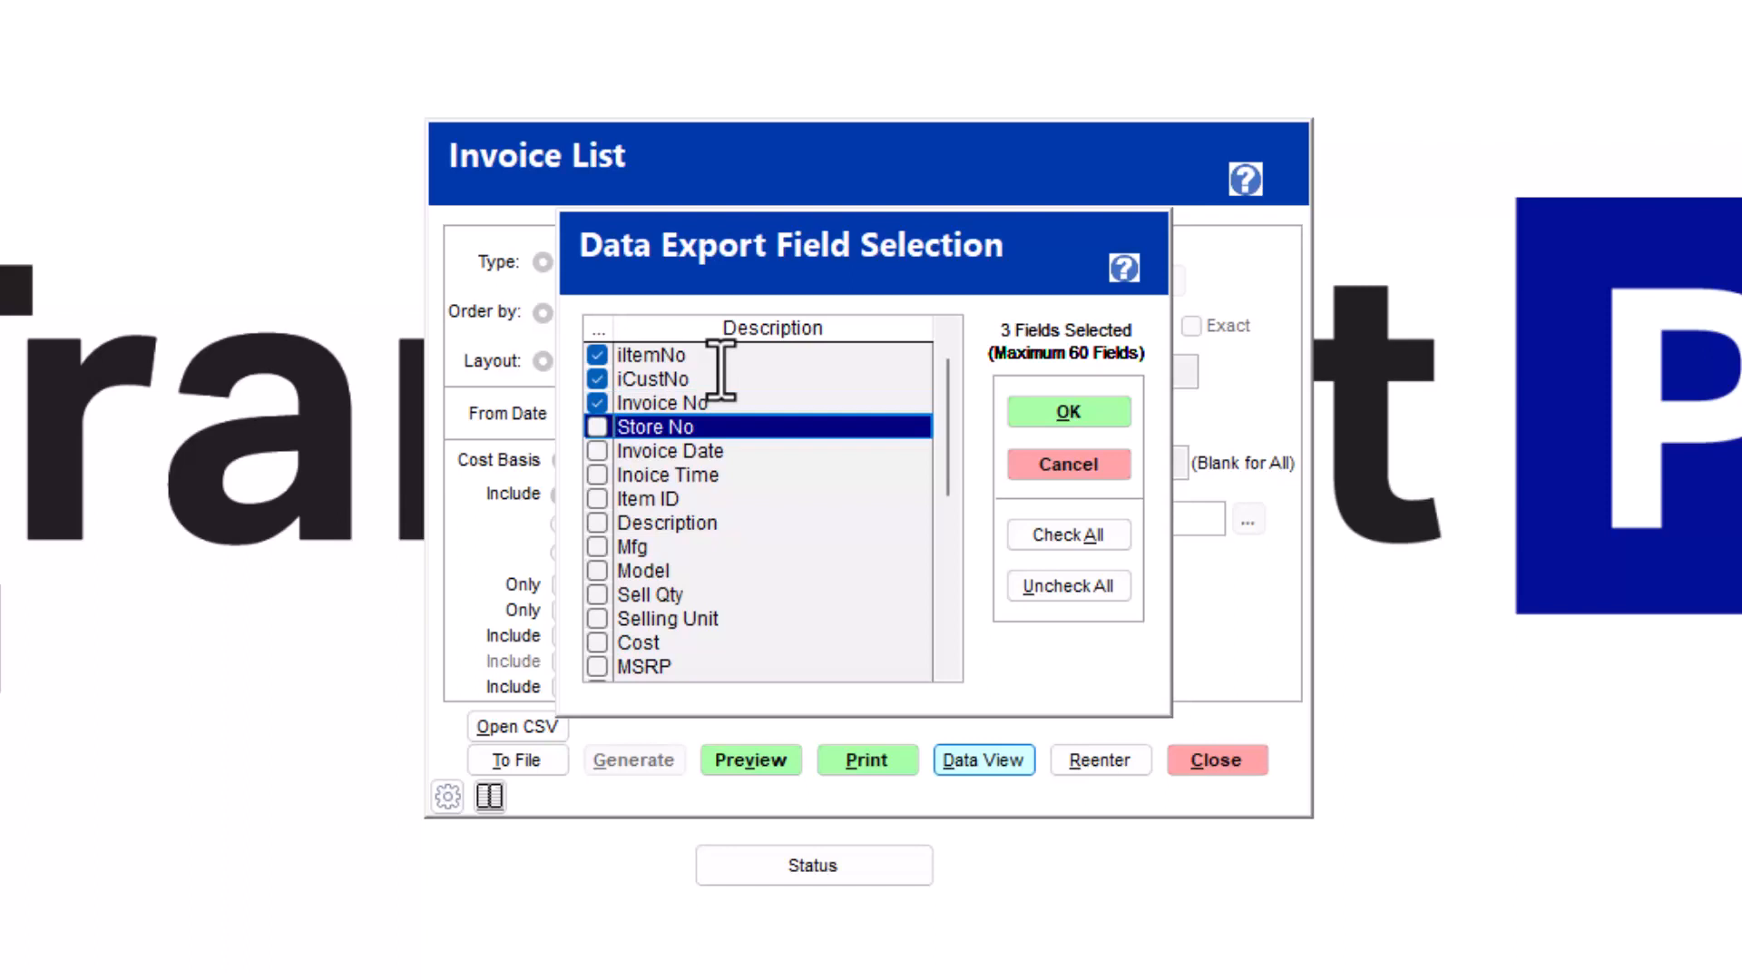
pyautogui.press('Down')
pyautogui.press('space')
pyautogui.press('Down')
pyautogui.press('space')
# - Include the Item ID and Description fields in the data export
pyautogui.press('Down')
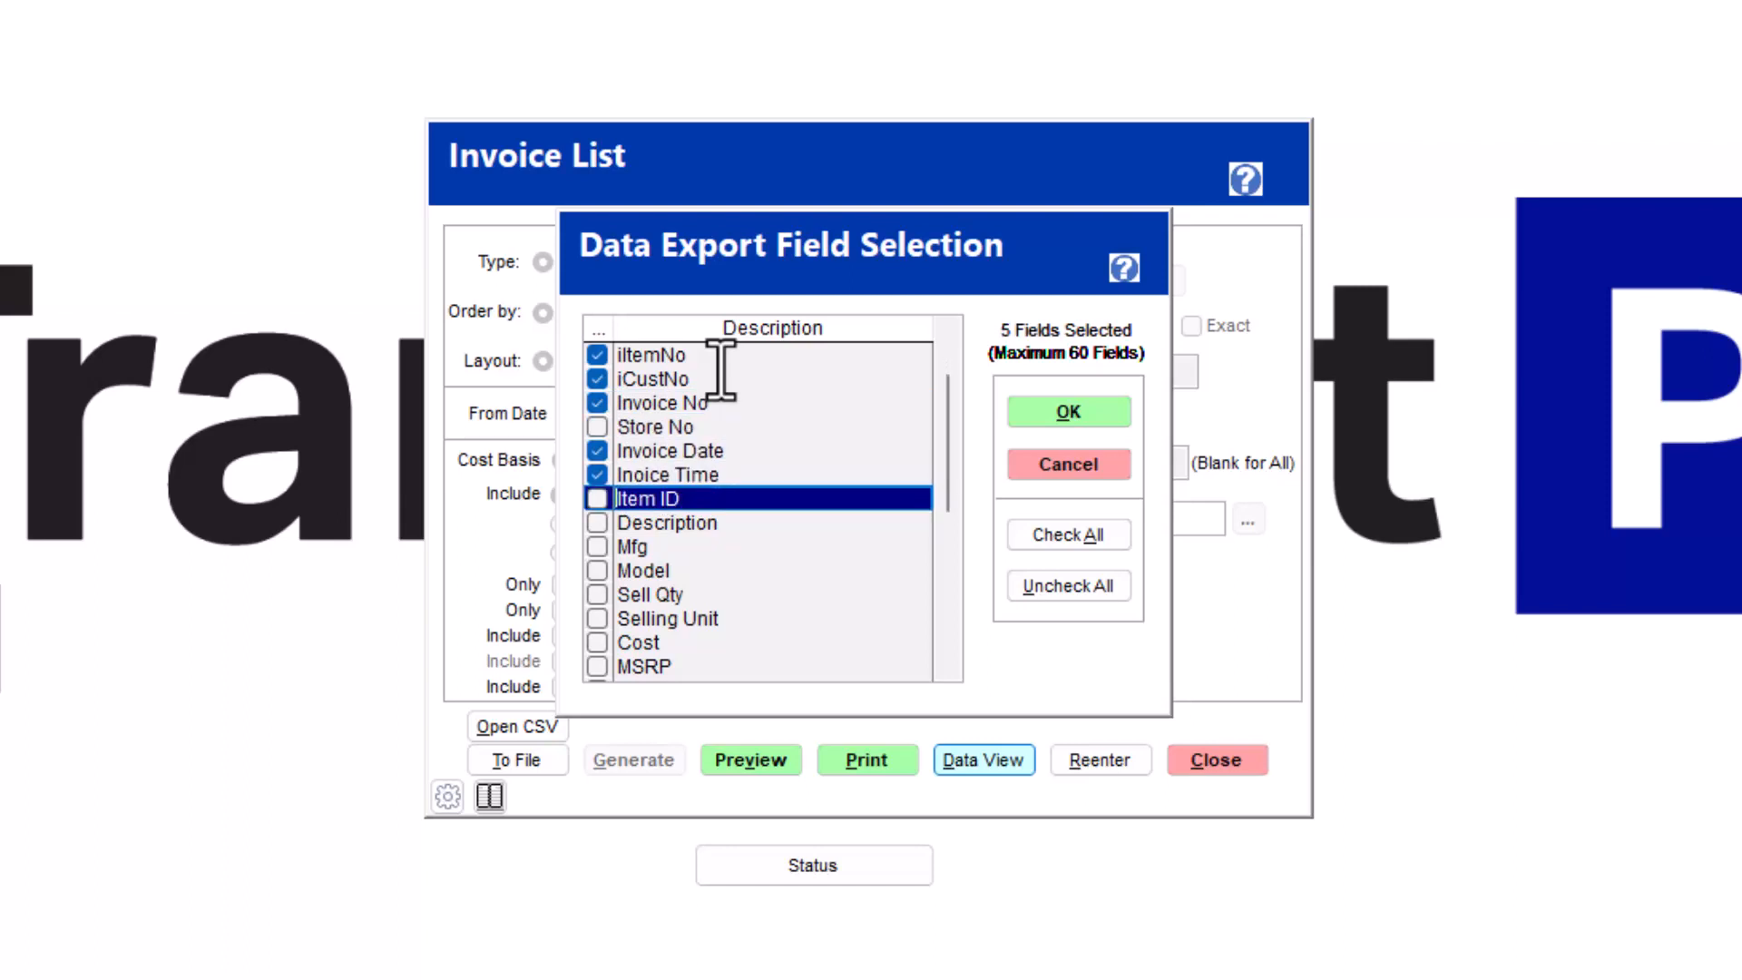
pyautogui.press('space')
pyautogui.press('Down')
pyautogui.press('space')
pyautogui.press('Down')
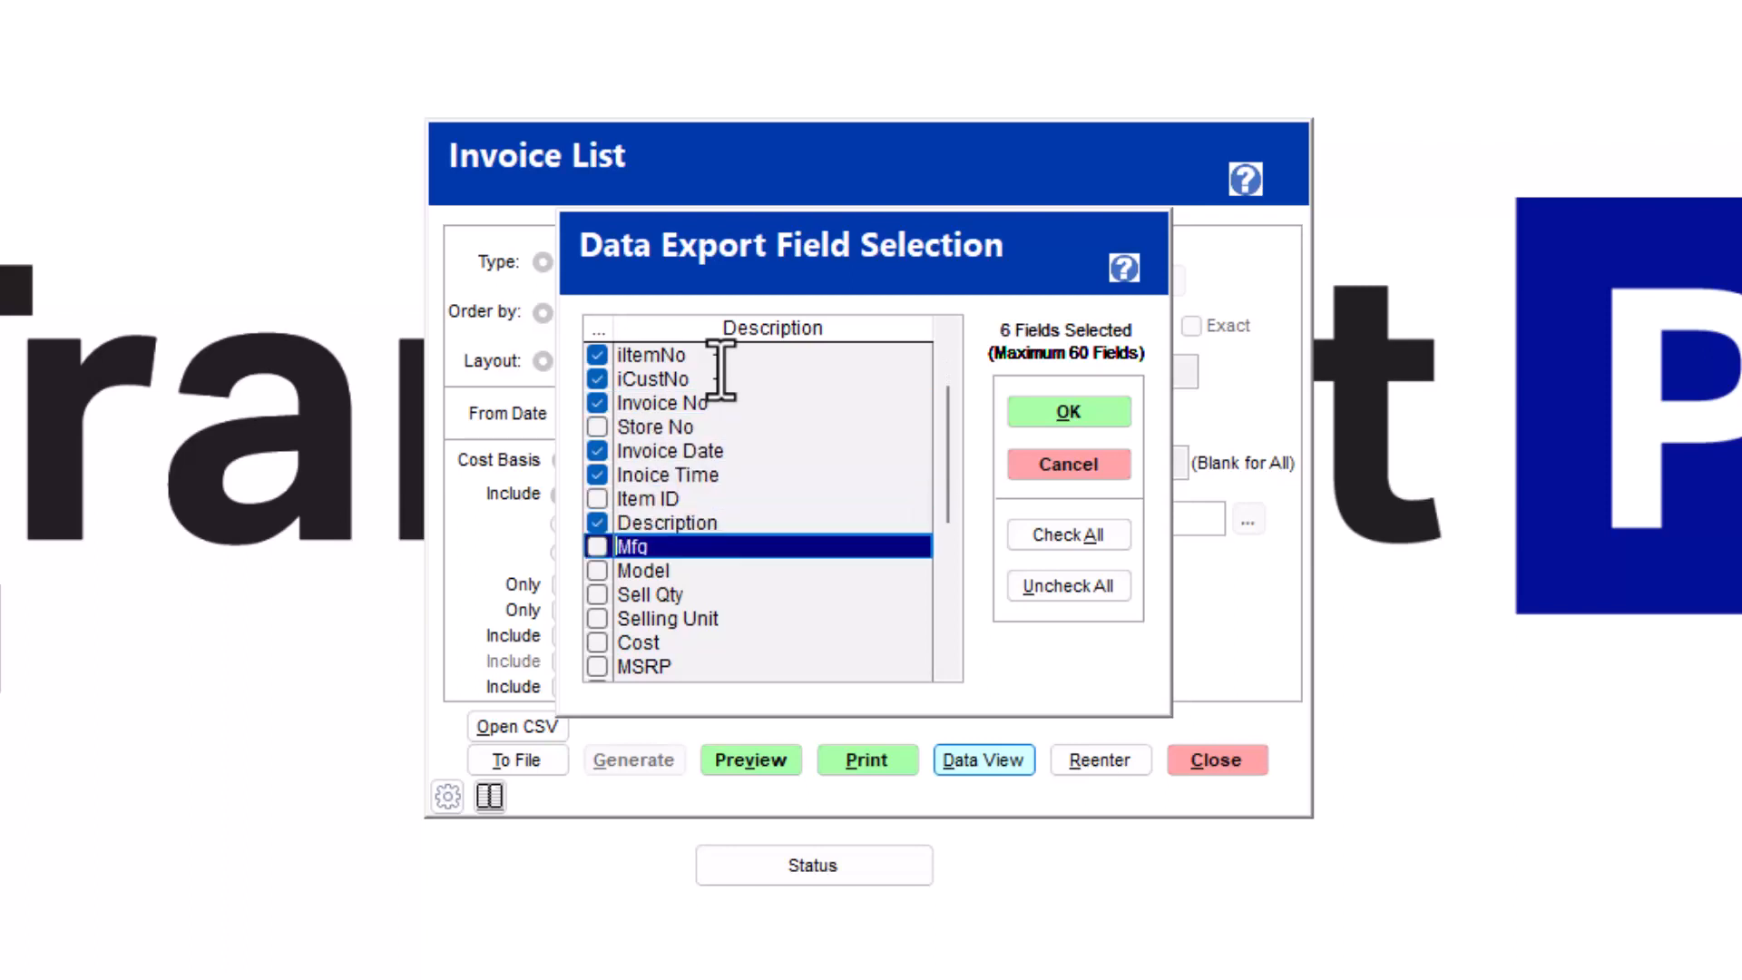
pyautogui.press('Up')
pyautogui.press('Up')
pyautogui.press('Down')
pyautogui.press('Down')
# - Include the Gross Profit % field and open the data viewer with the selected fields
pyautogui.press('Down')
pyautogui.press('pagedown')
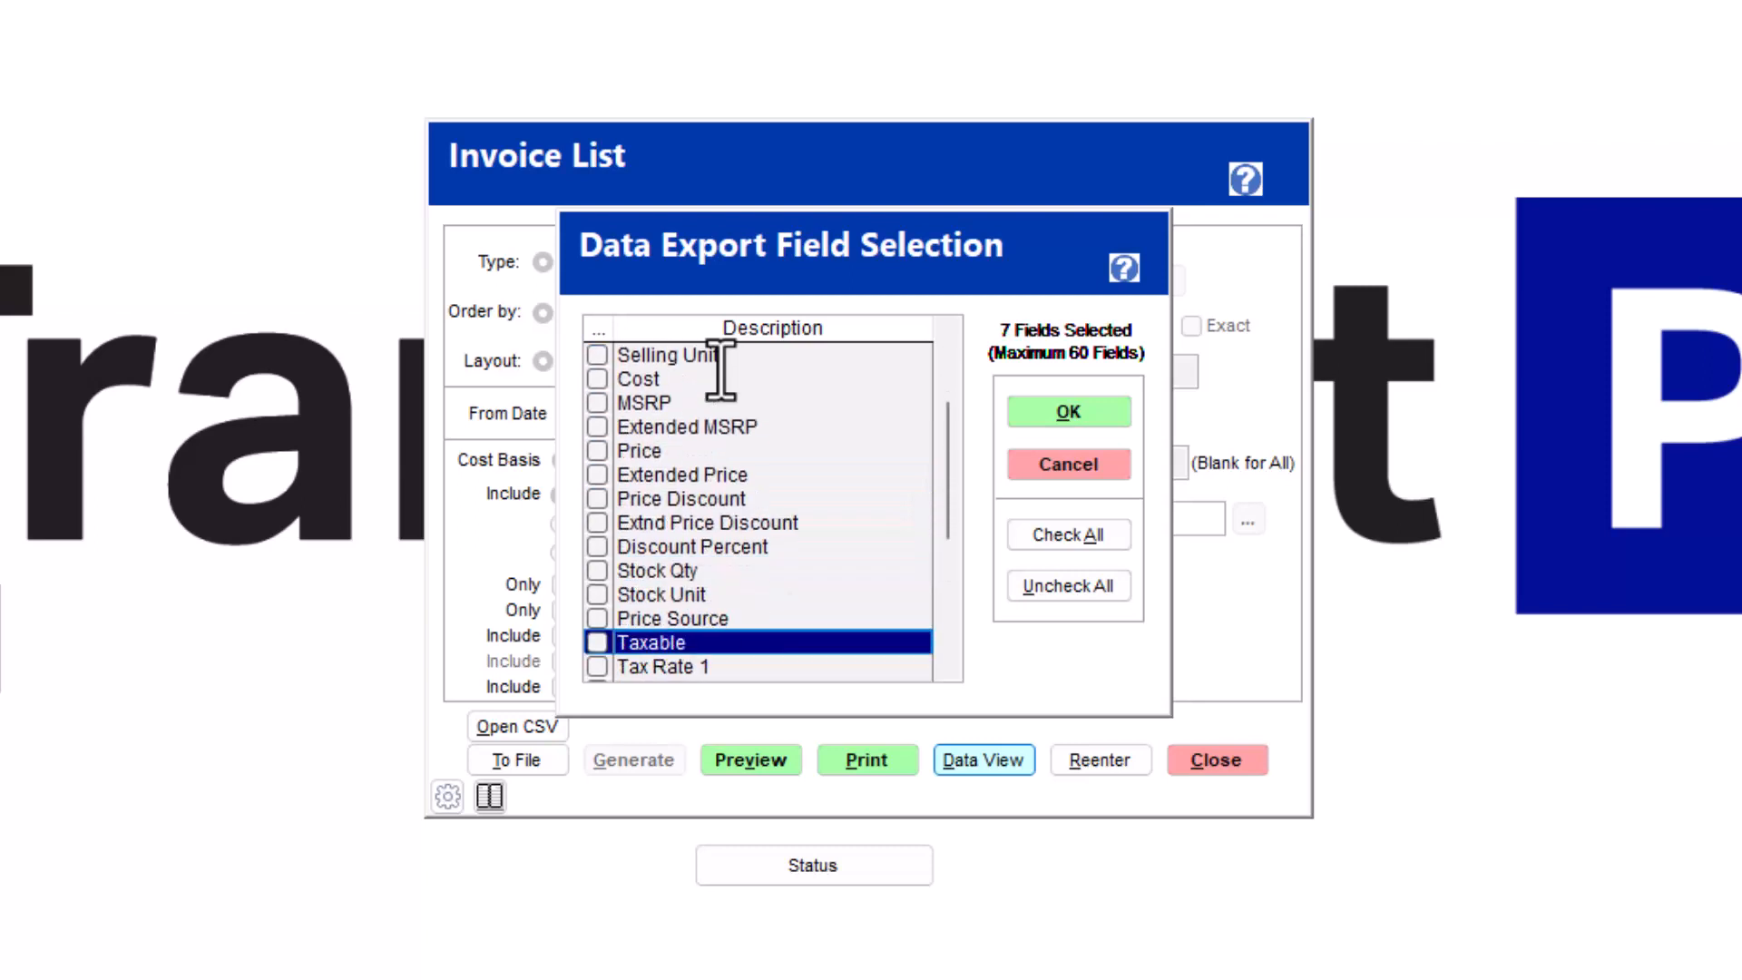
pyautogui.press('Down')
pyautogui.press('Down')
pyautogui.press('Down')
pyautogui.press('pagedown')
pyautogui.press('Up')
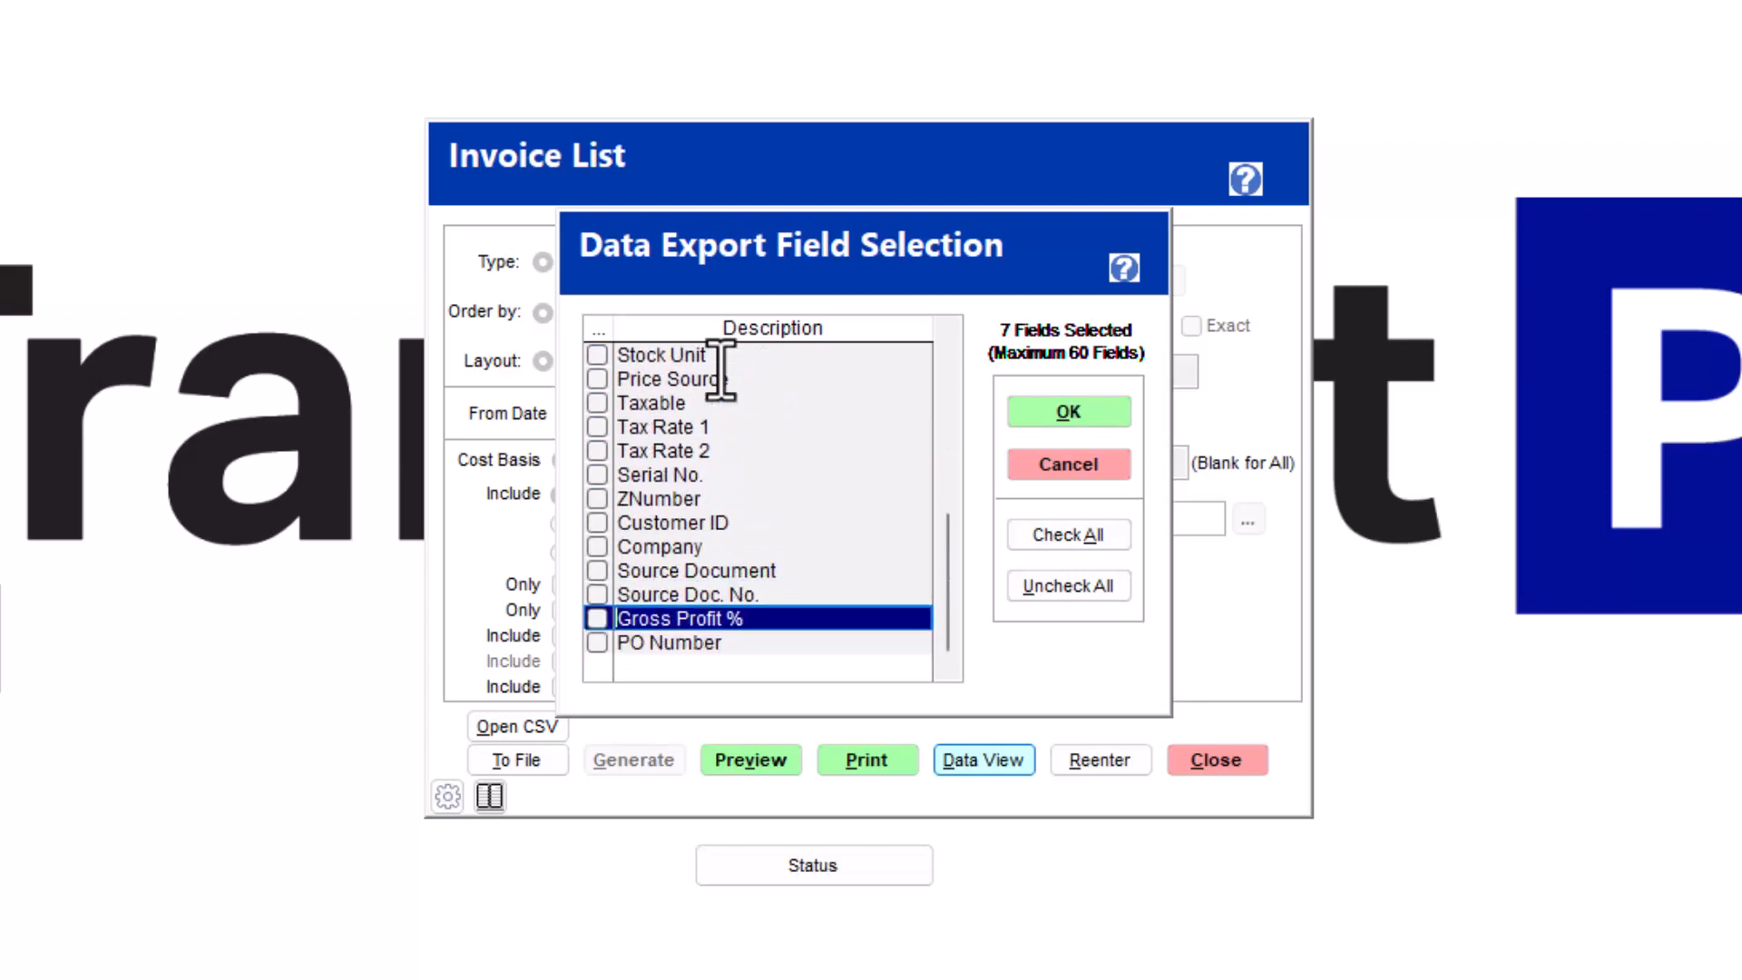
pyautogui.press('space')
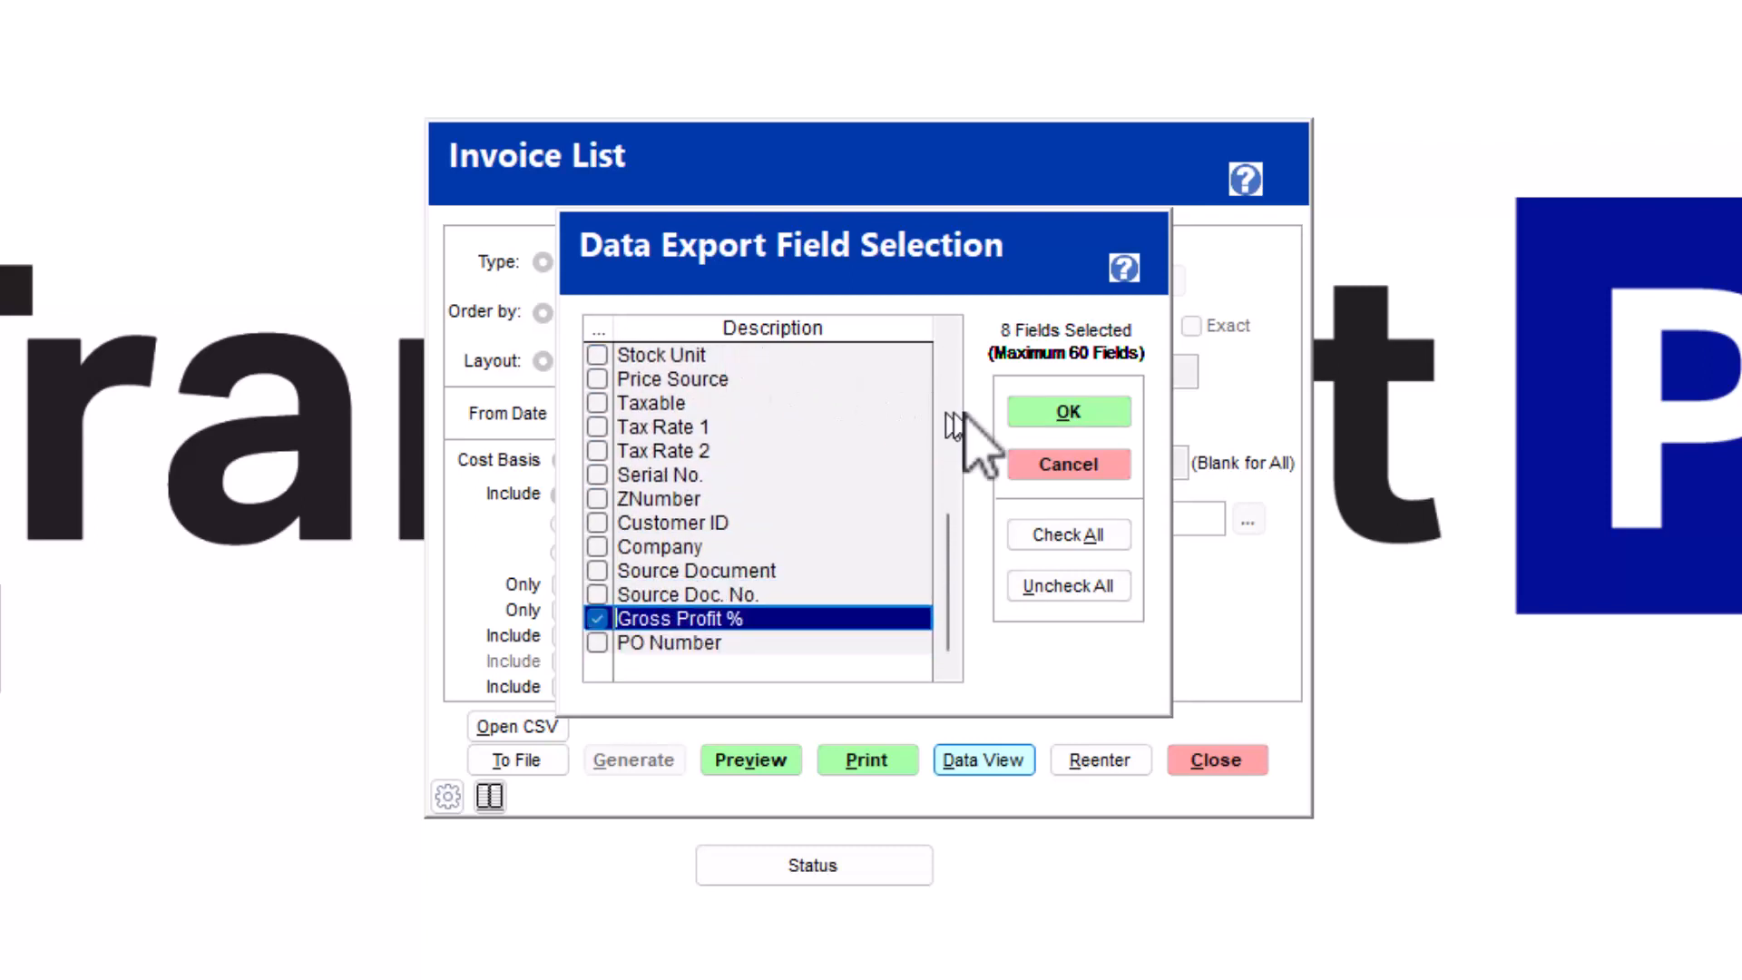
pyautogui.click(1079, 413)
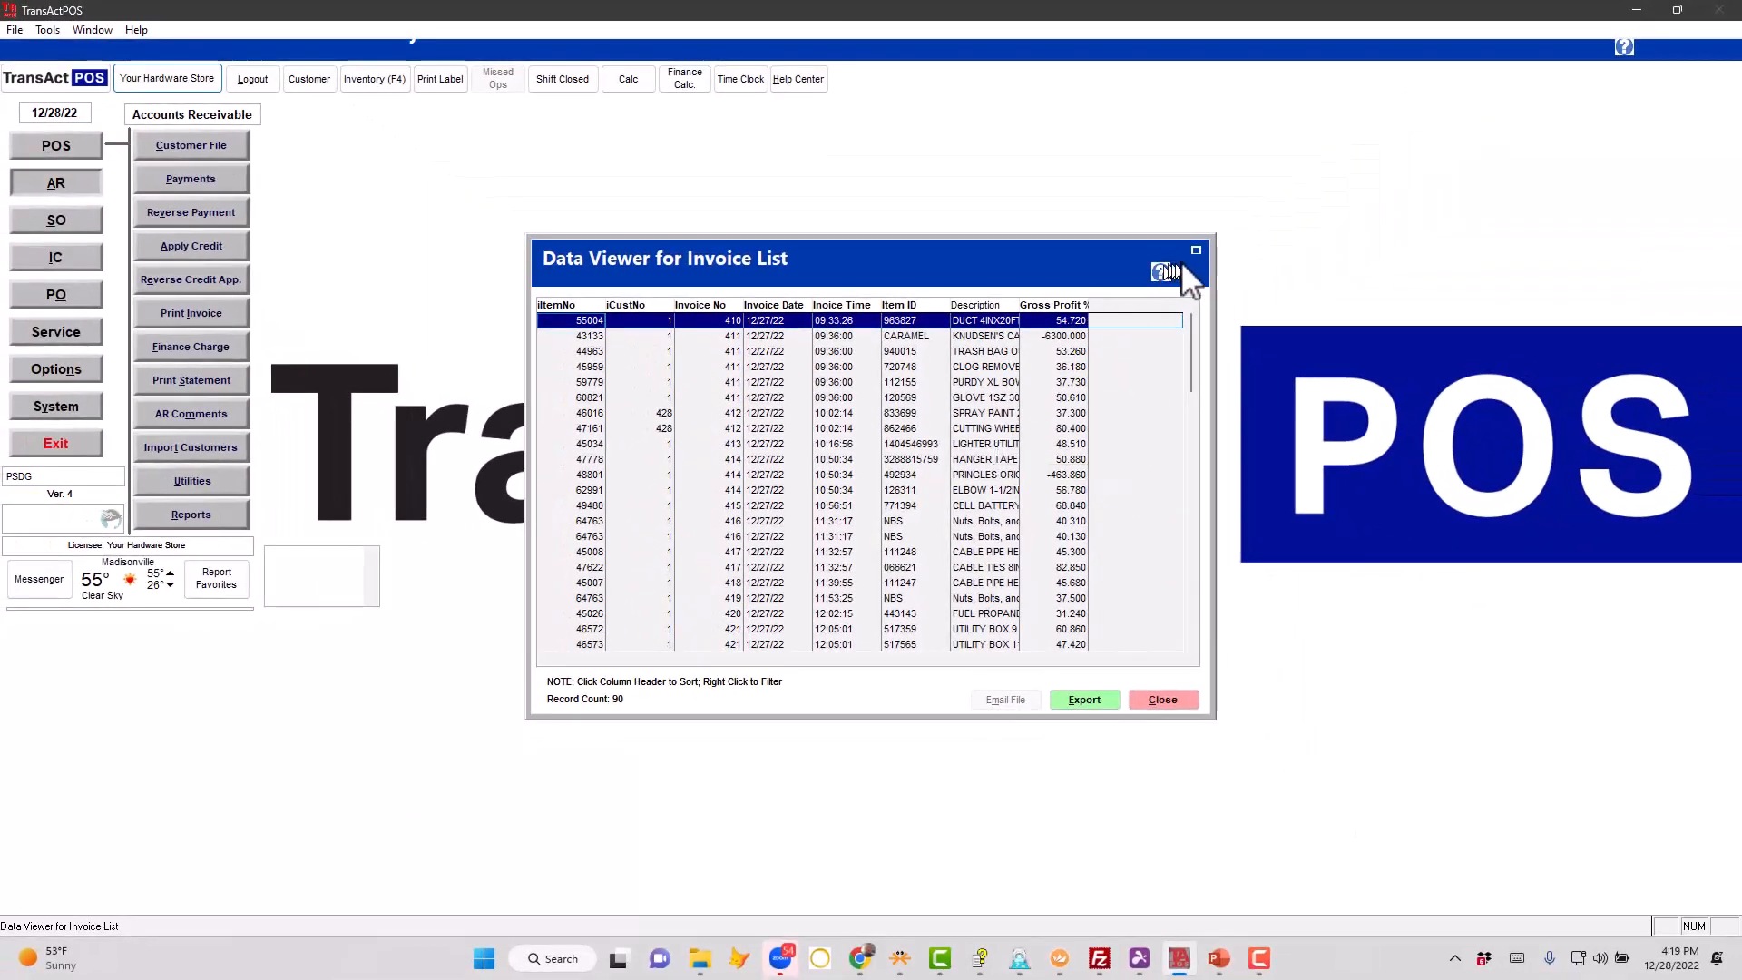
# - Maximize the invoice list data viewer and sort its records by Gross Profit % in ascending order
pyautogui.click(1196, 251)
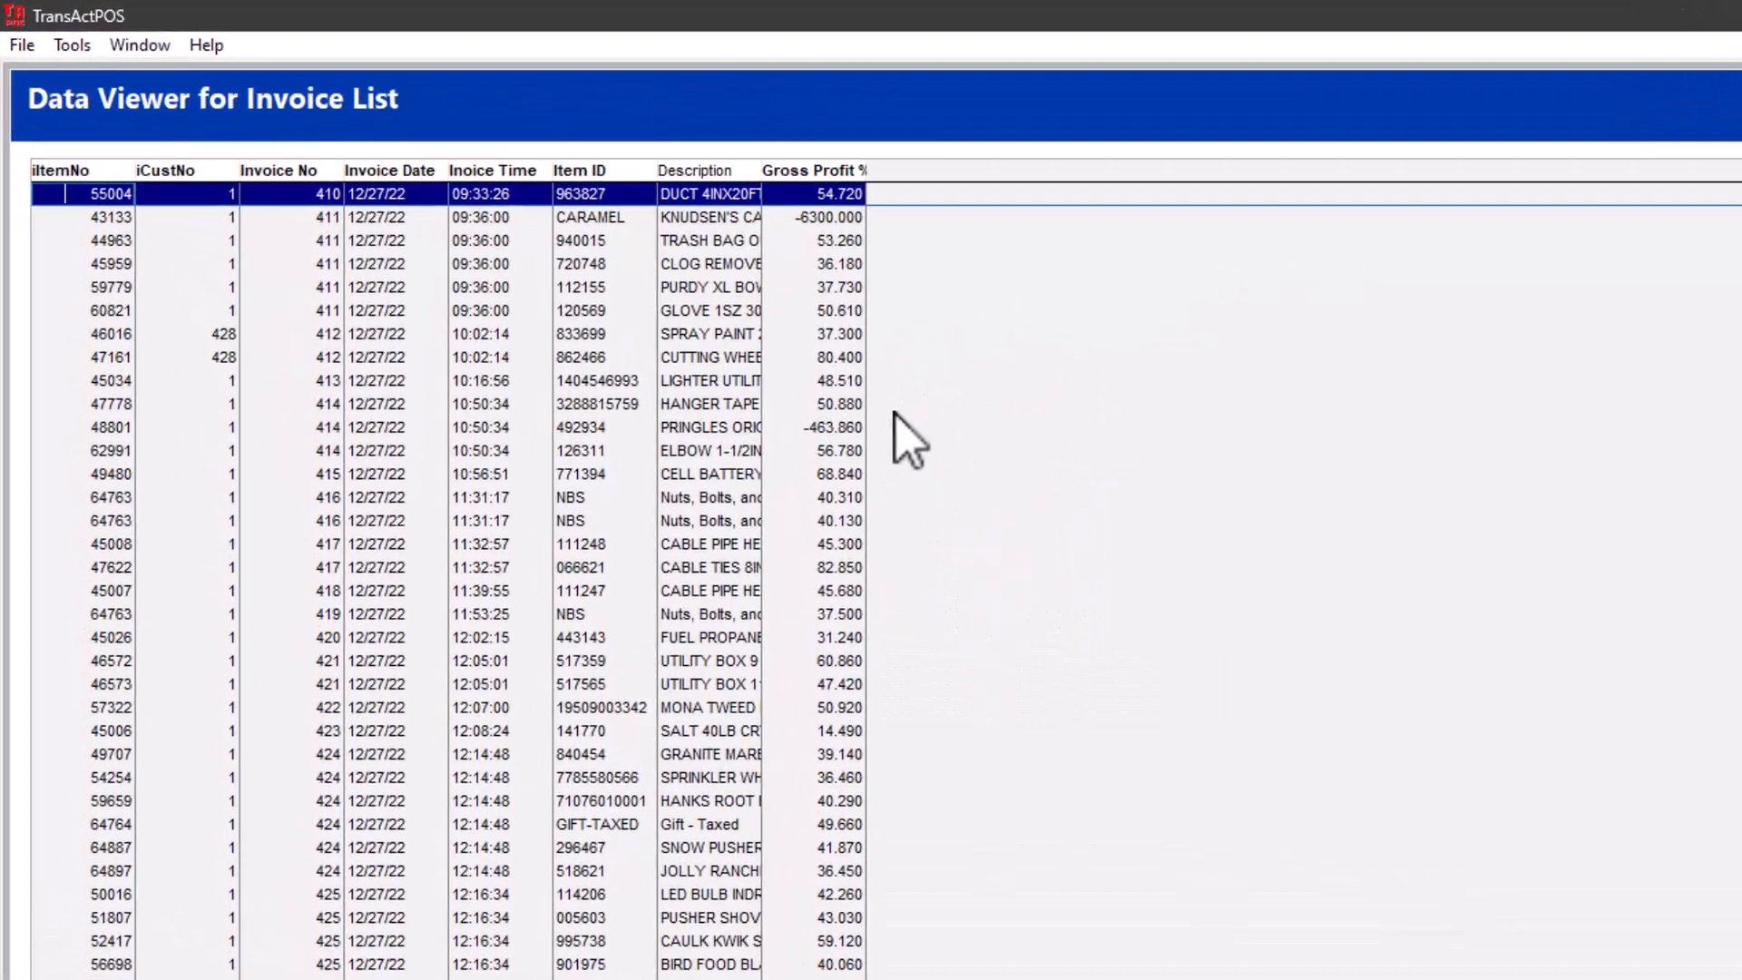
pyautogui.click(819, 177)
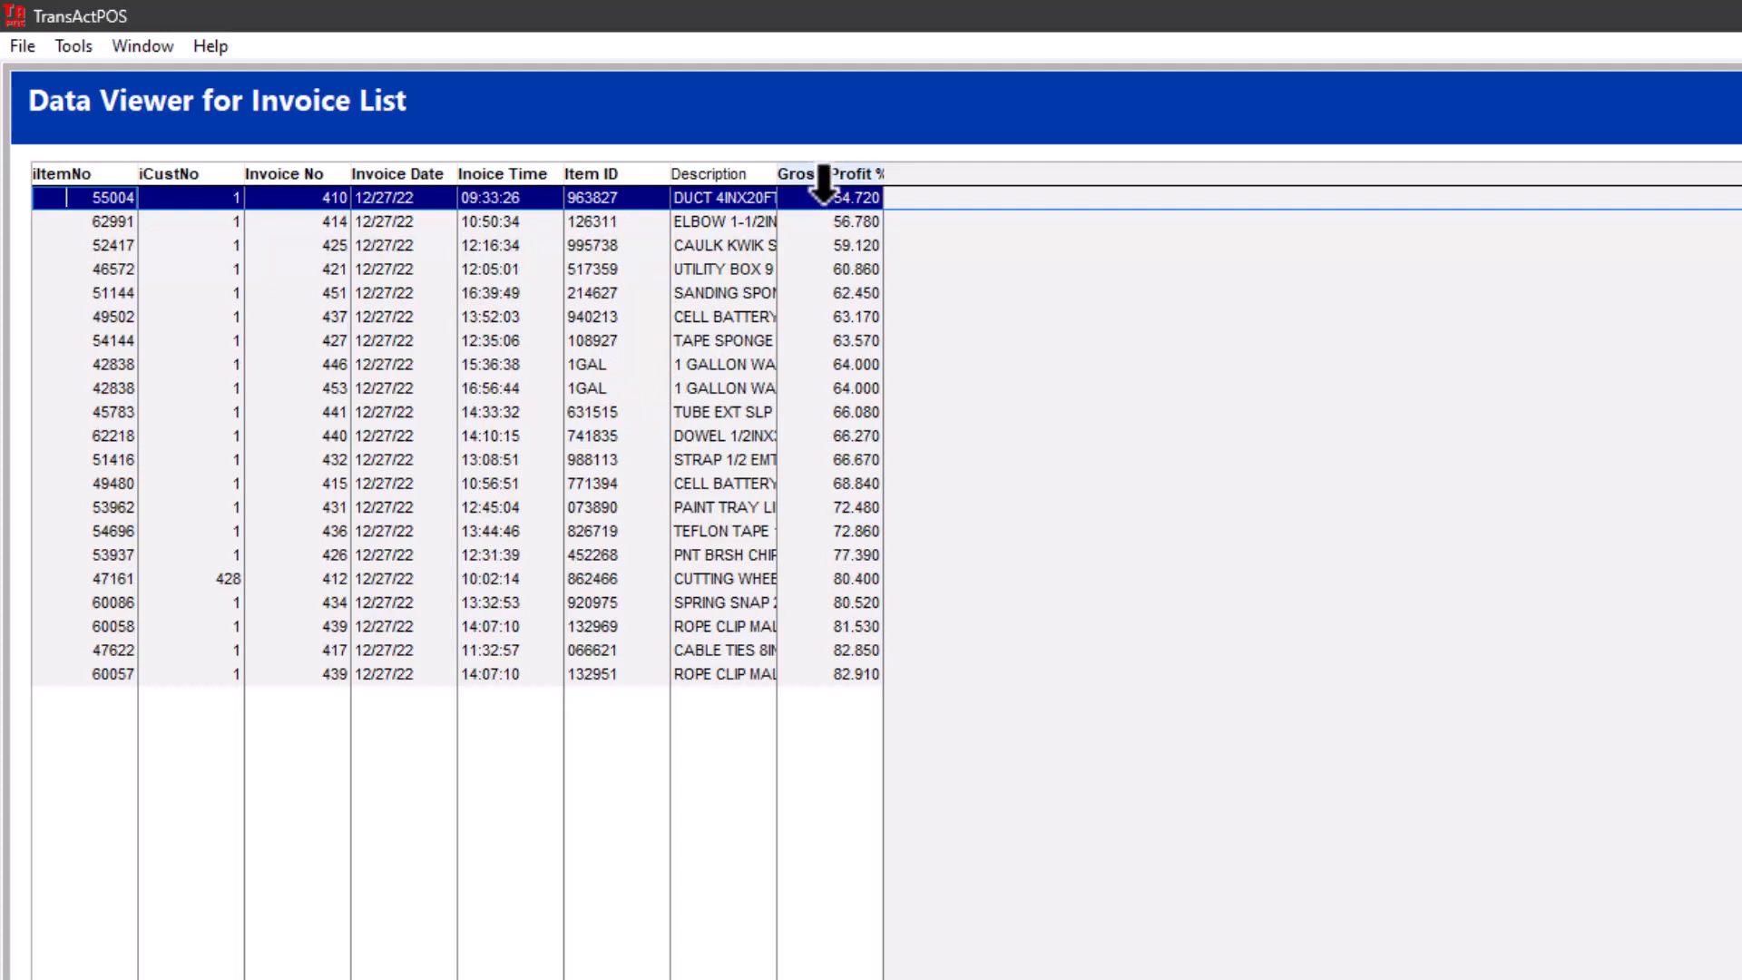
pyautogui.click(822, 177)
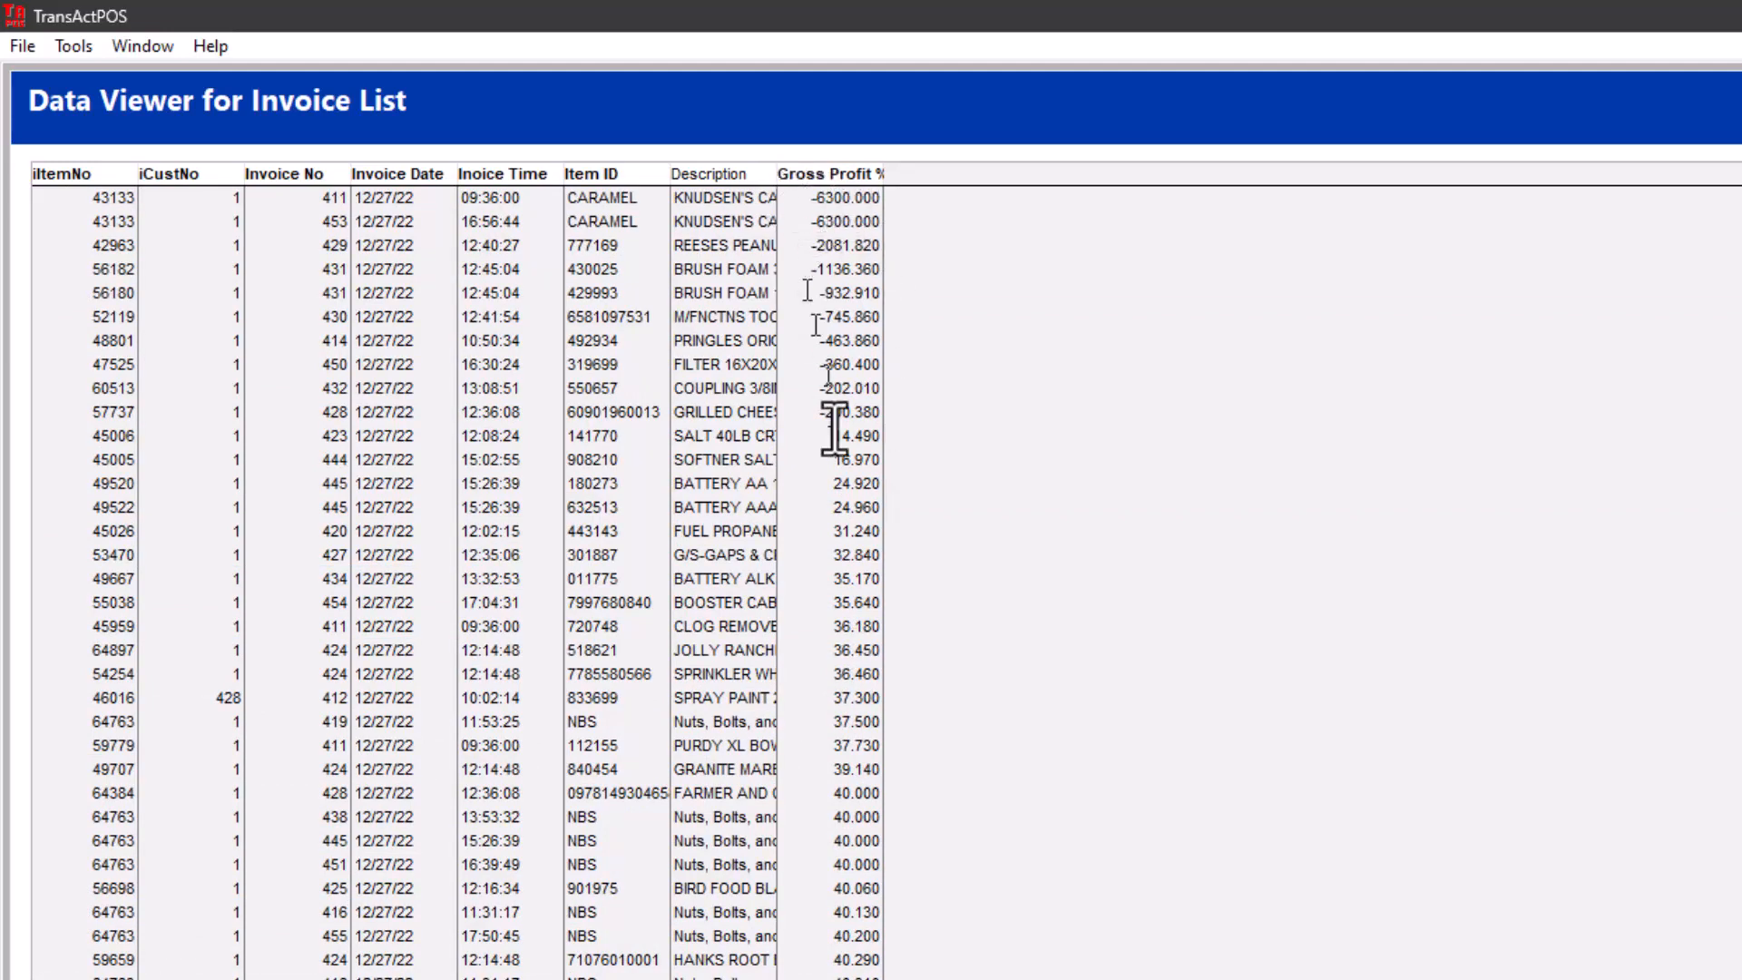
# - Filter the invoice list to records with a Gross Profit % less than 10
pyautogui.click(819, 179)
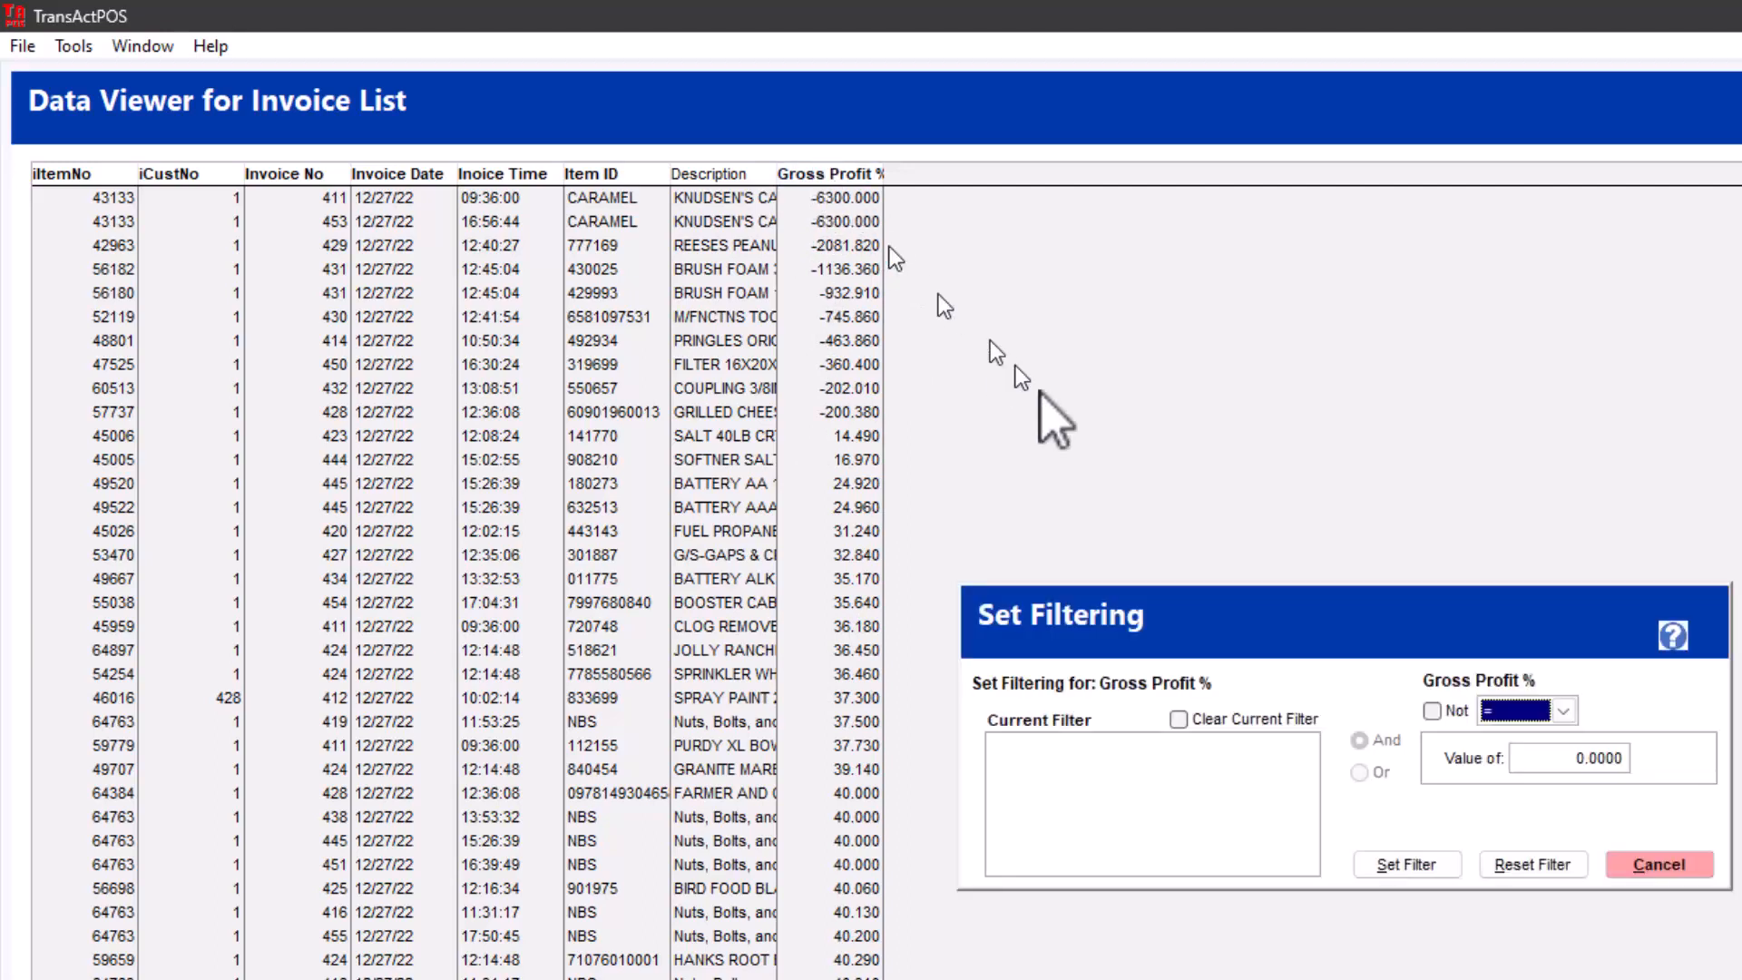
pyautogui.click(1563, 711)
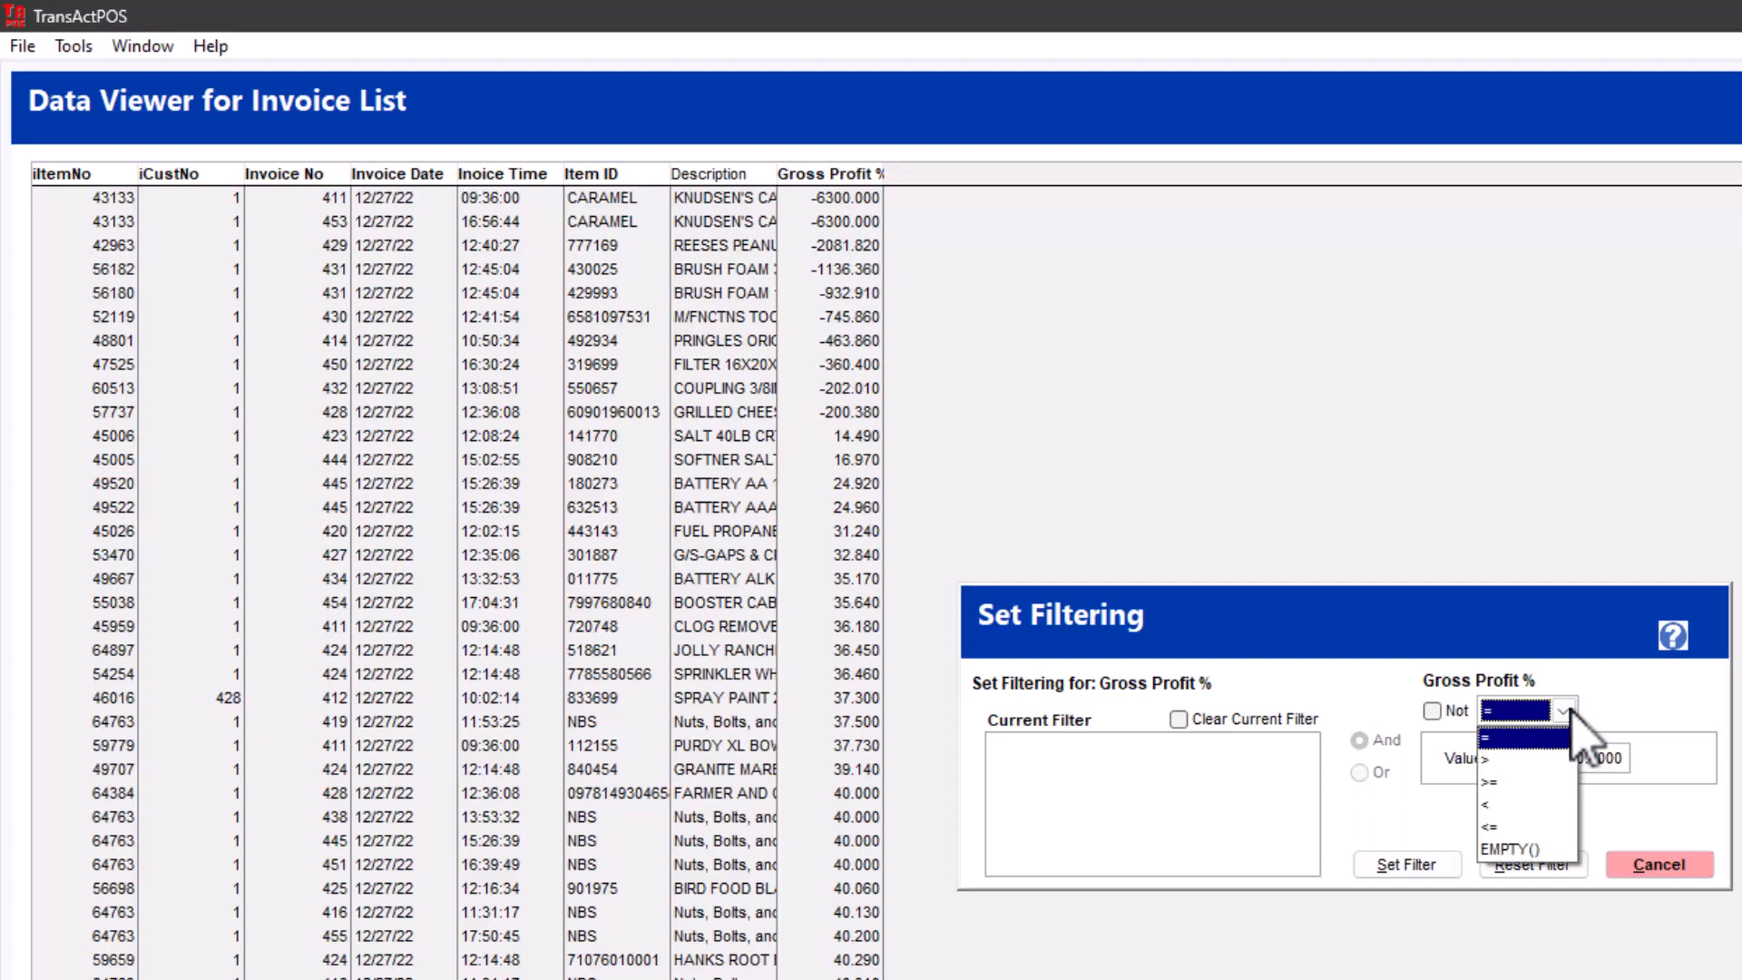
pyautogui.click(1525, 805)
pyautogui.write('10')
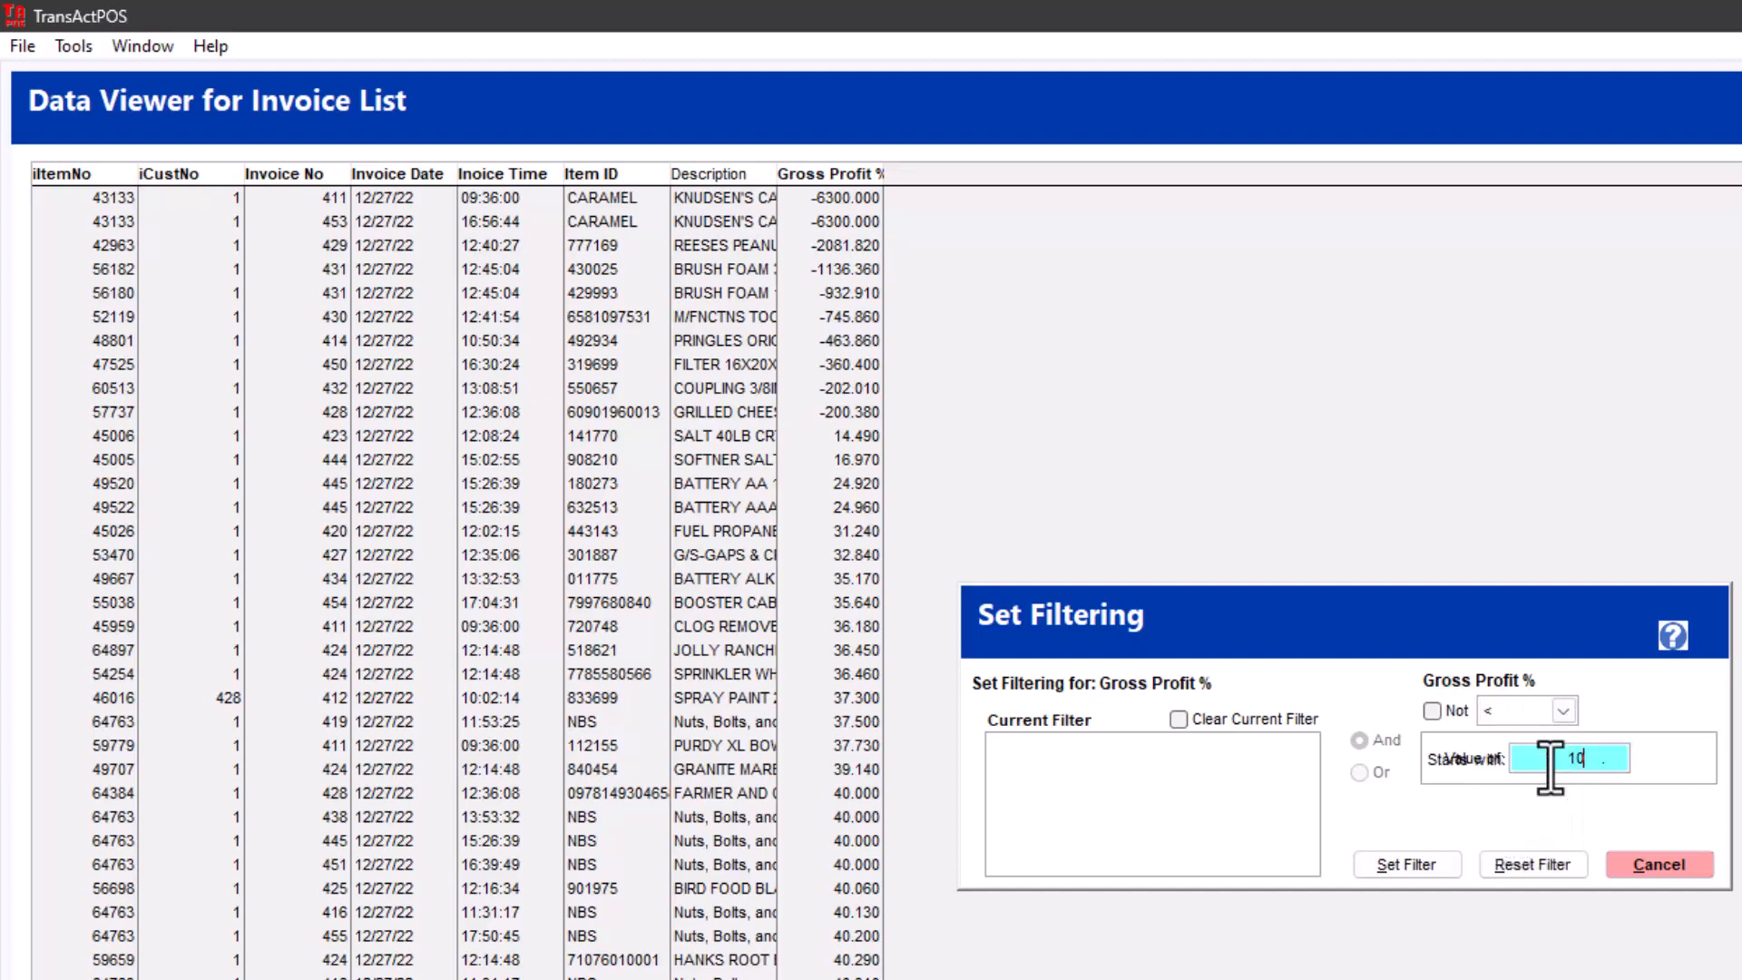
pyautogui.press('Tab')
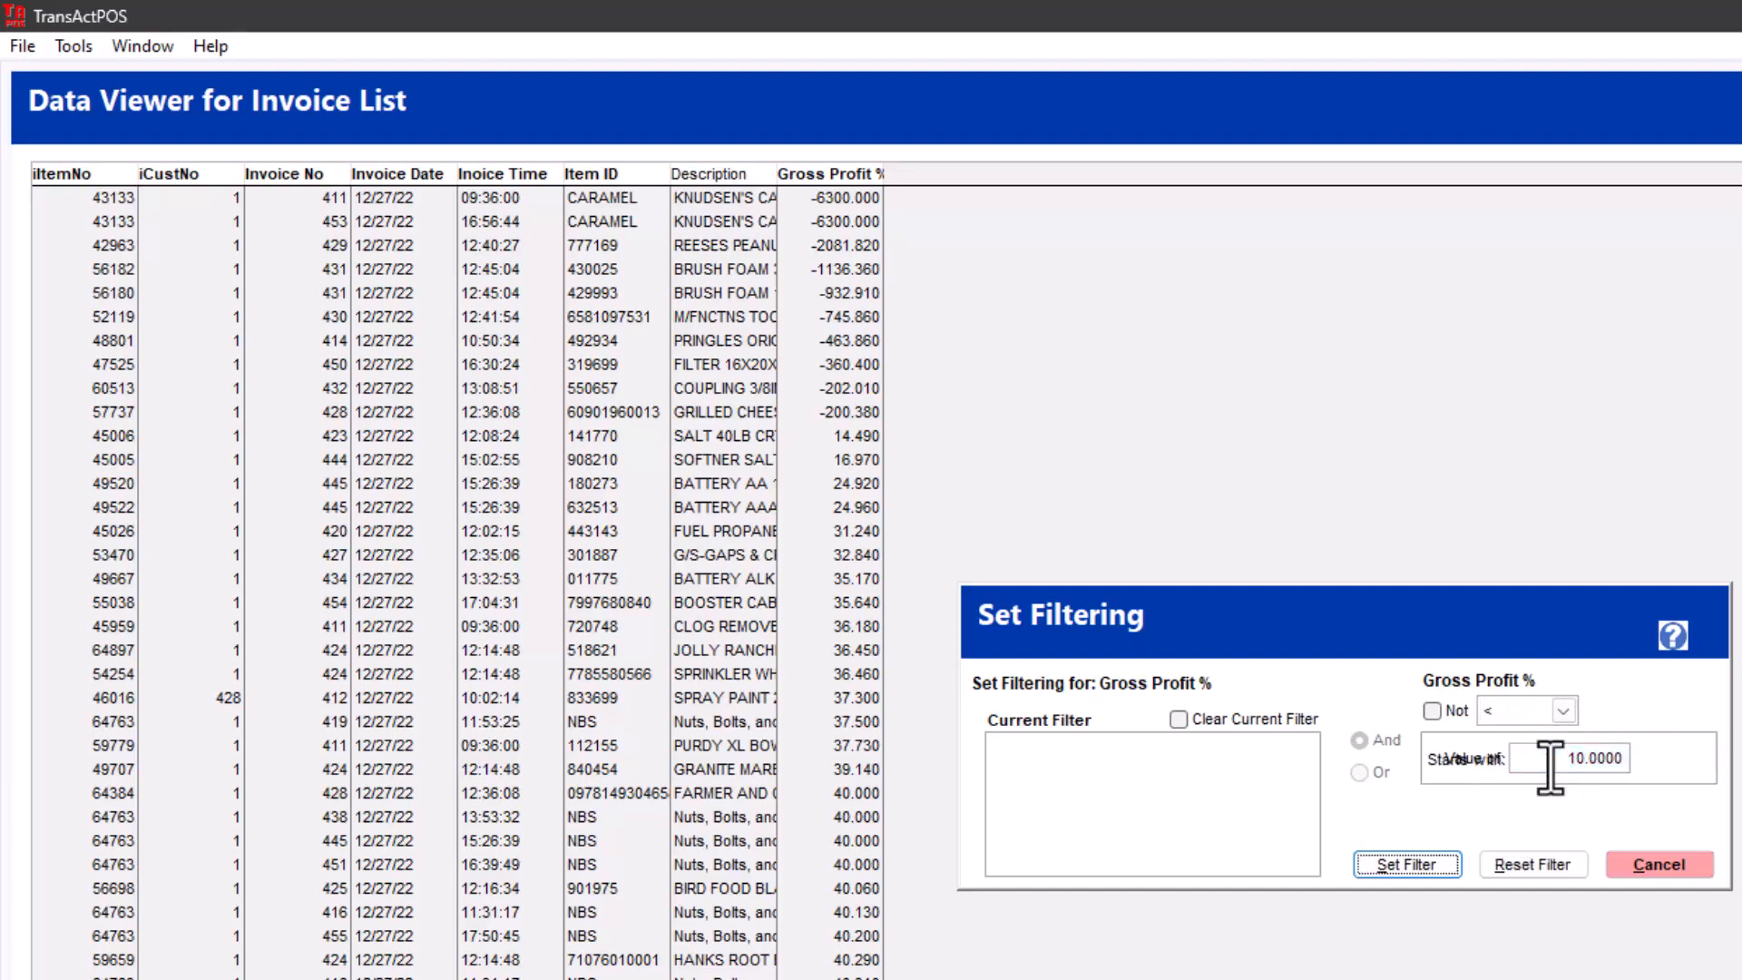
pyautogui.click(1401, 862)
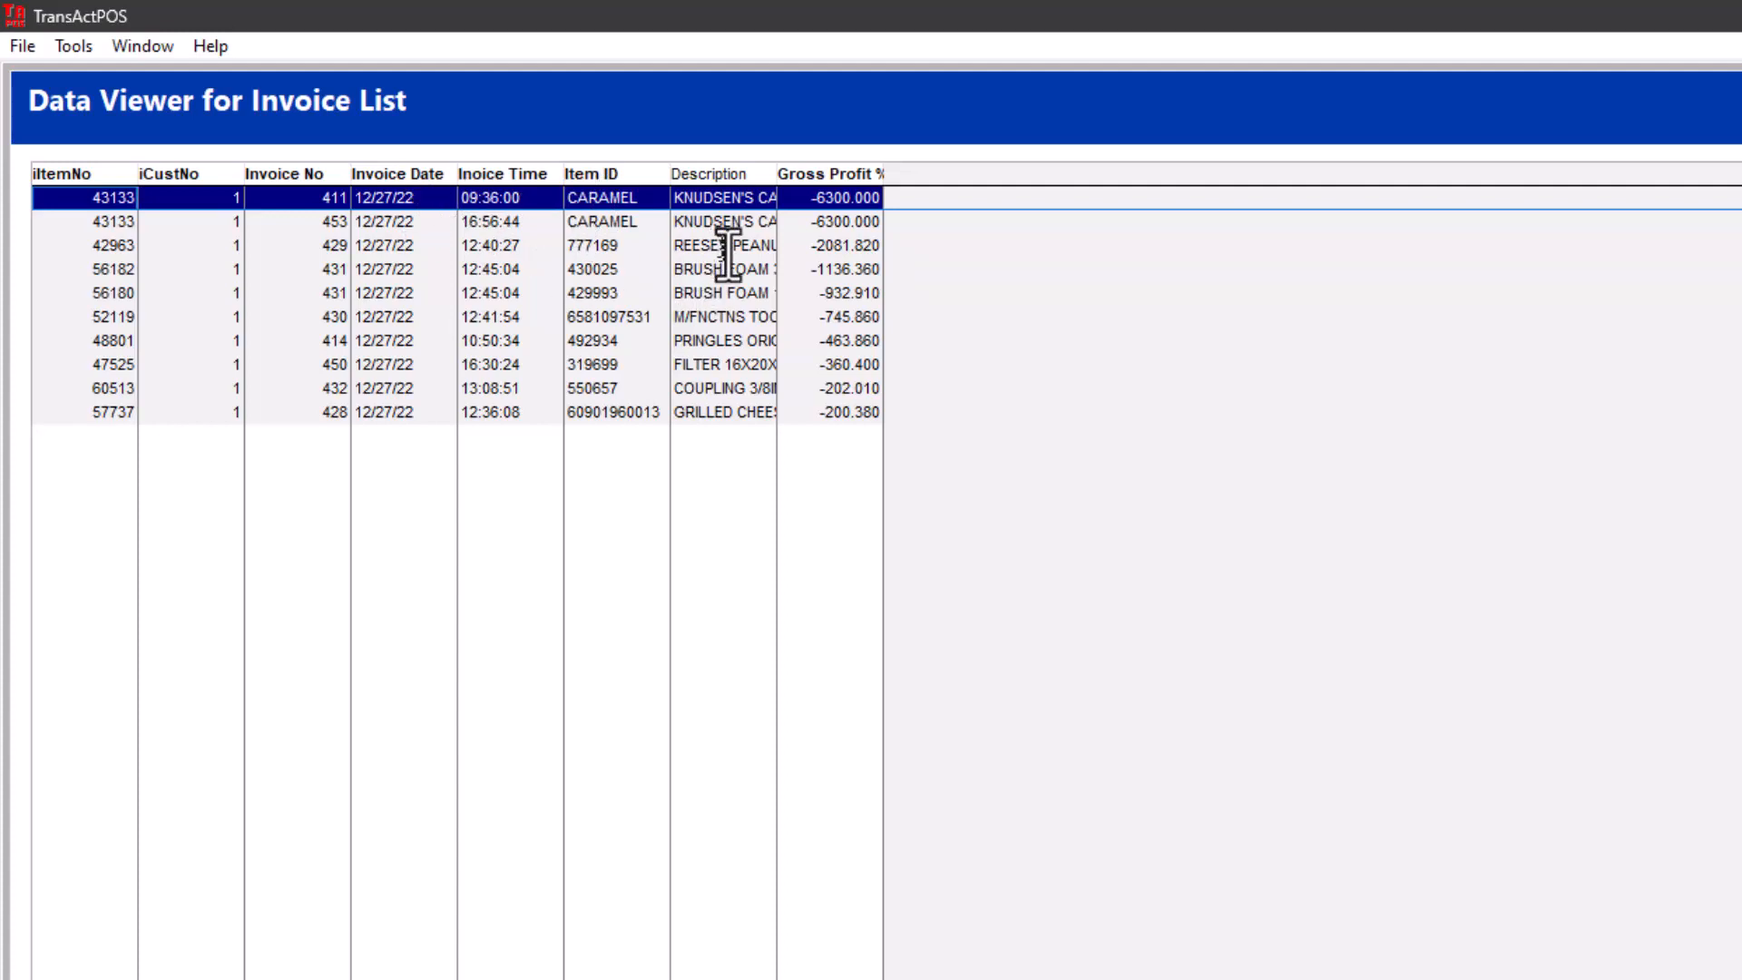
# - Open the inventory item record for the CARAMEL line of invoice 411 and check its retail price
pyautogui.click(181, 223)
pyautogui.click(179, 196)
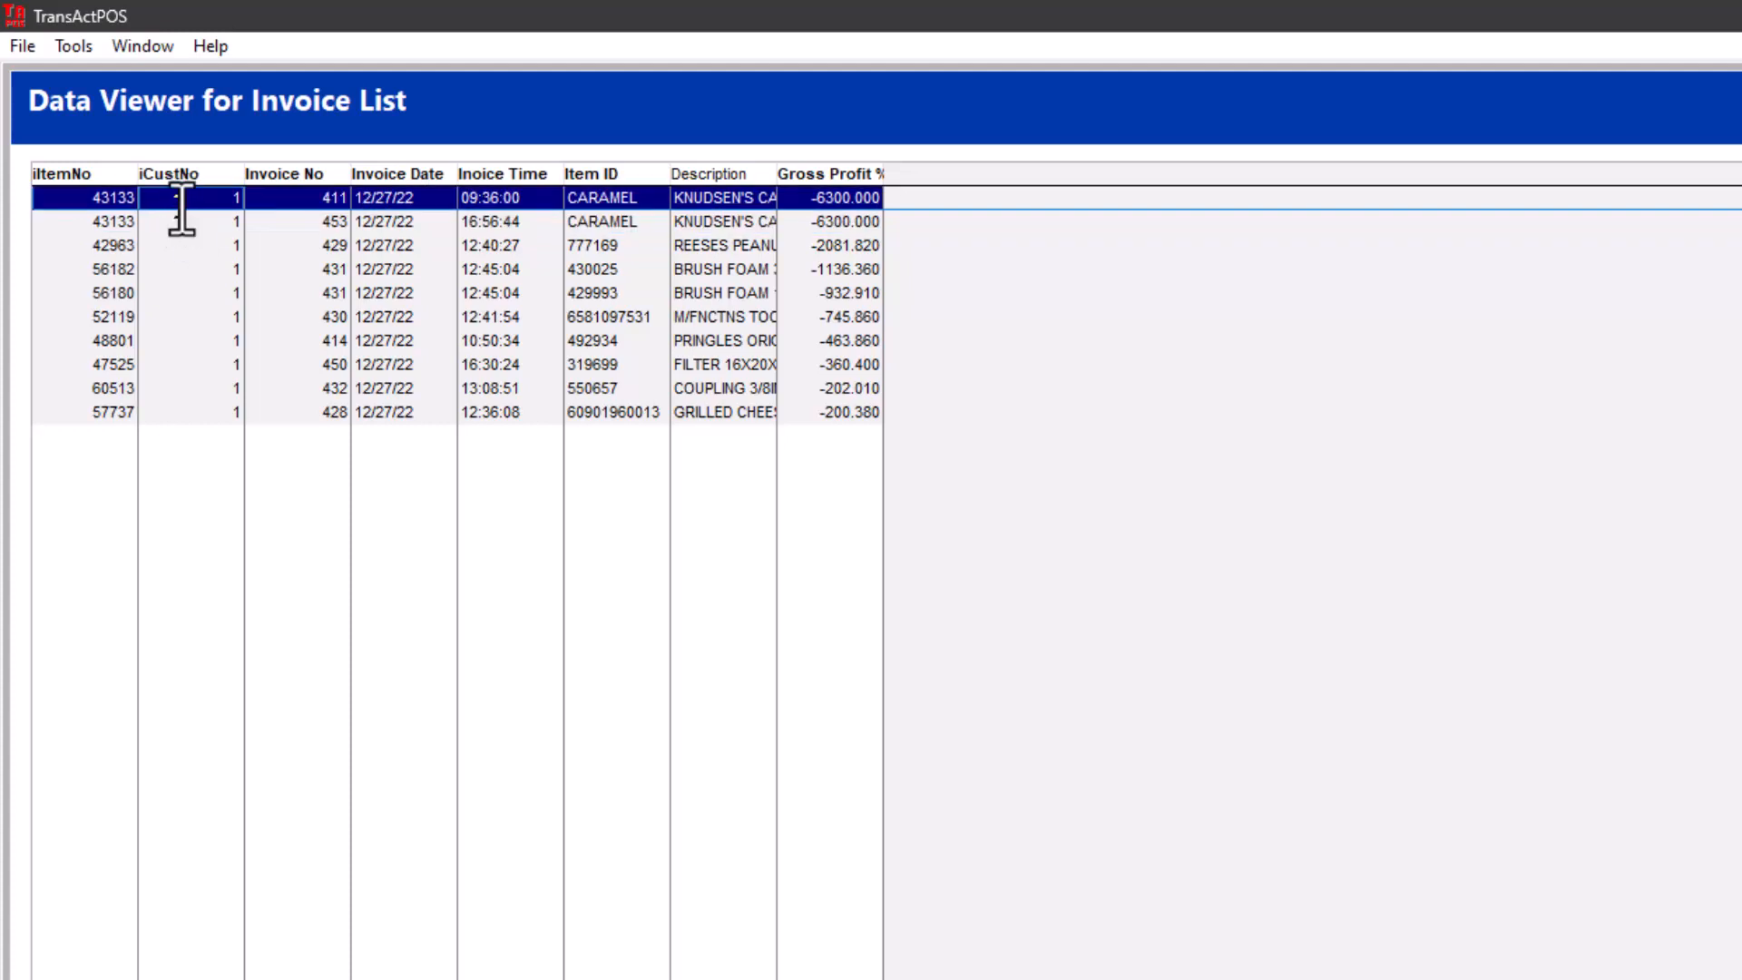
pyautogui.doubleClick(184, 200)
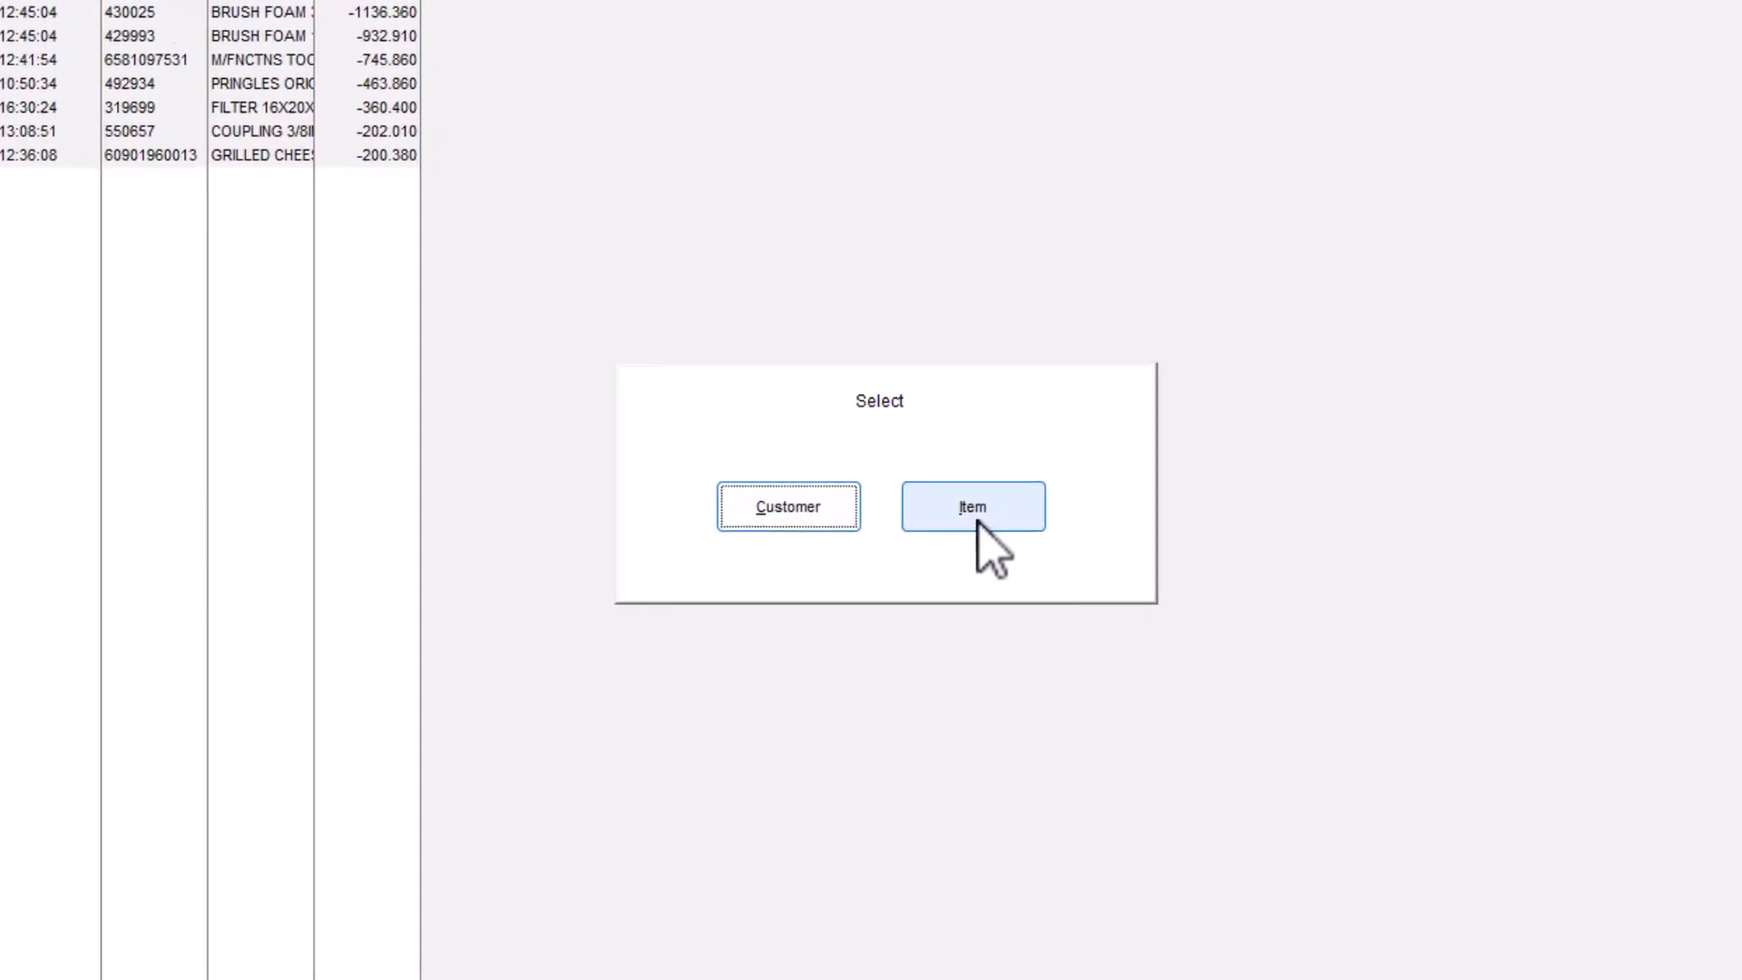
pyautogui.click(1303, 697)
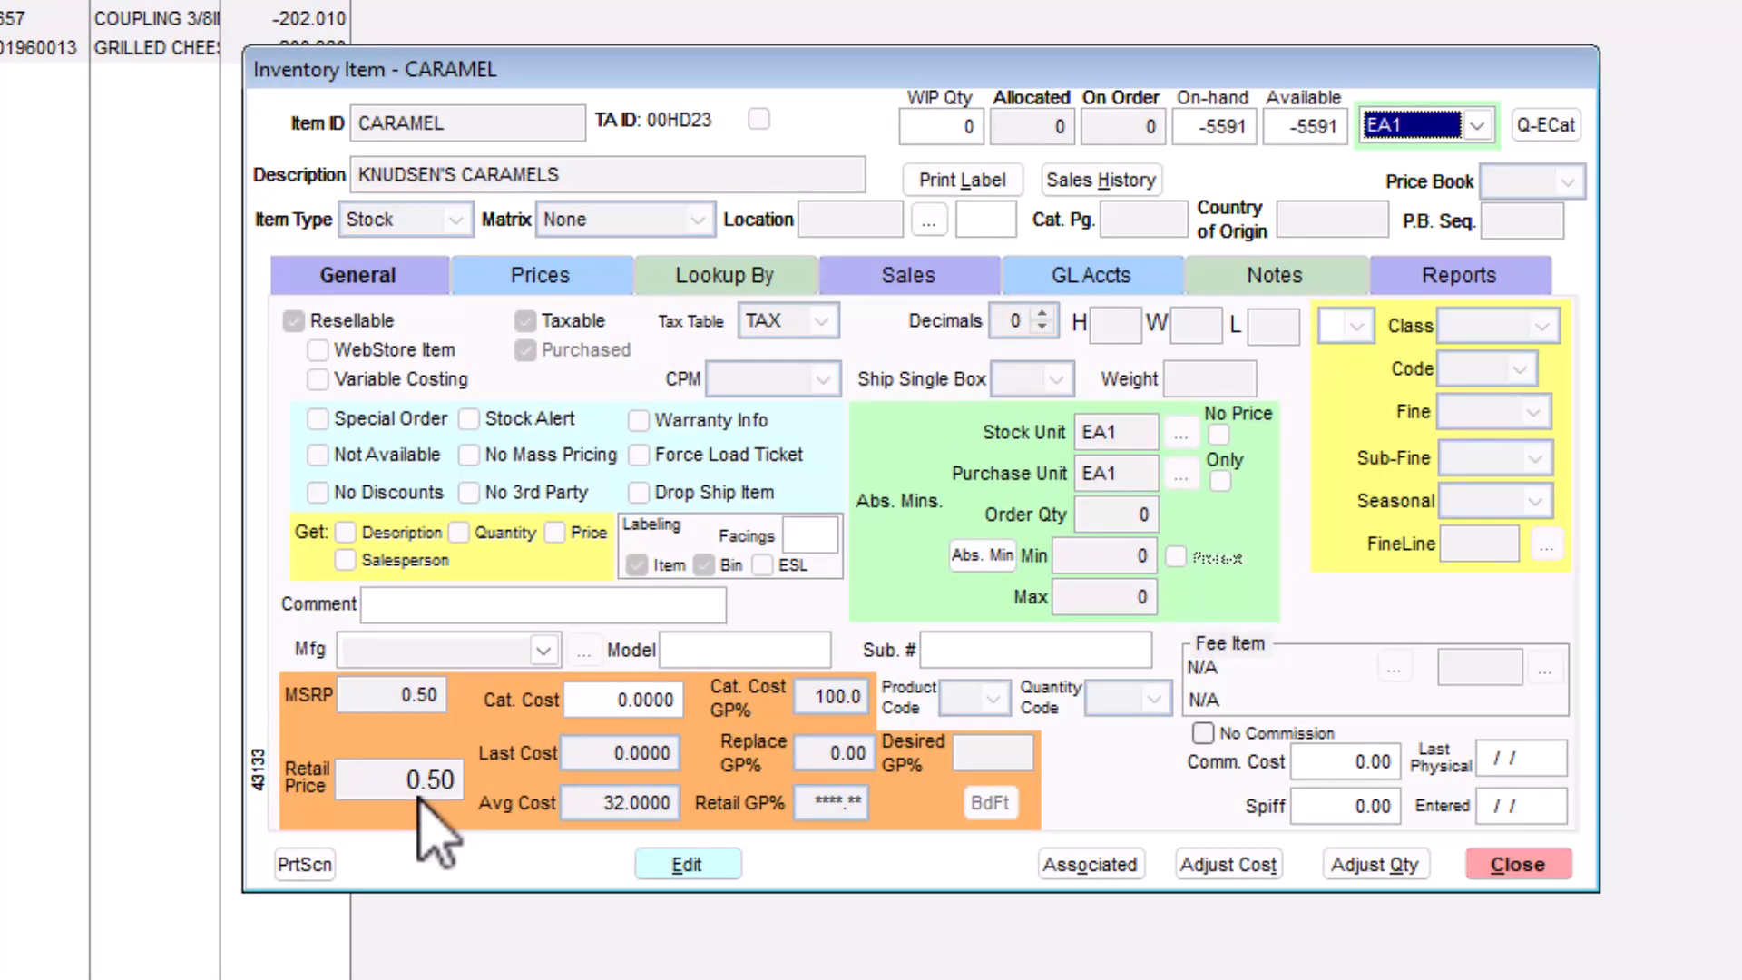
pyautogui.click(415, 794)
pyautogui.click(417, 795)
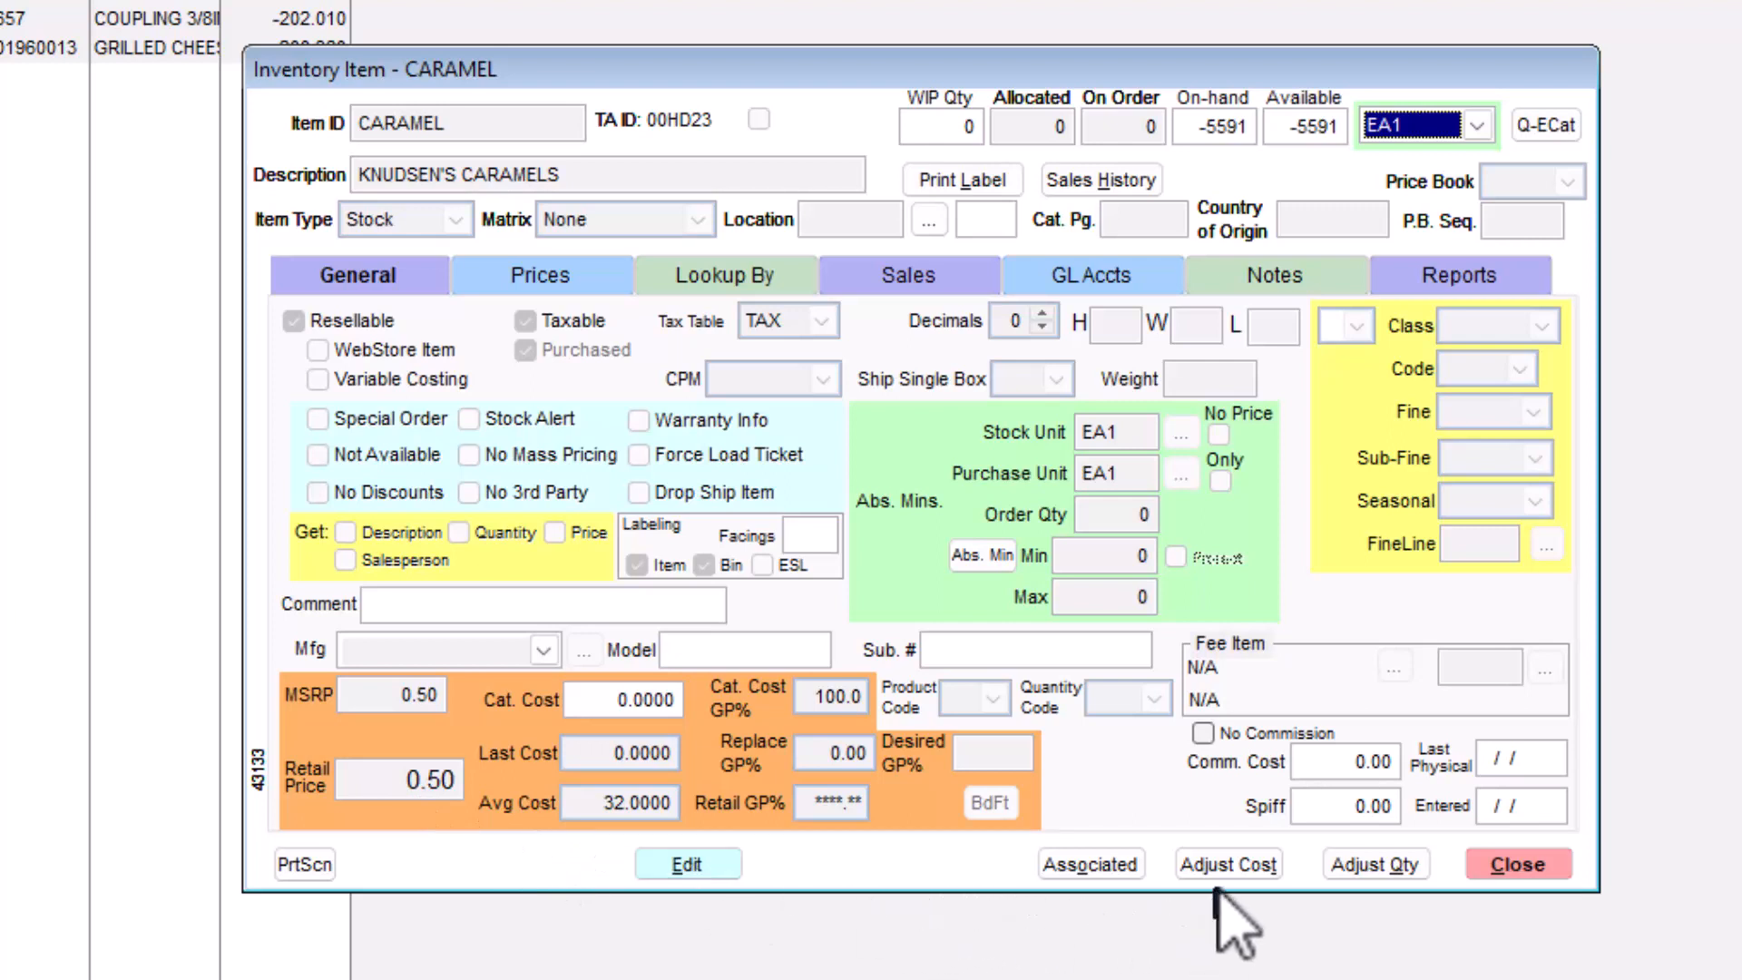
# - Adjust the CARAMEL item's current inventory cost, setting both the new average cost and new last cost to 0.32
pyautogui.click(1229, 864)
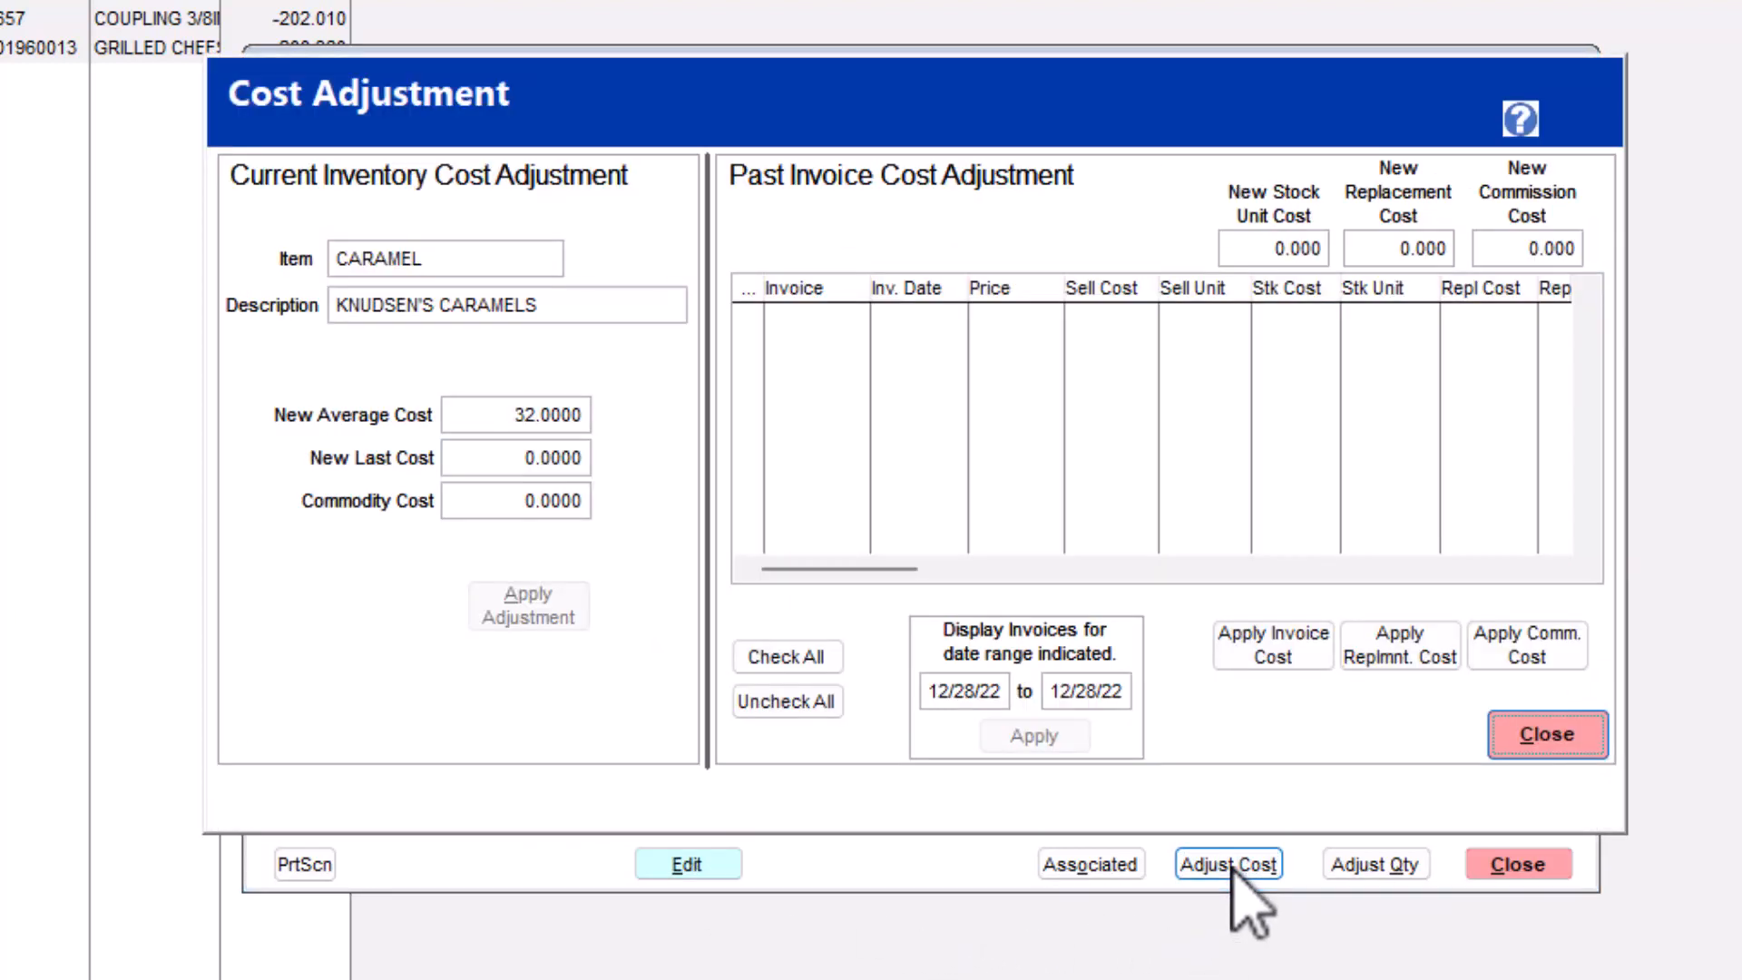
pyautogui.click(466, 416)
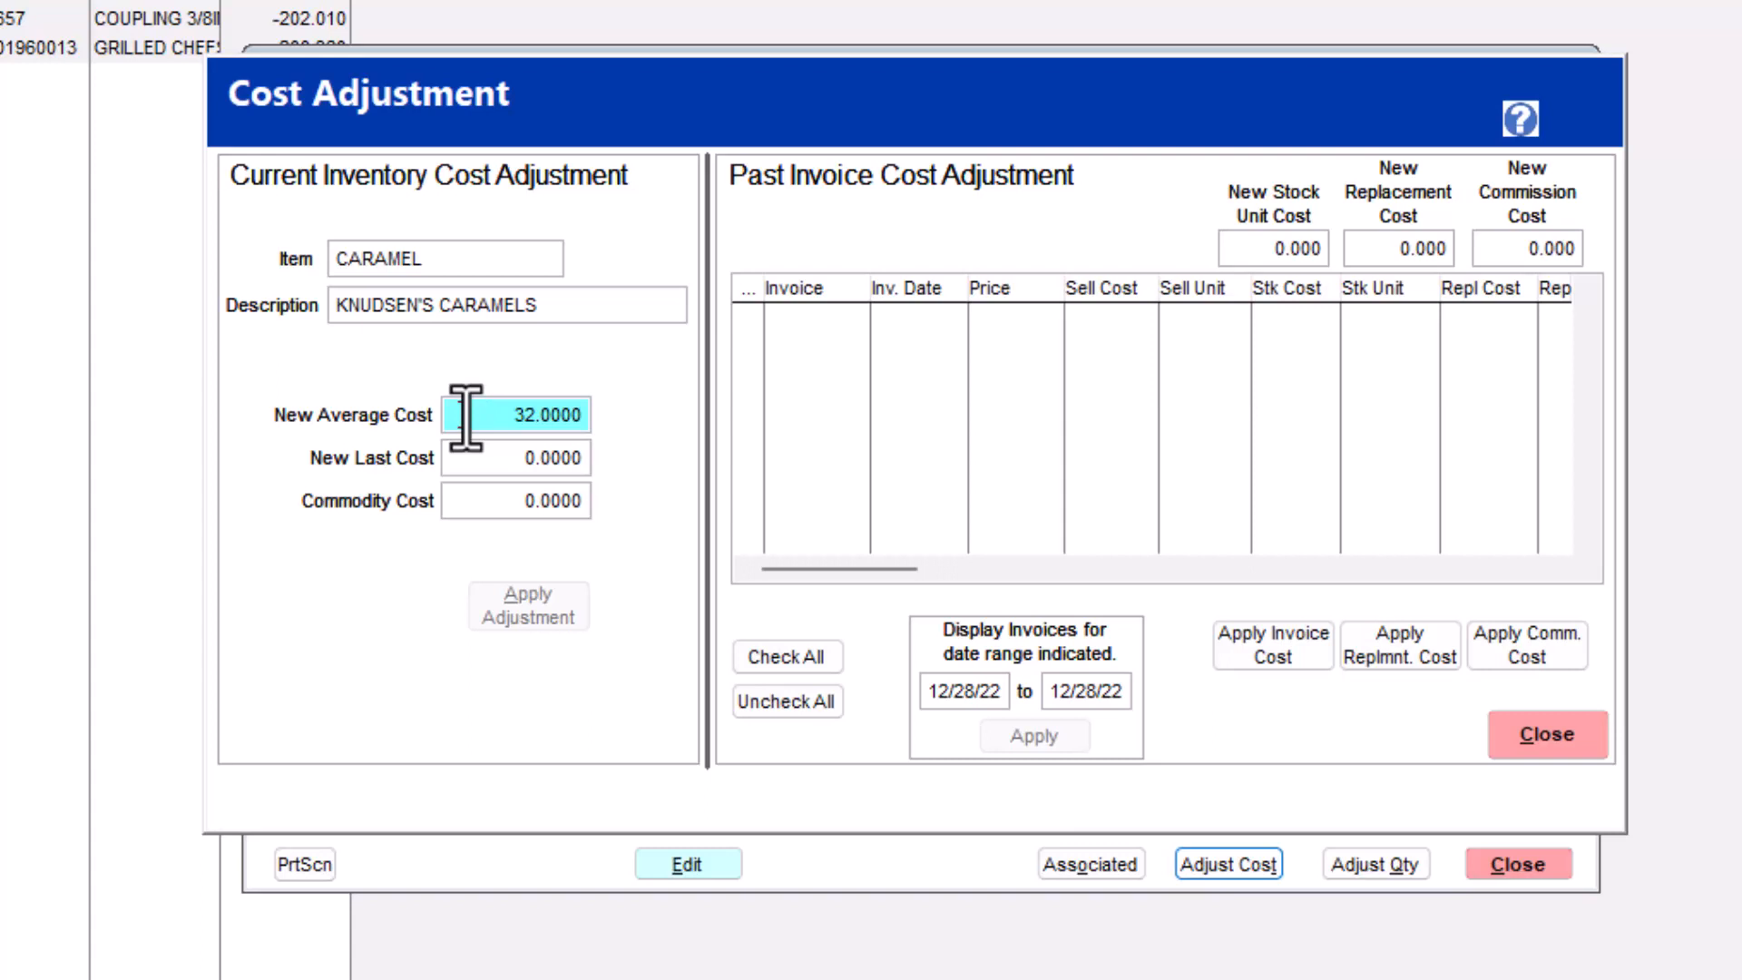
pyautogui.write('.32')
pyautogui.click(511, 459)
pyautogui.write('.32')
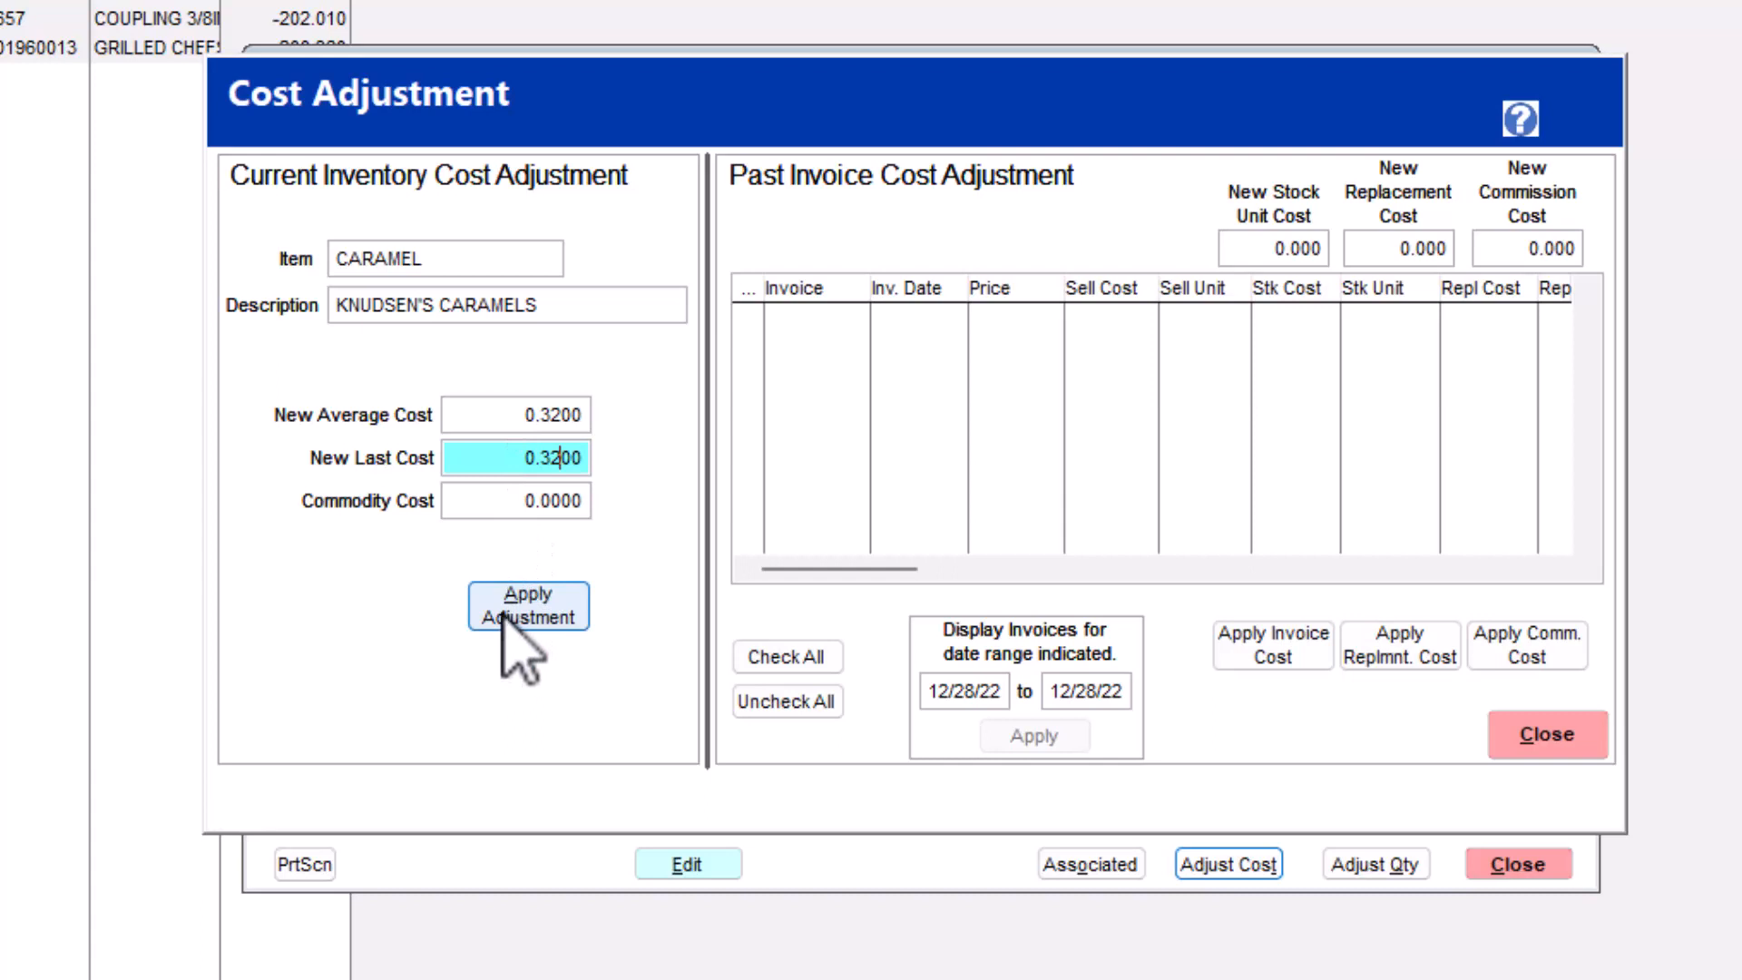
pyautogui.click(549, 613)
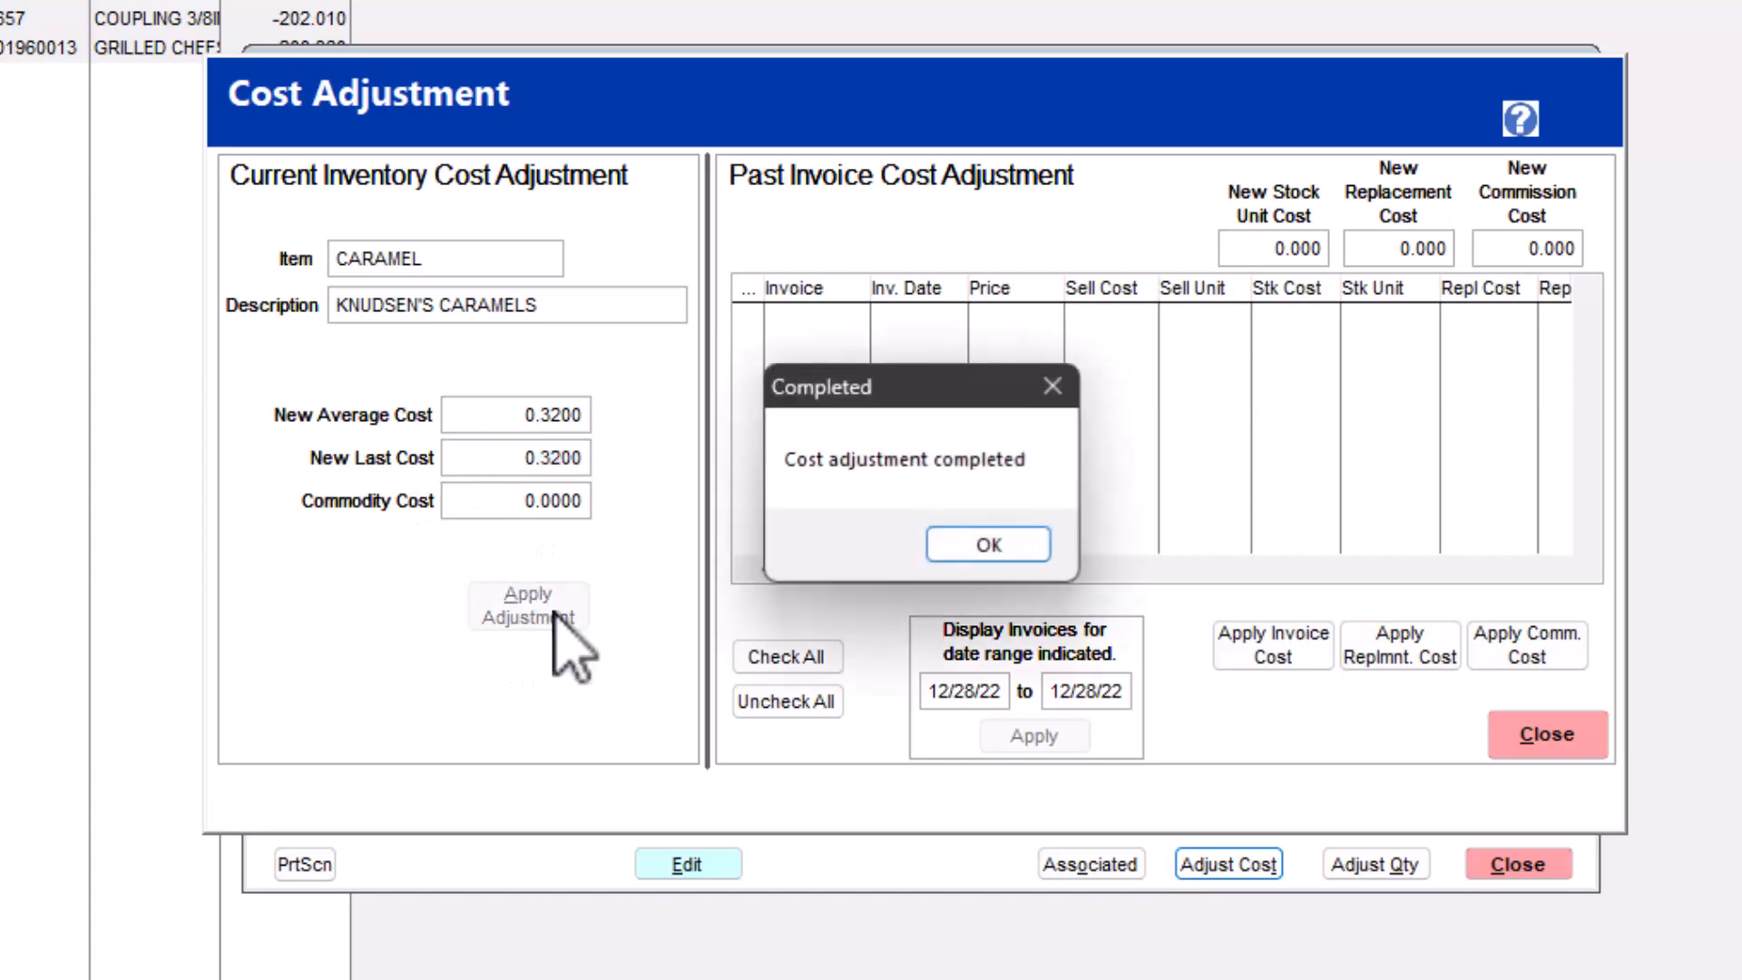
pyautogui.click(1027, 548)
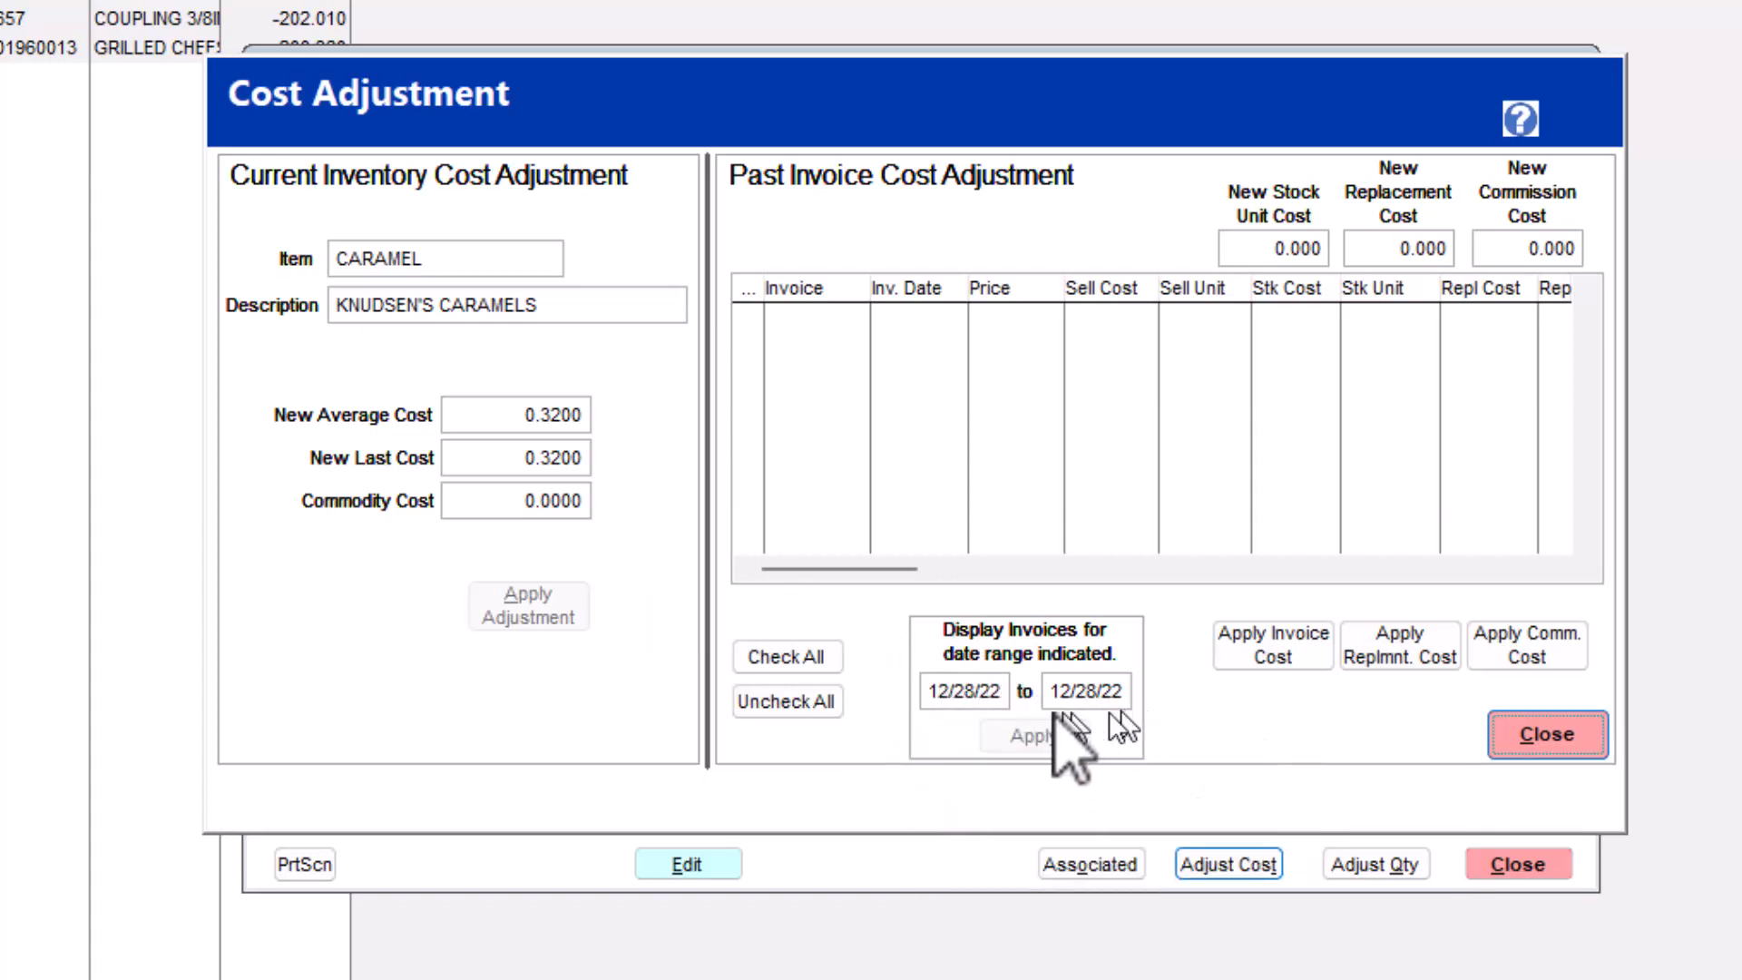
# - Display the CARAMEL item's past invoices dated from 01/01/22 to 12/28/22
pyautogui.click(946, 702)
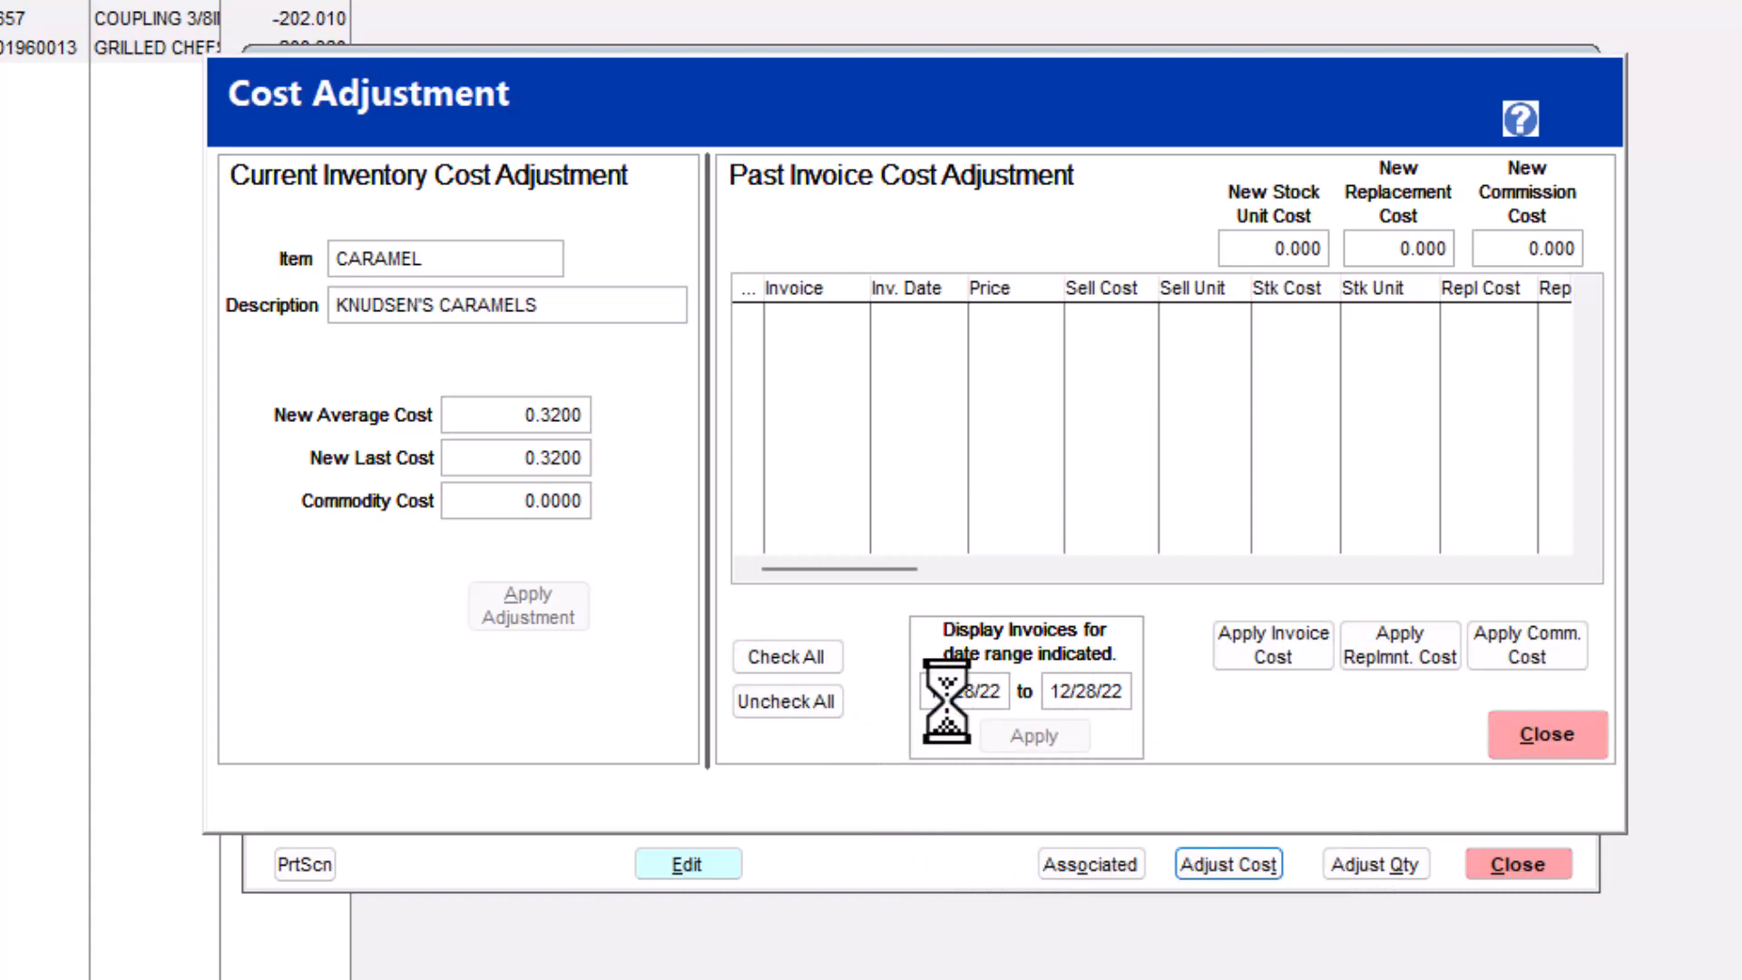
pyautogui.press('y')
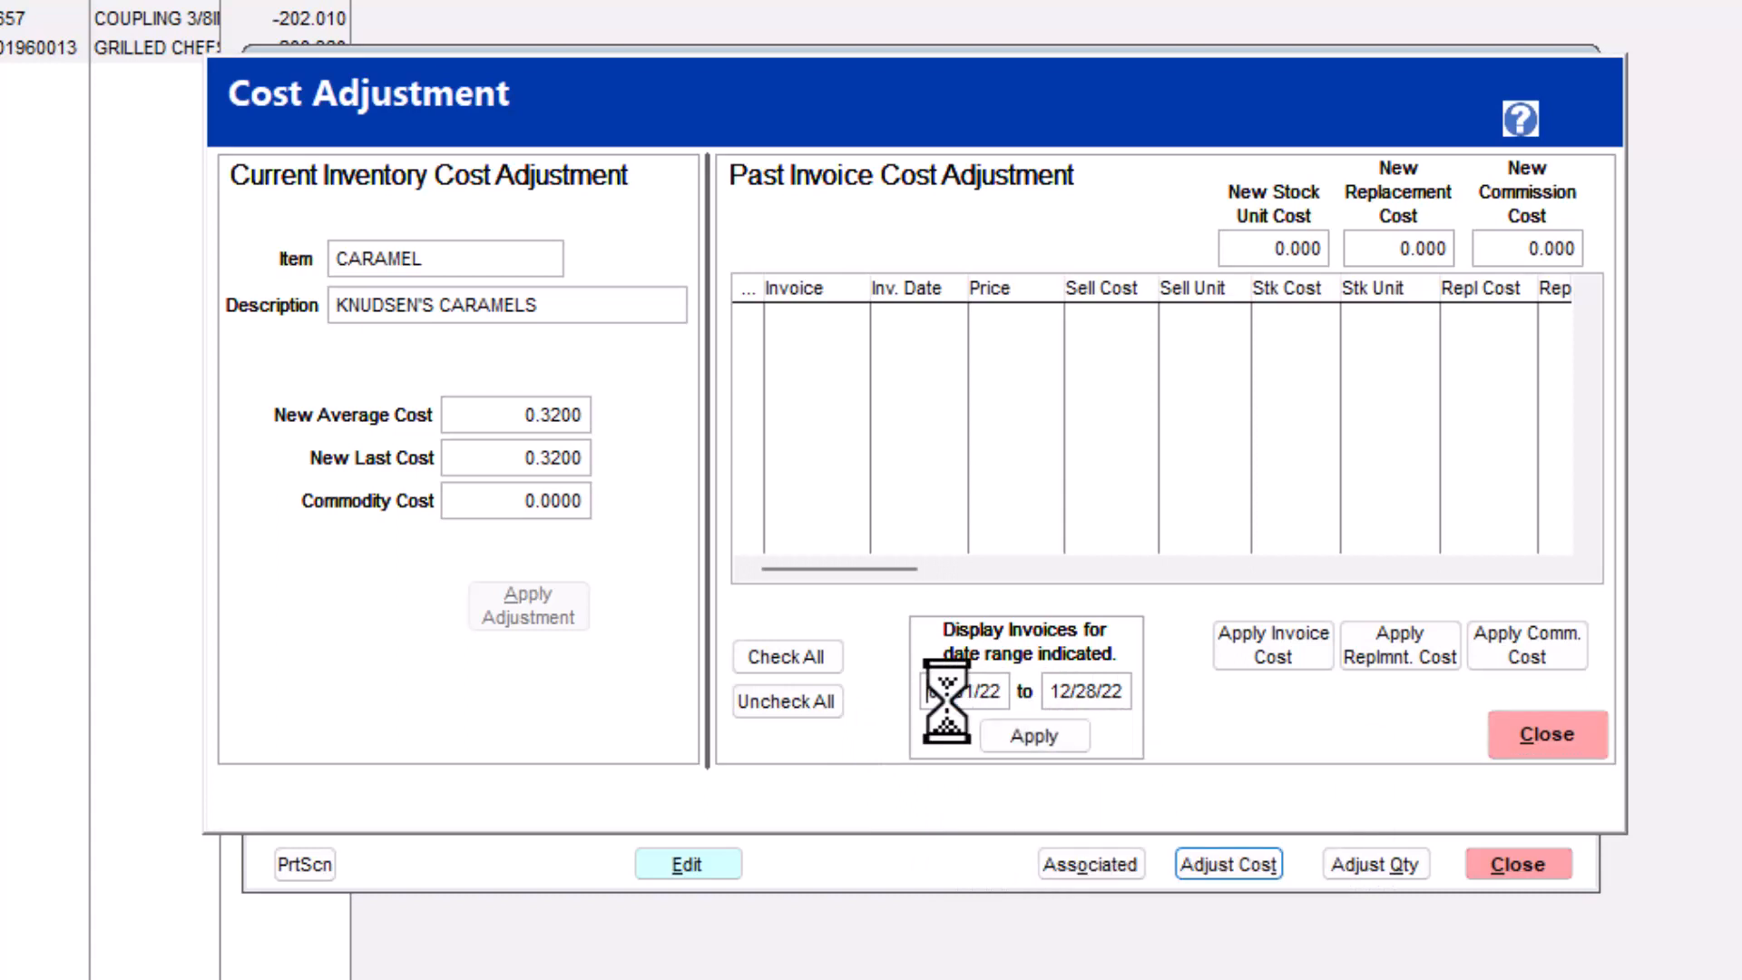
pyautogui.click(1039, 739)
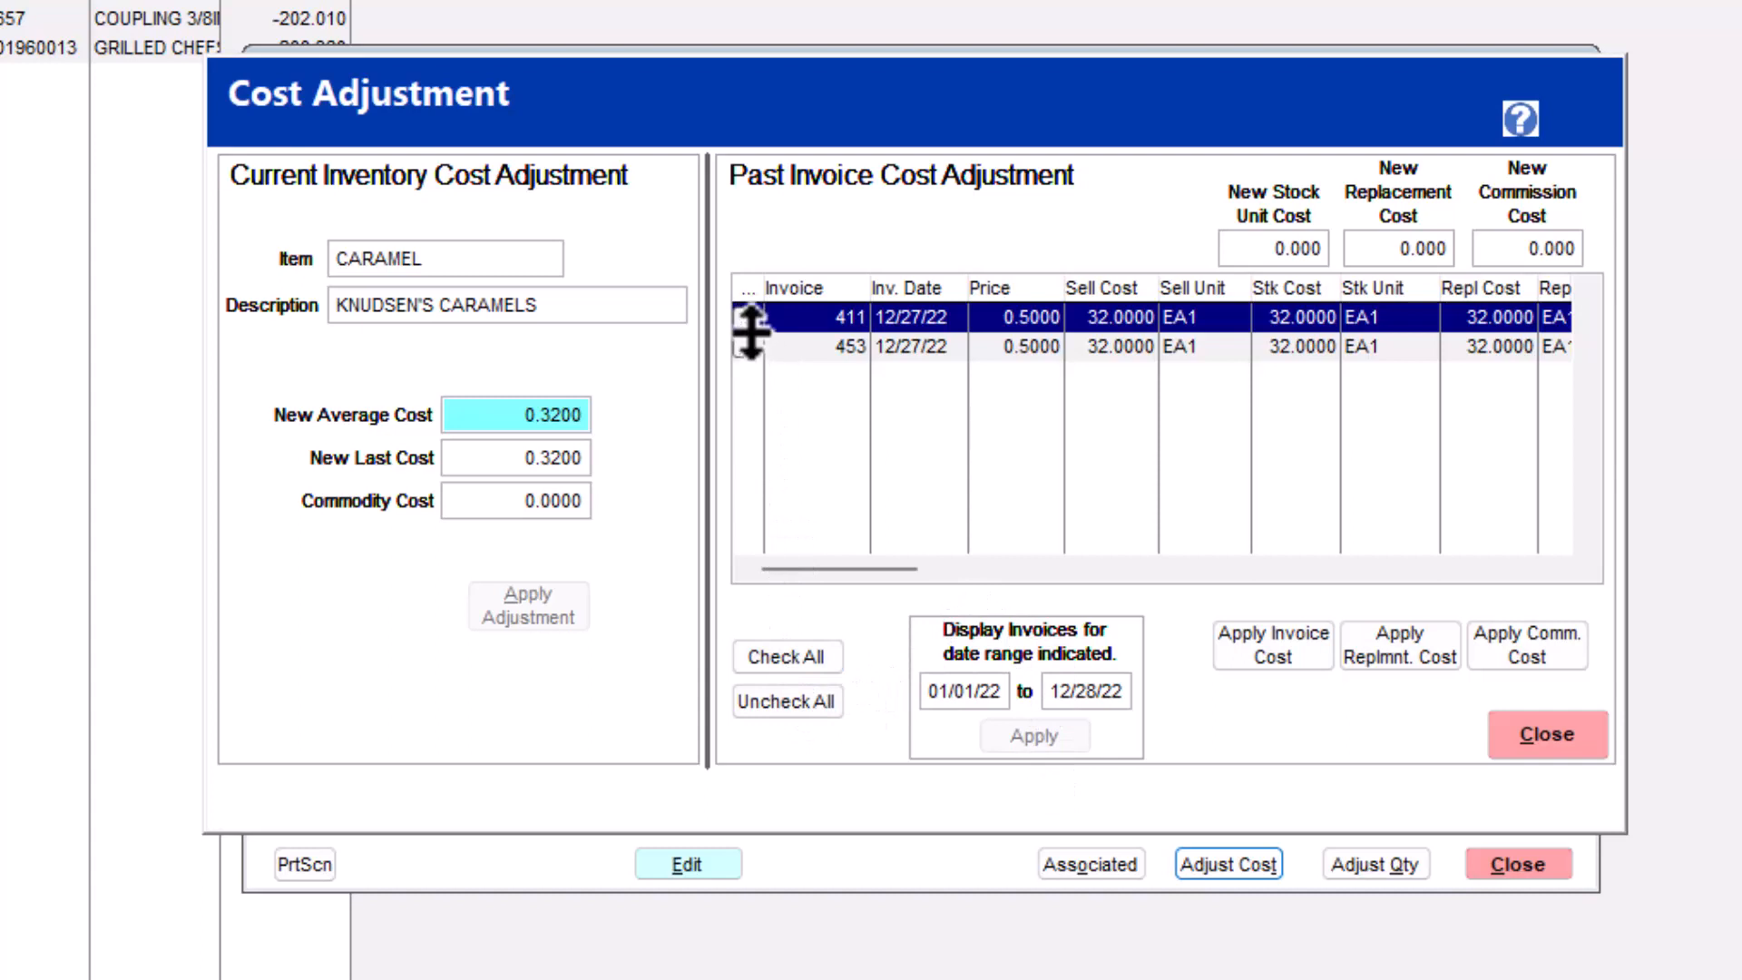
# - Apply a new stock unit cost of 0.32 to all listed CARAMEL invoices, confirming the invoice cost update with YES
pyautogui.click(774, 663)
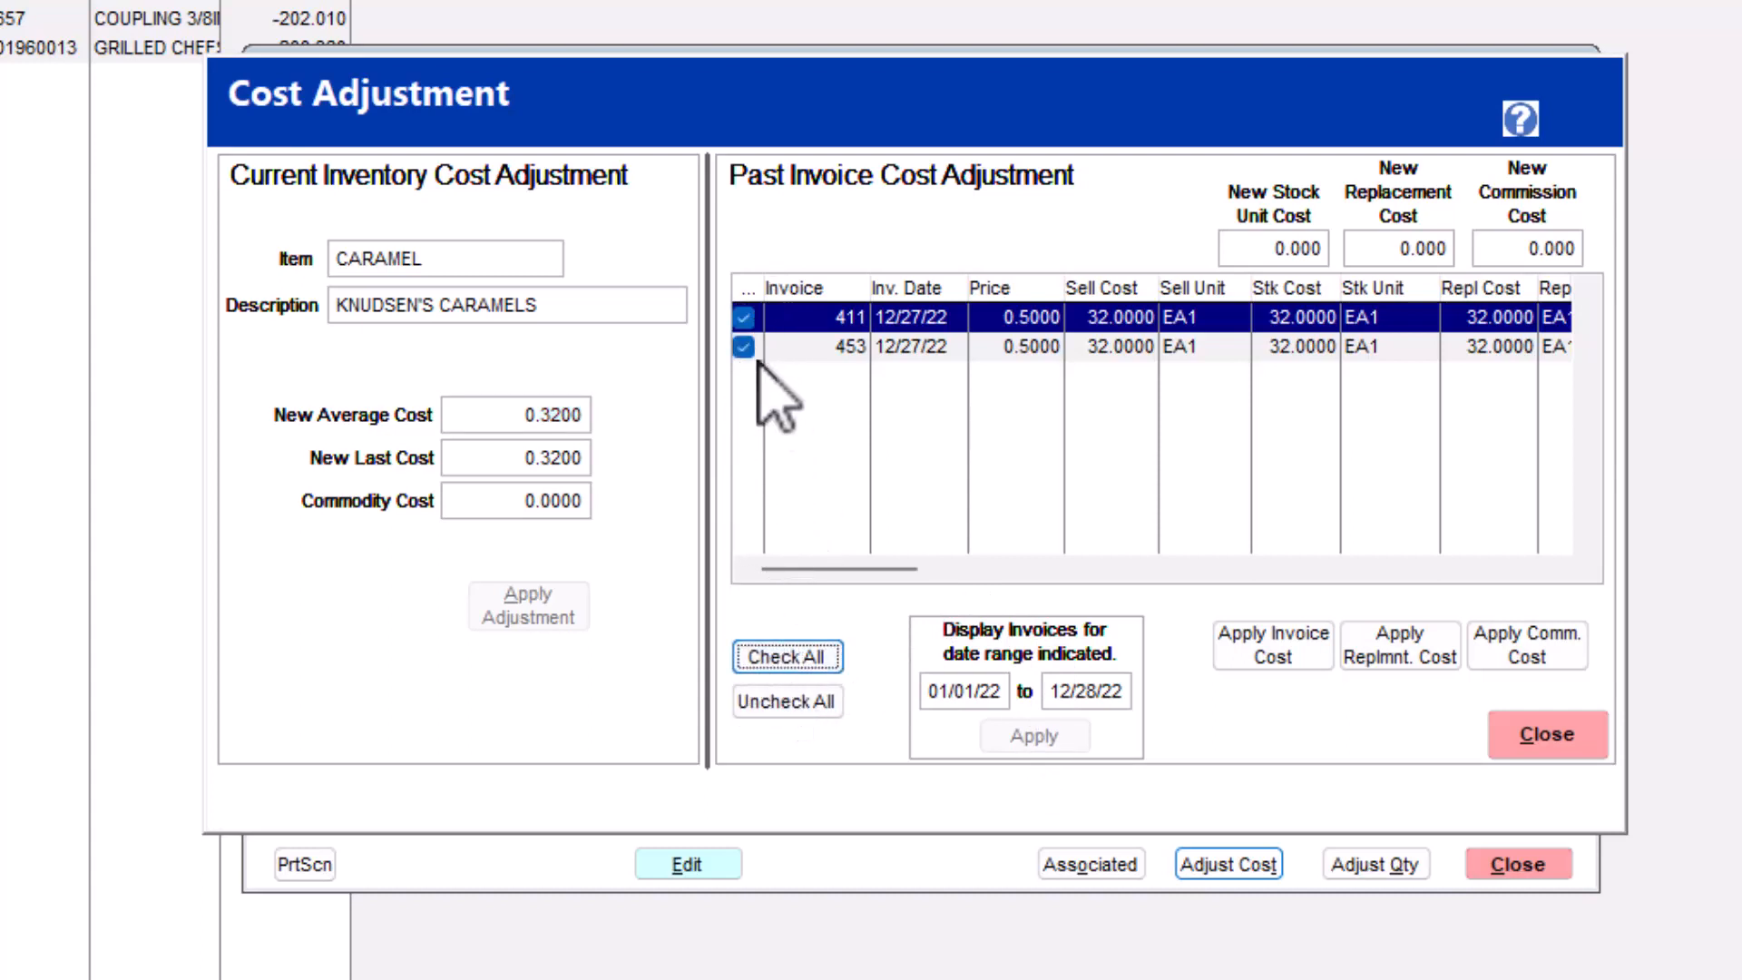
pyautogui.click(1263, 247)
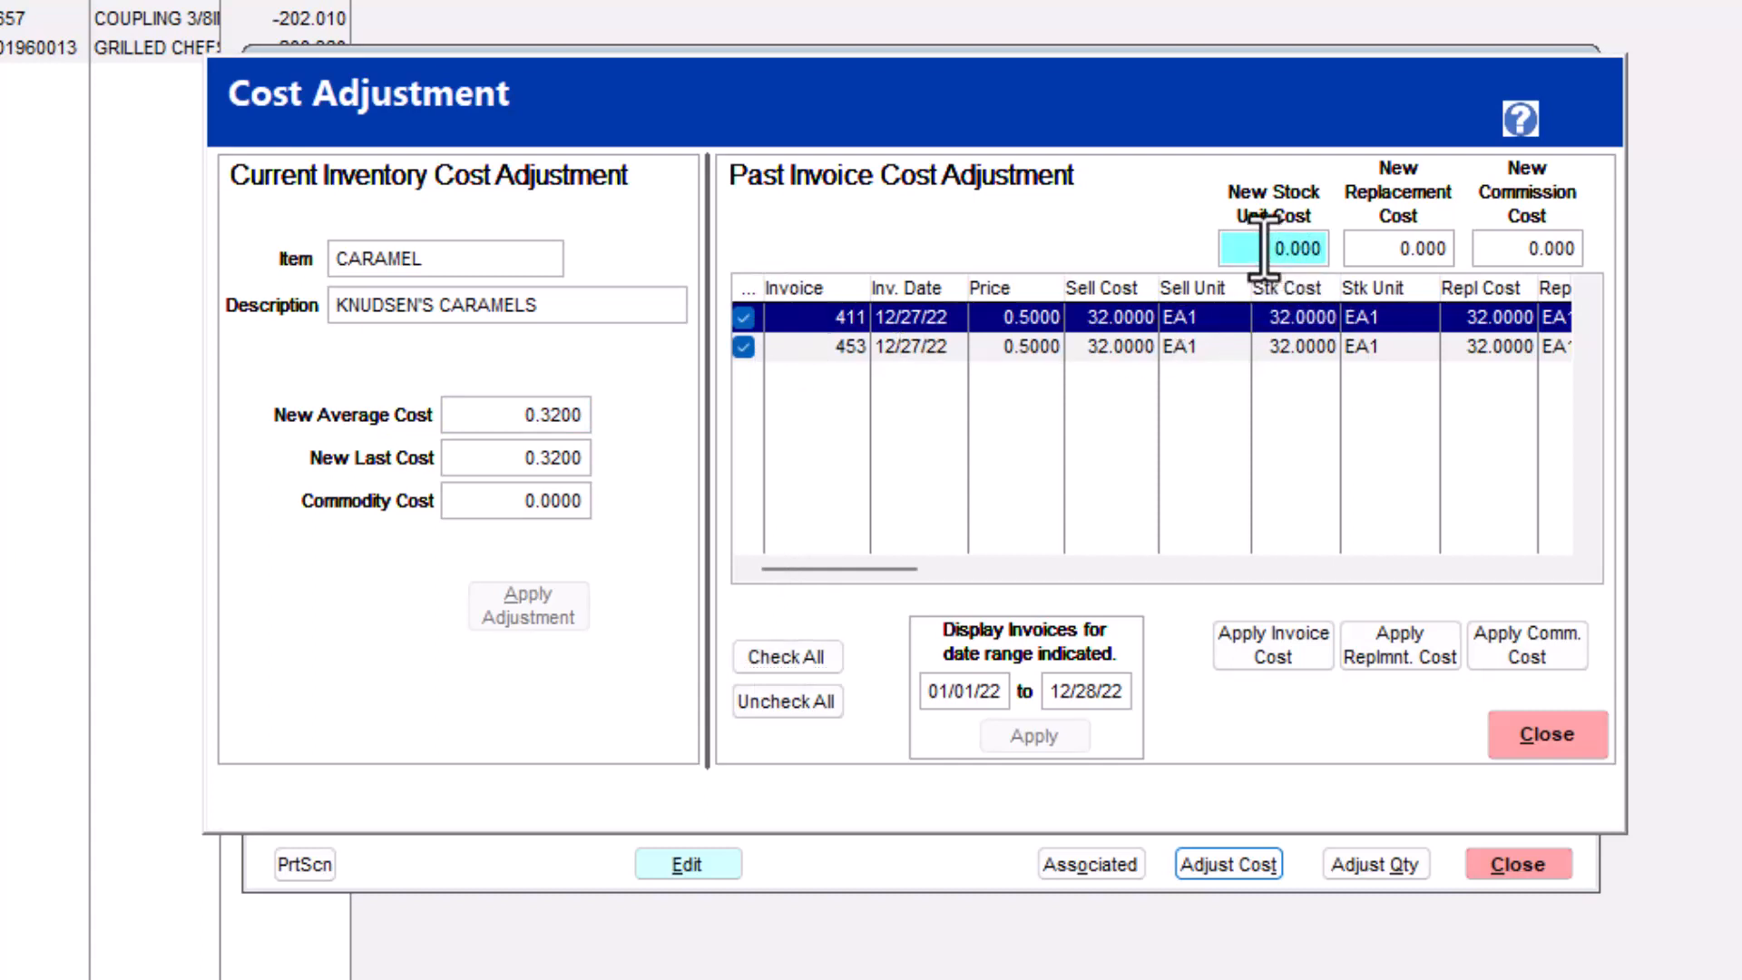
pyautogui.write('.32')
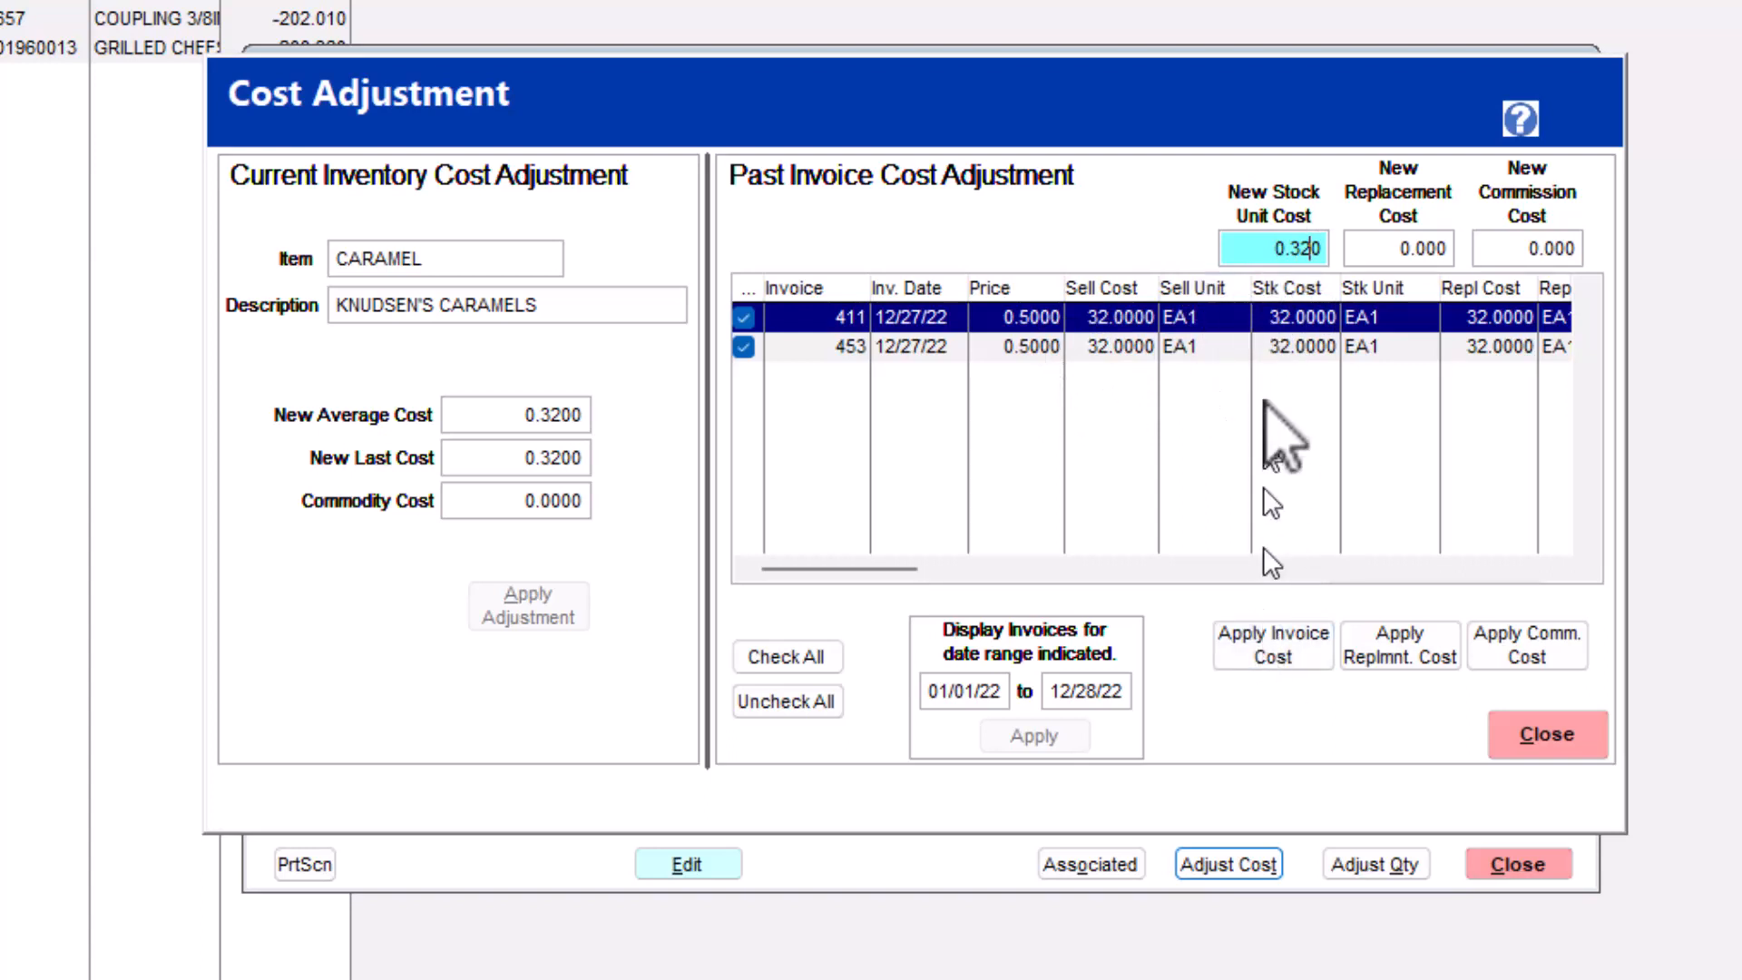
pyautogui.click(1274, 660)
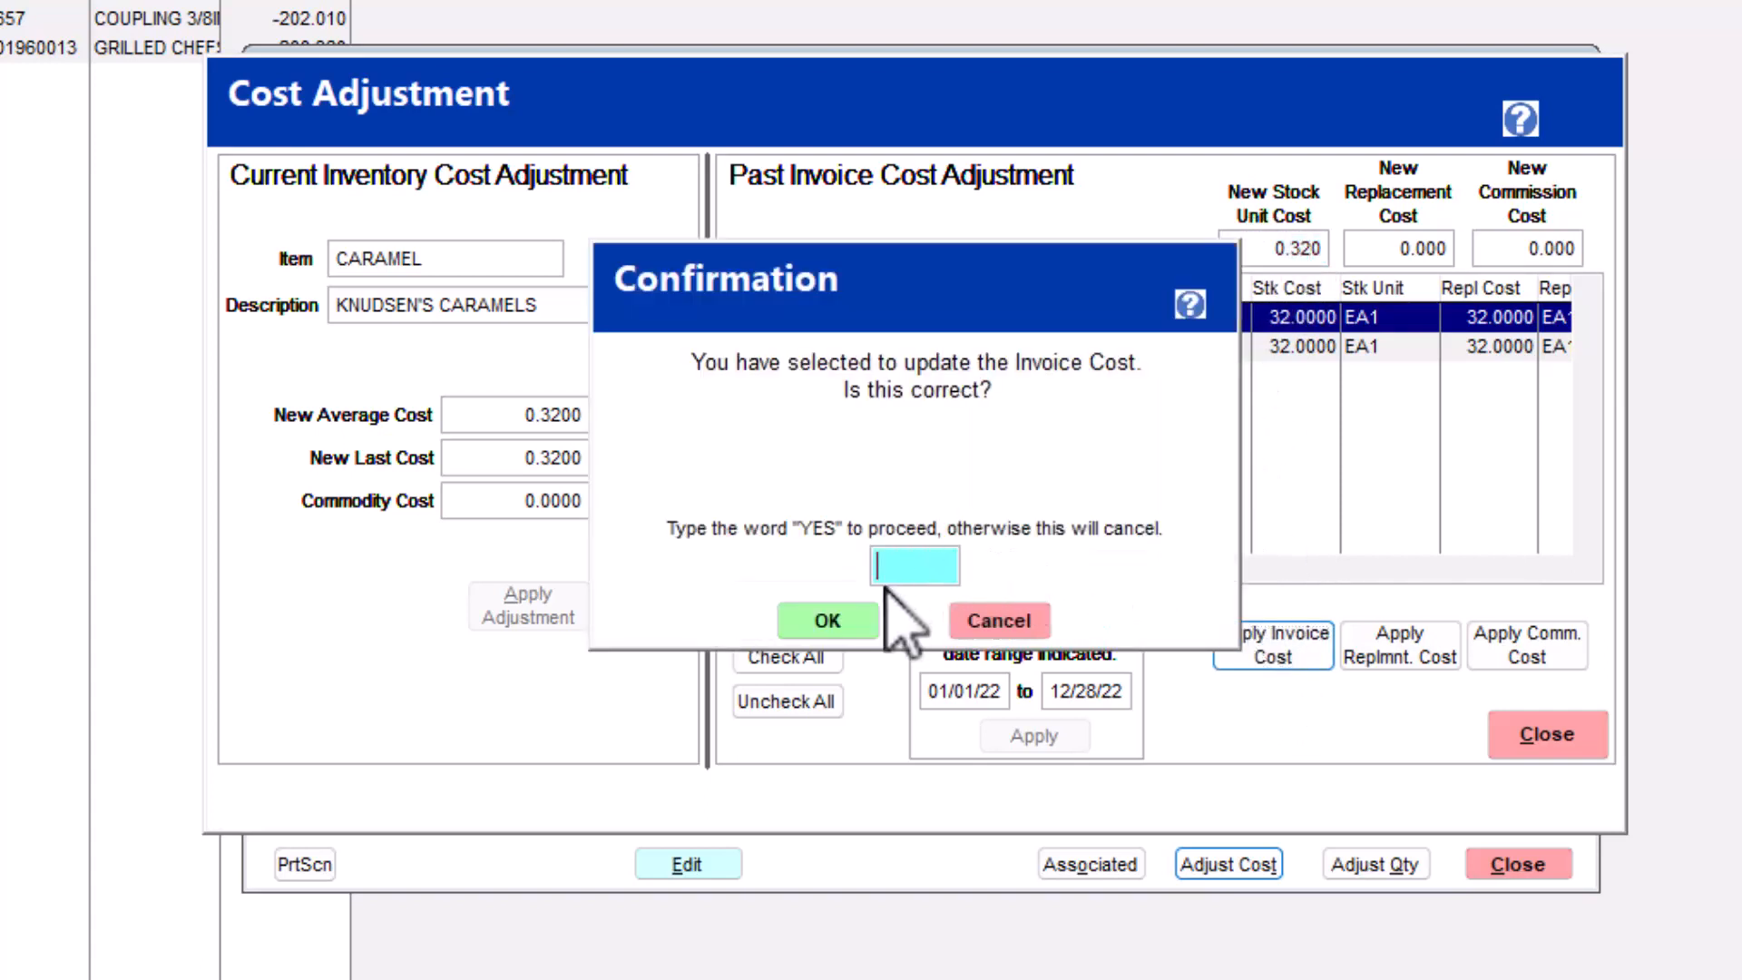
pyautogui.write('YES')
pyautogui.moveTo(952, 304); pyautogui.dragTo(916, 445)
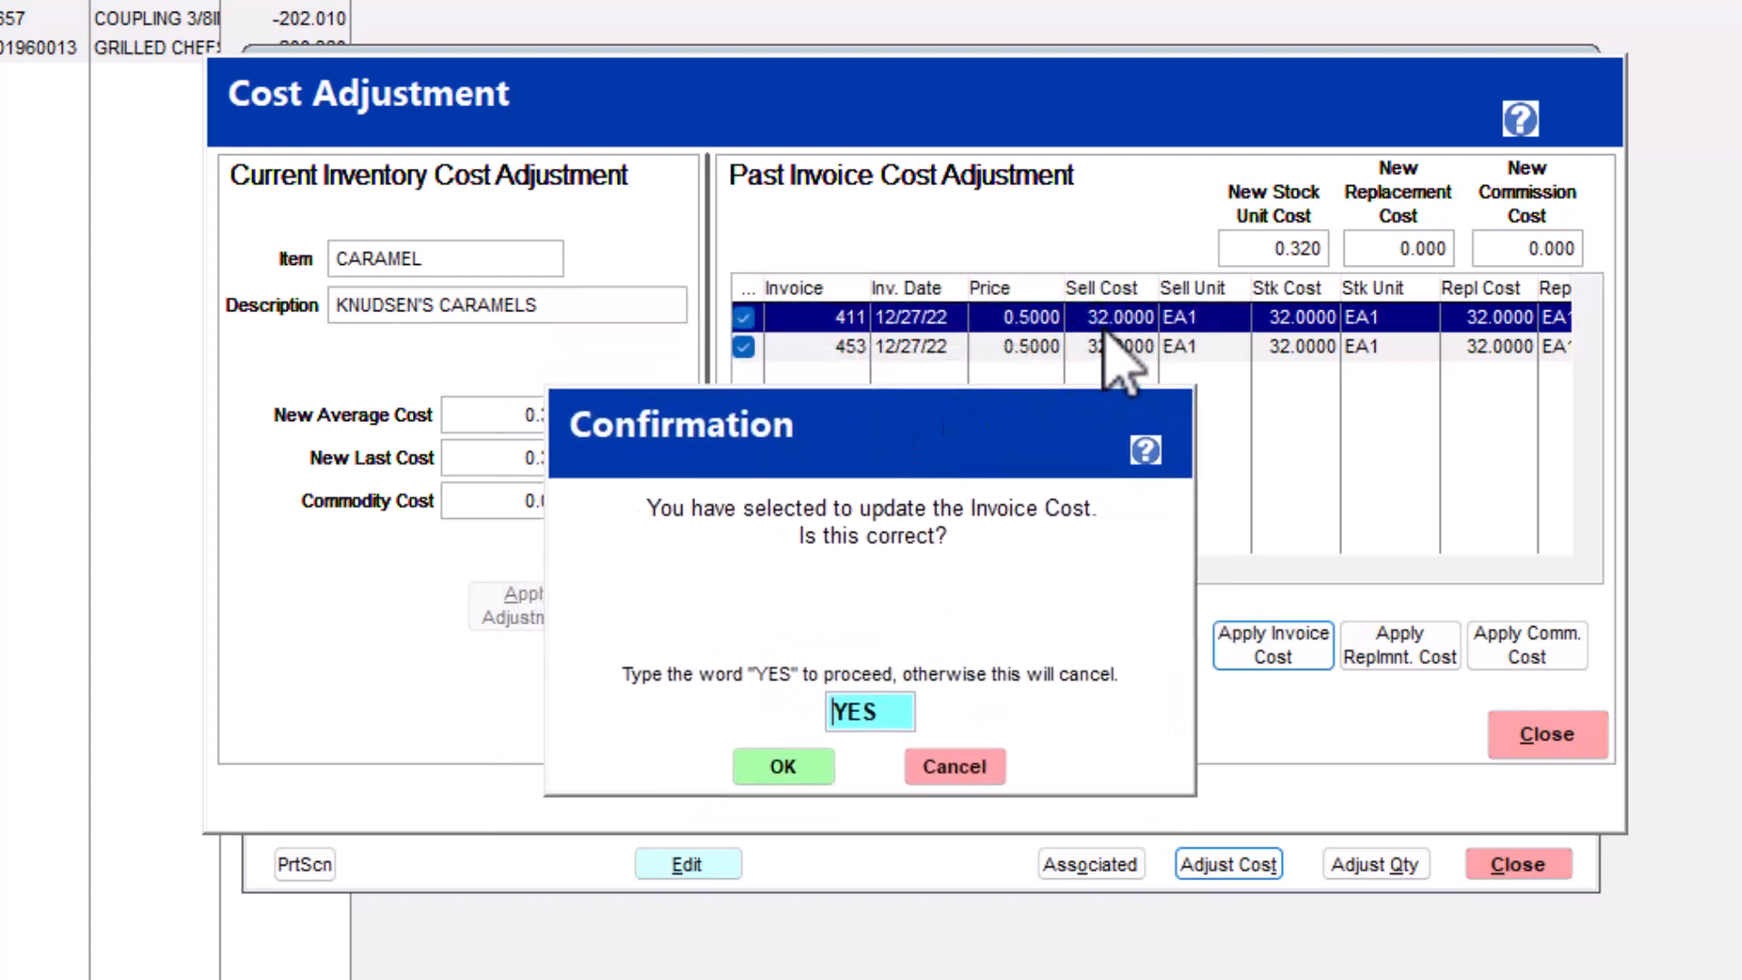
pyautogui.click(772, 766)
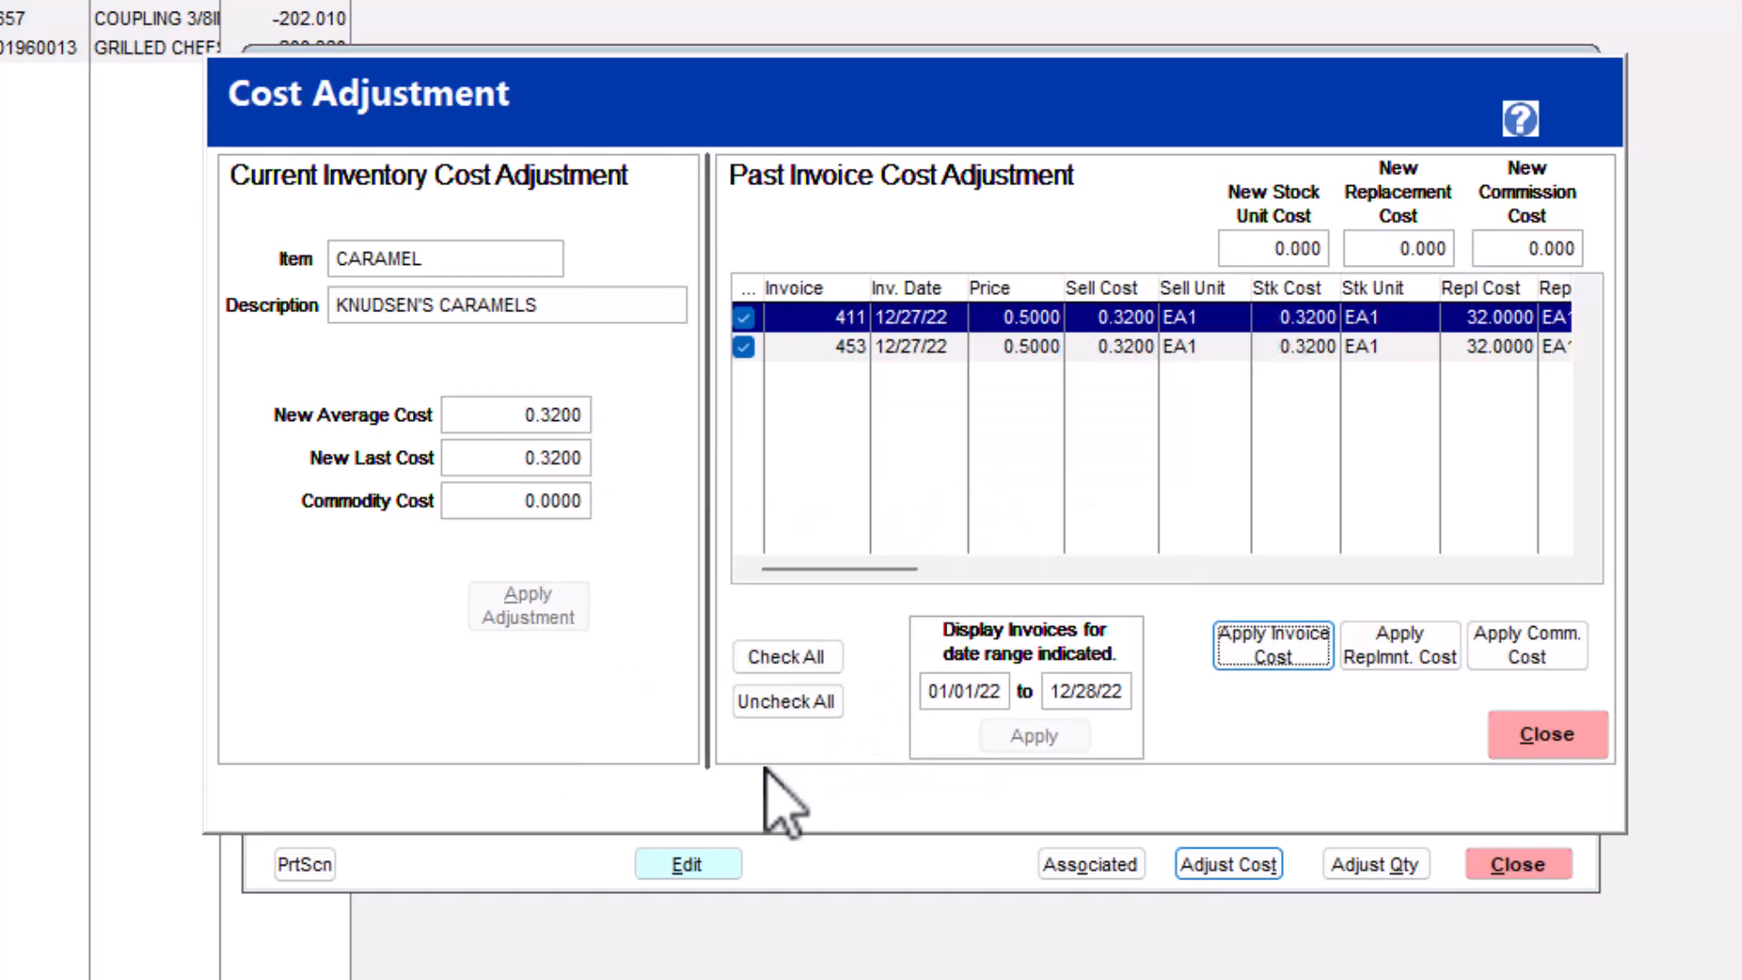
# - Close the cost adjustment, put the CARAMEL item into edit mode to refresh its costs, save it and close the record
pyautogui.click(1547, 734)
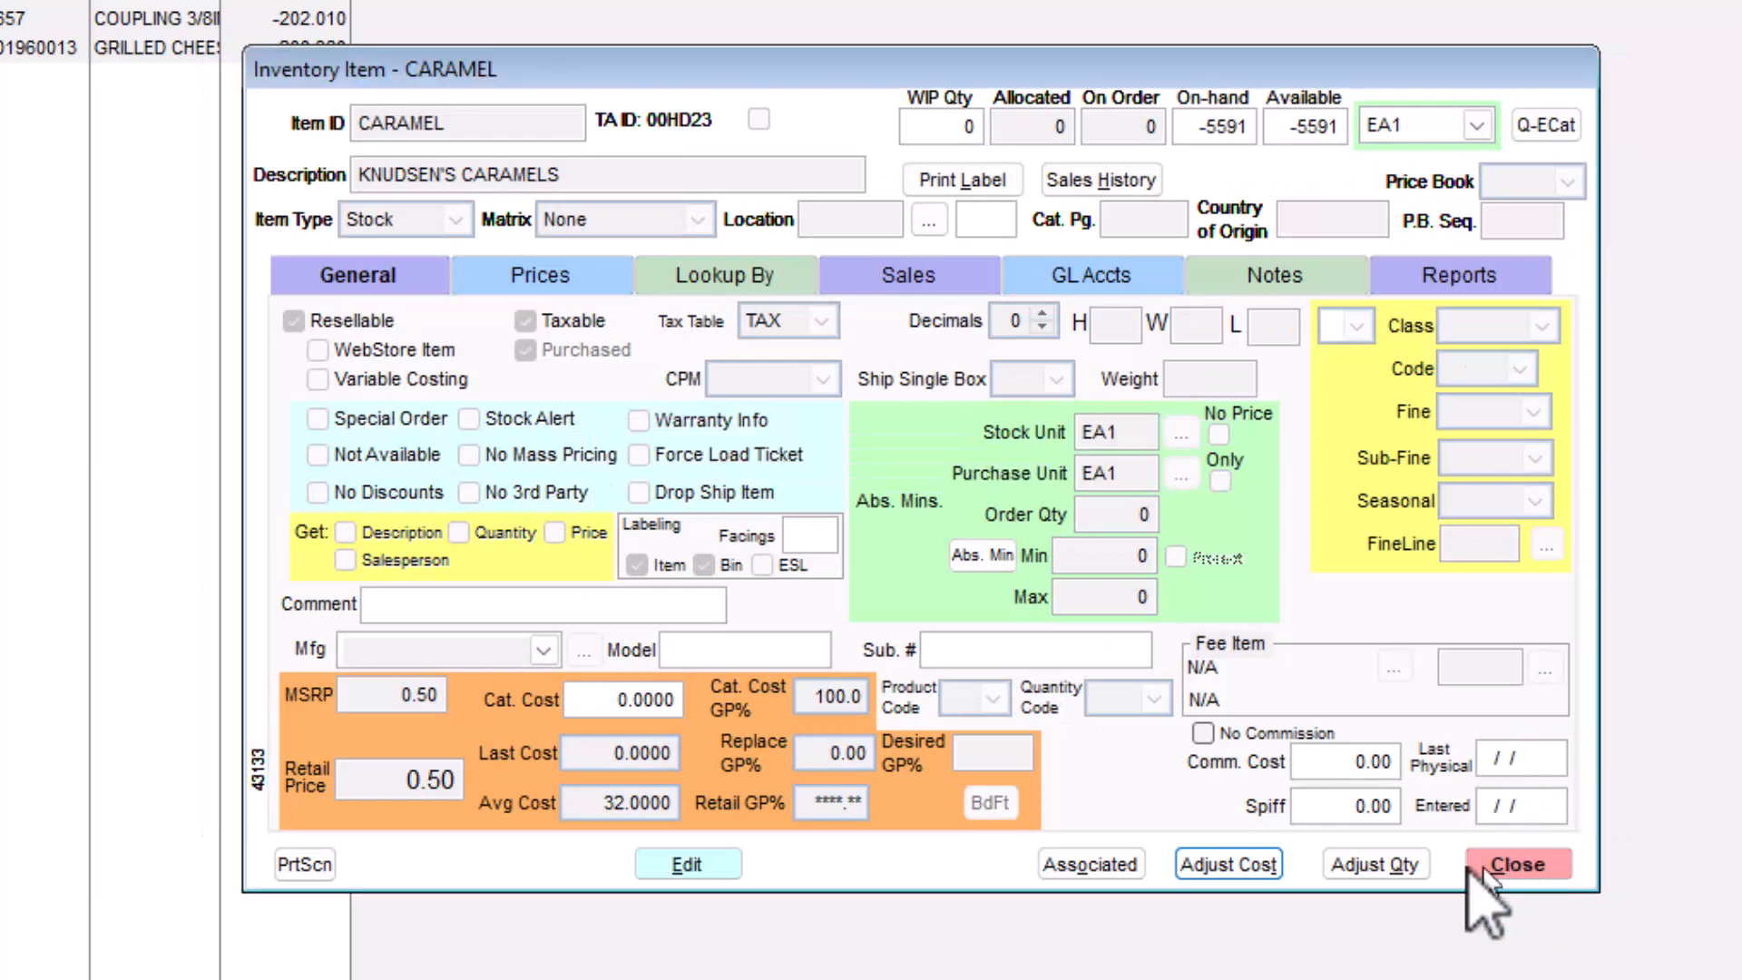
pyautogui.click(687, 864)
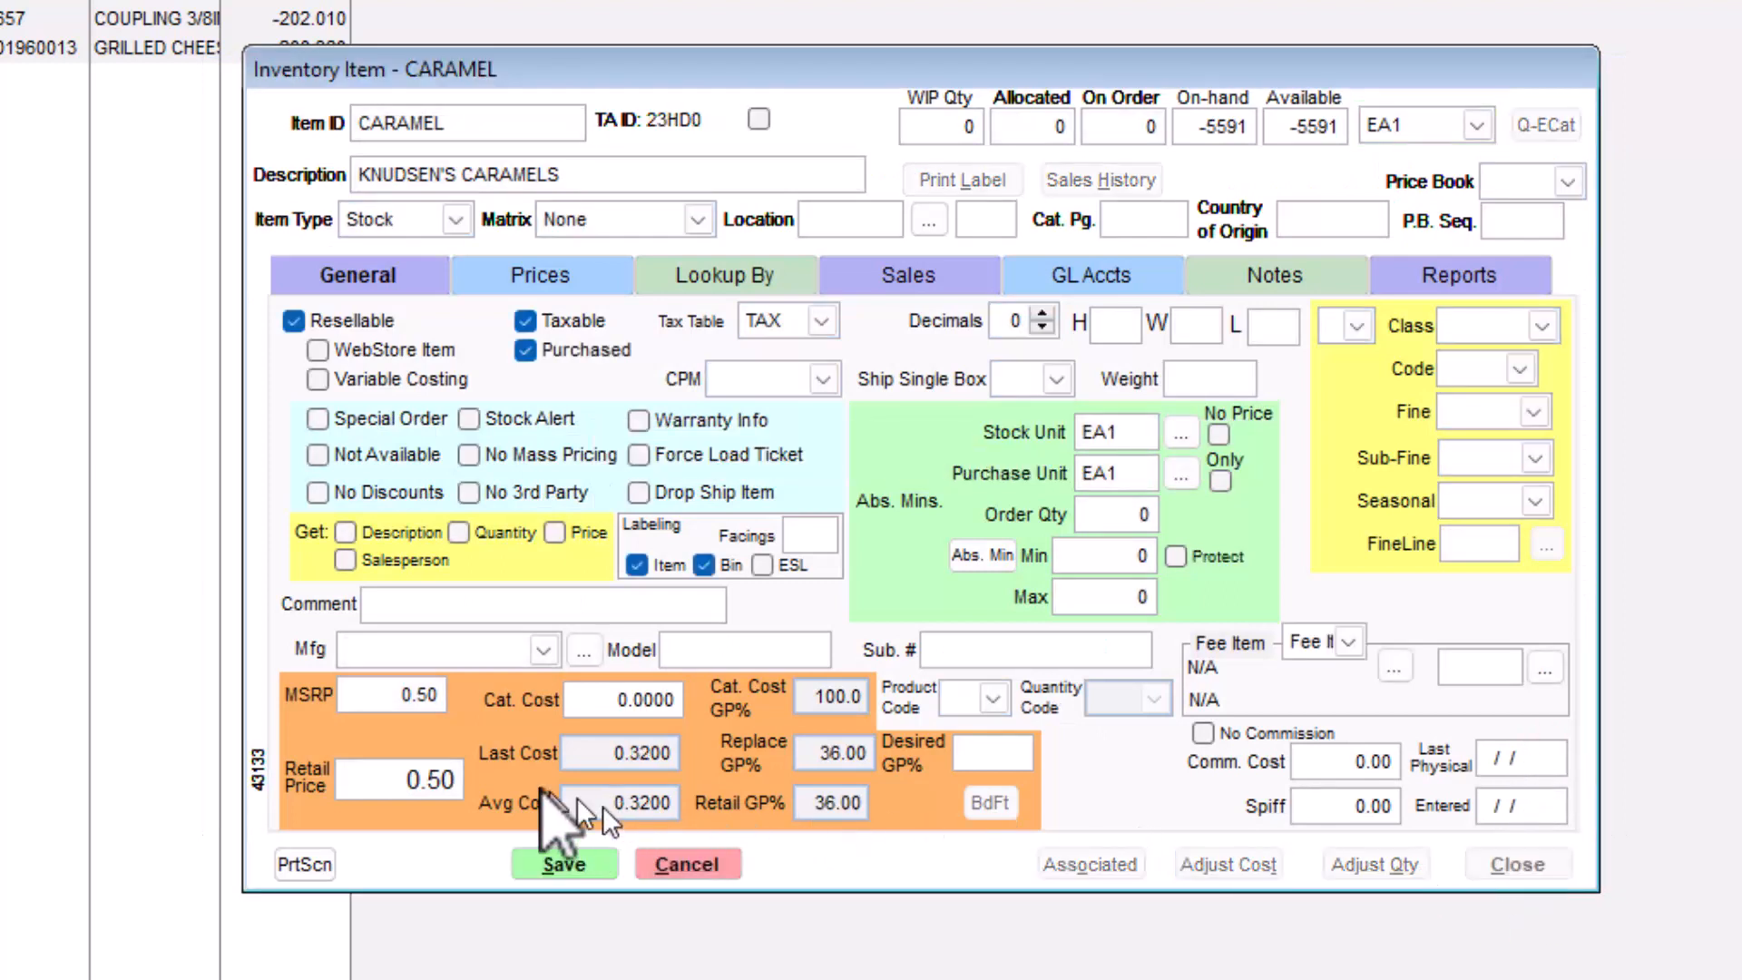
pyautogui.click(596, 873)
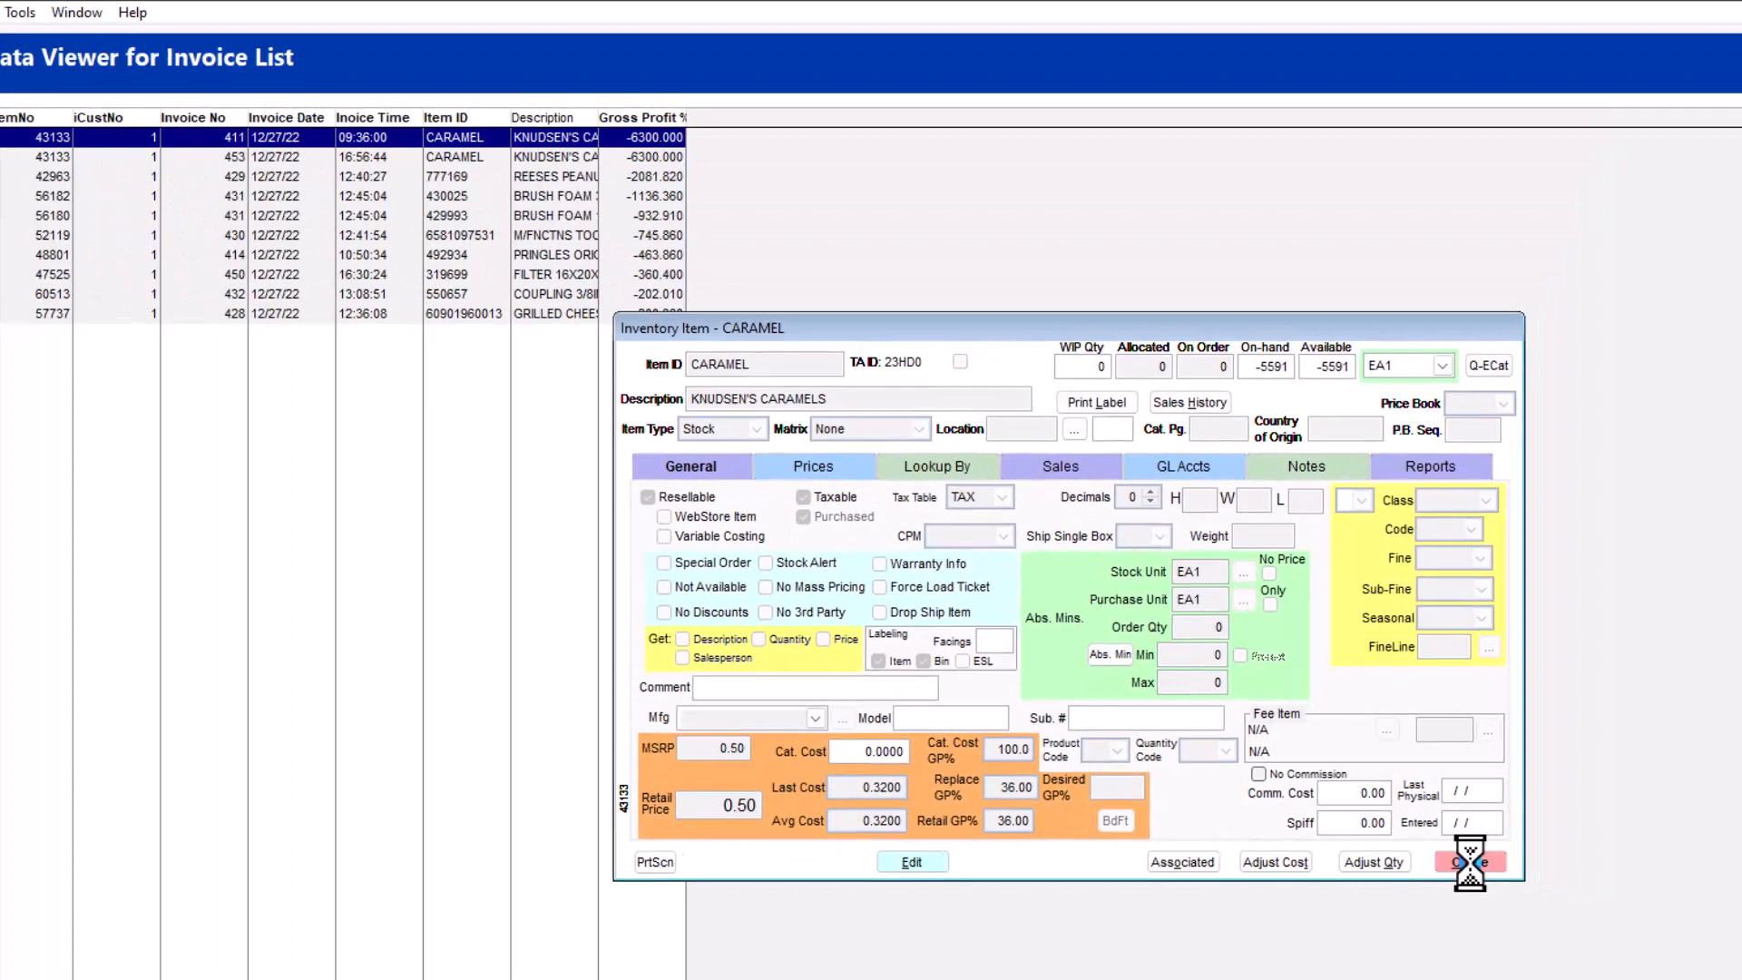
pyautogui.click(1470, 862)
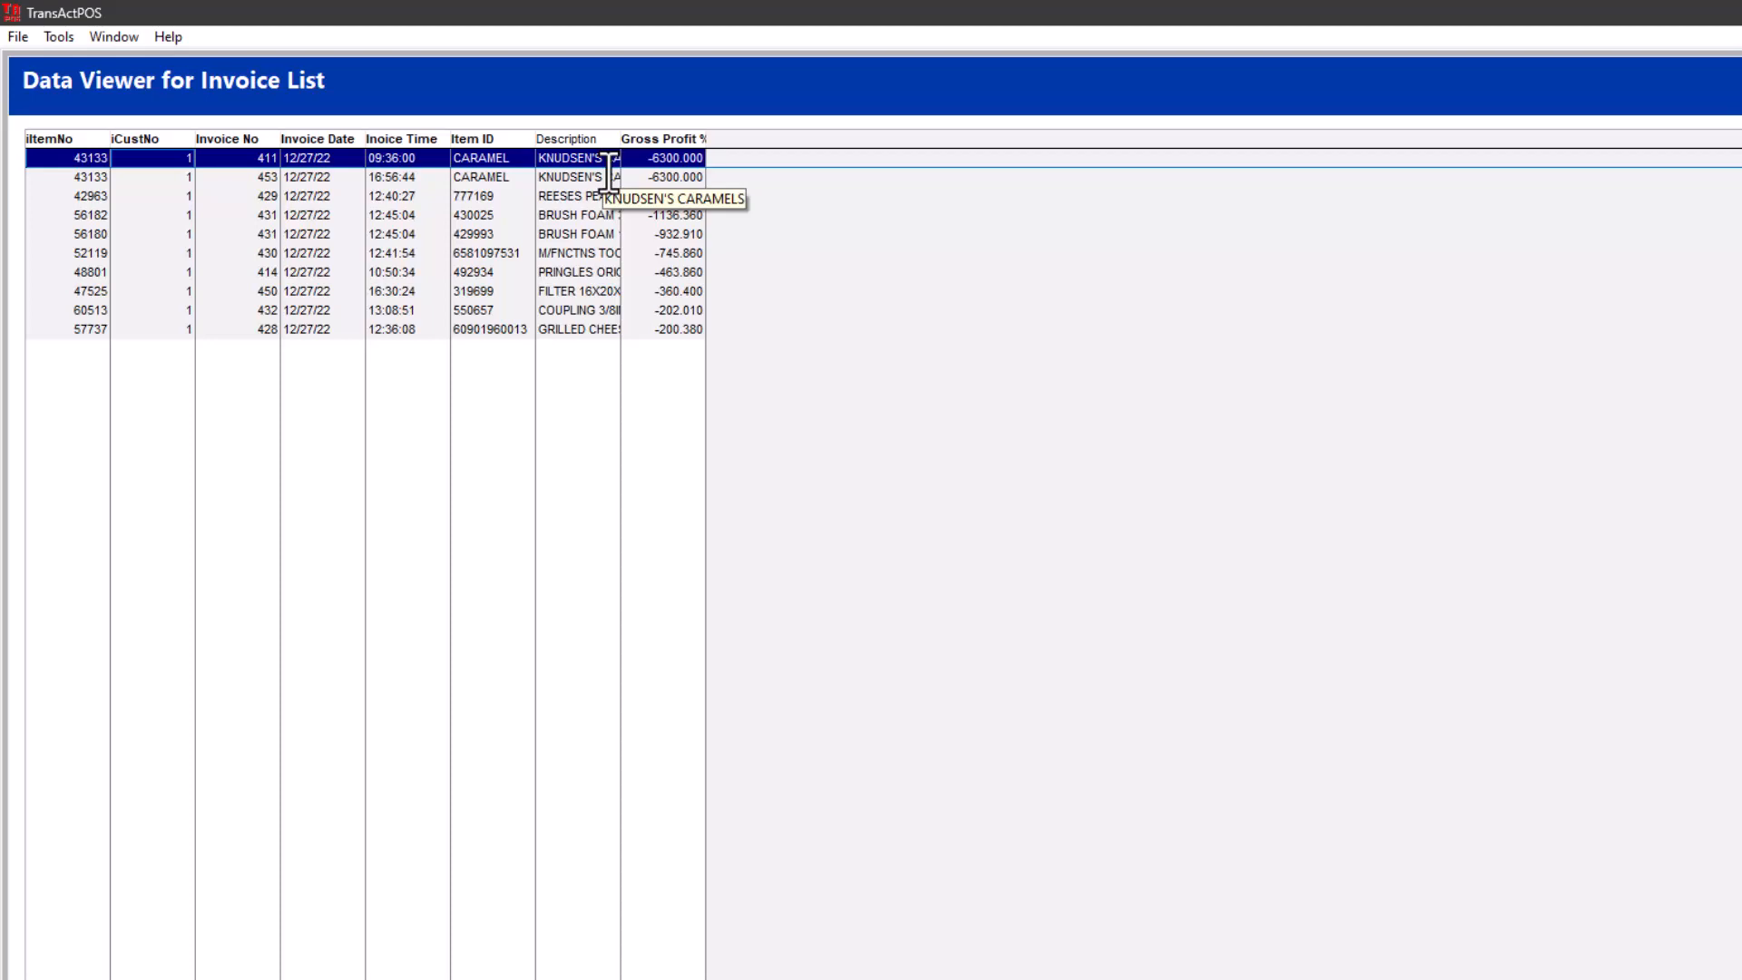
# - Open the inventory item record for the Reeses peanut butter tree, item 777169, from the filtered invoice list
pyautogui.click(297, 196)
pyautogui.doubleClick(299, 196)
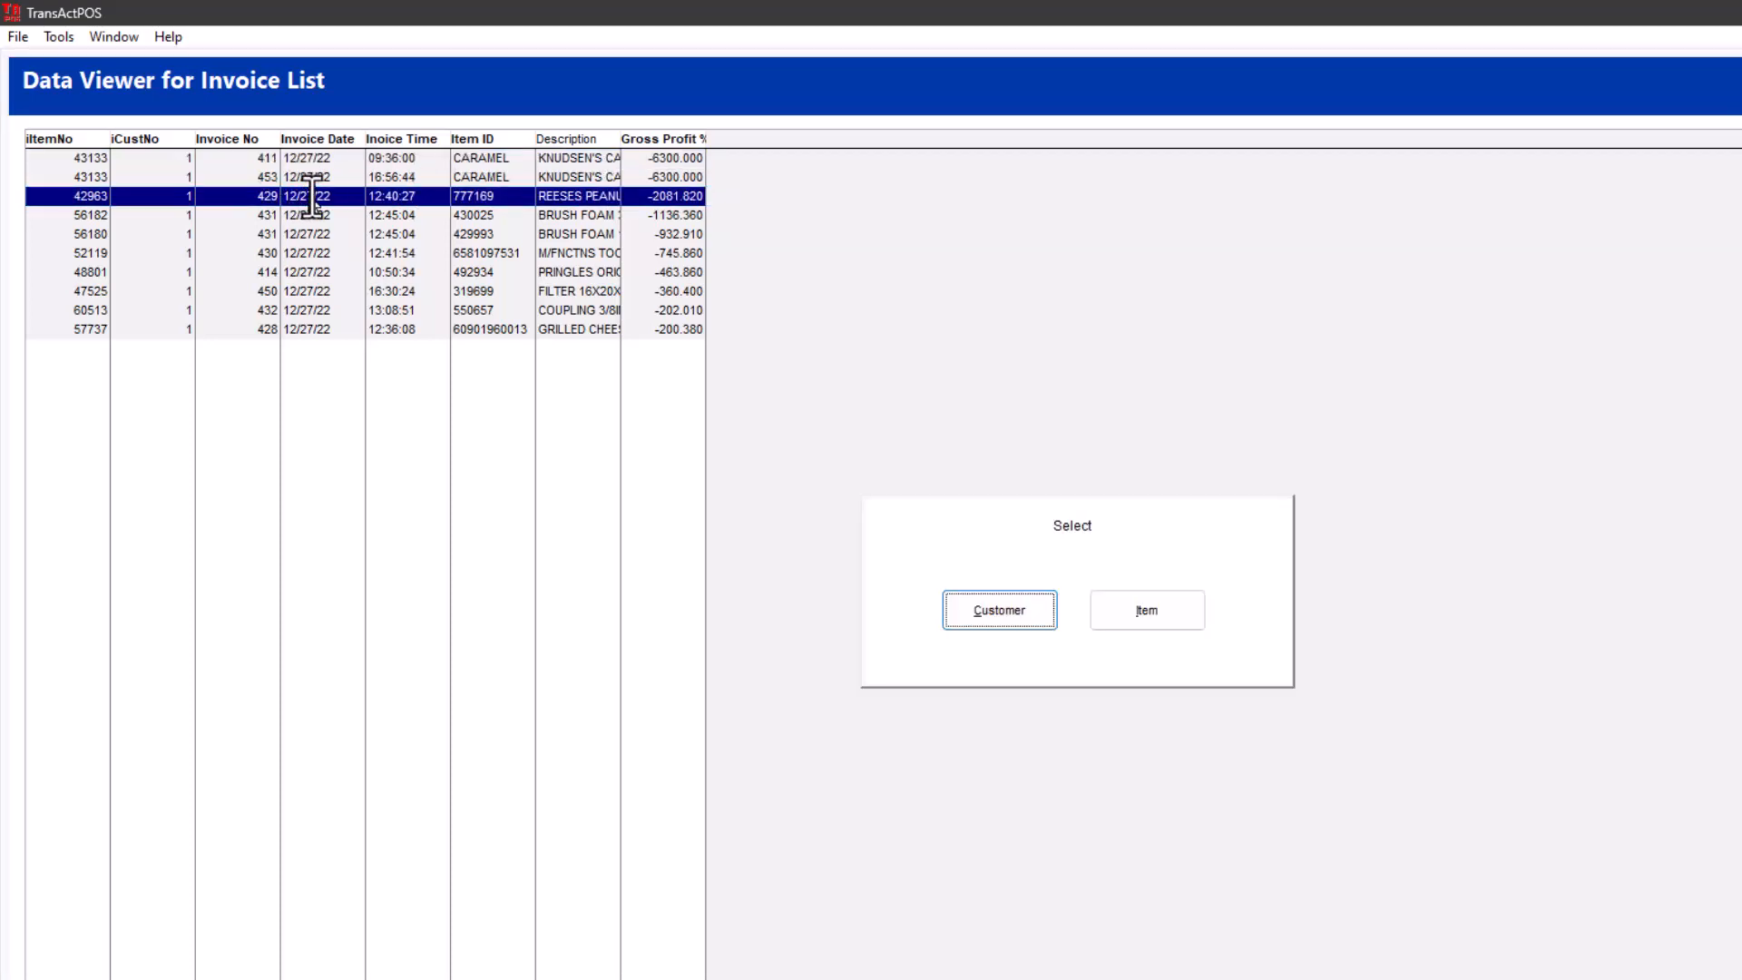
pyautogui.click(1159, 608)
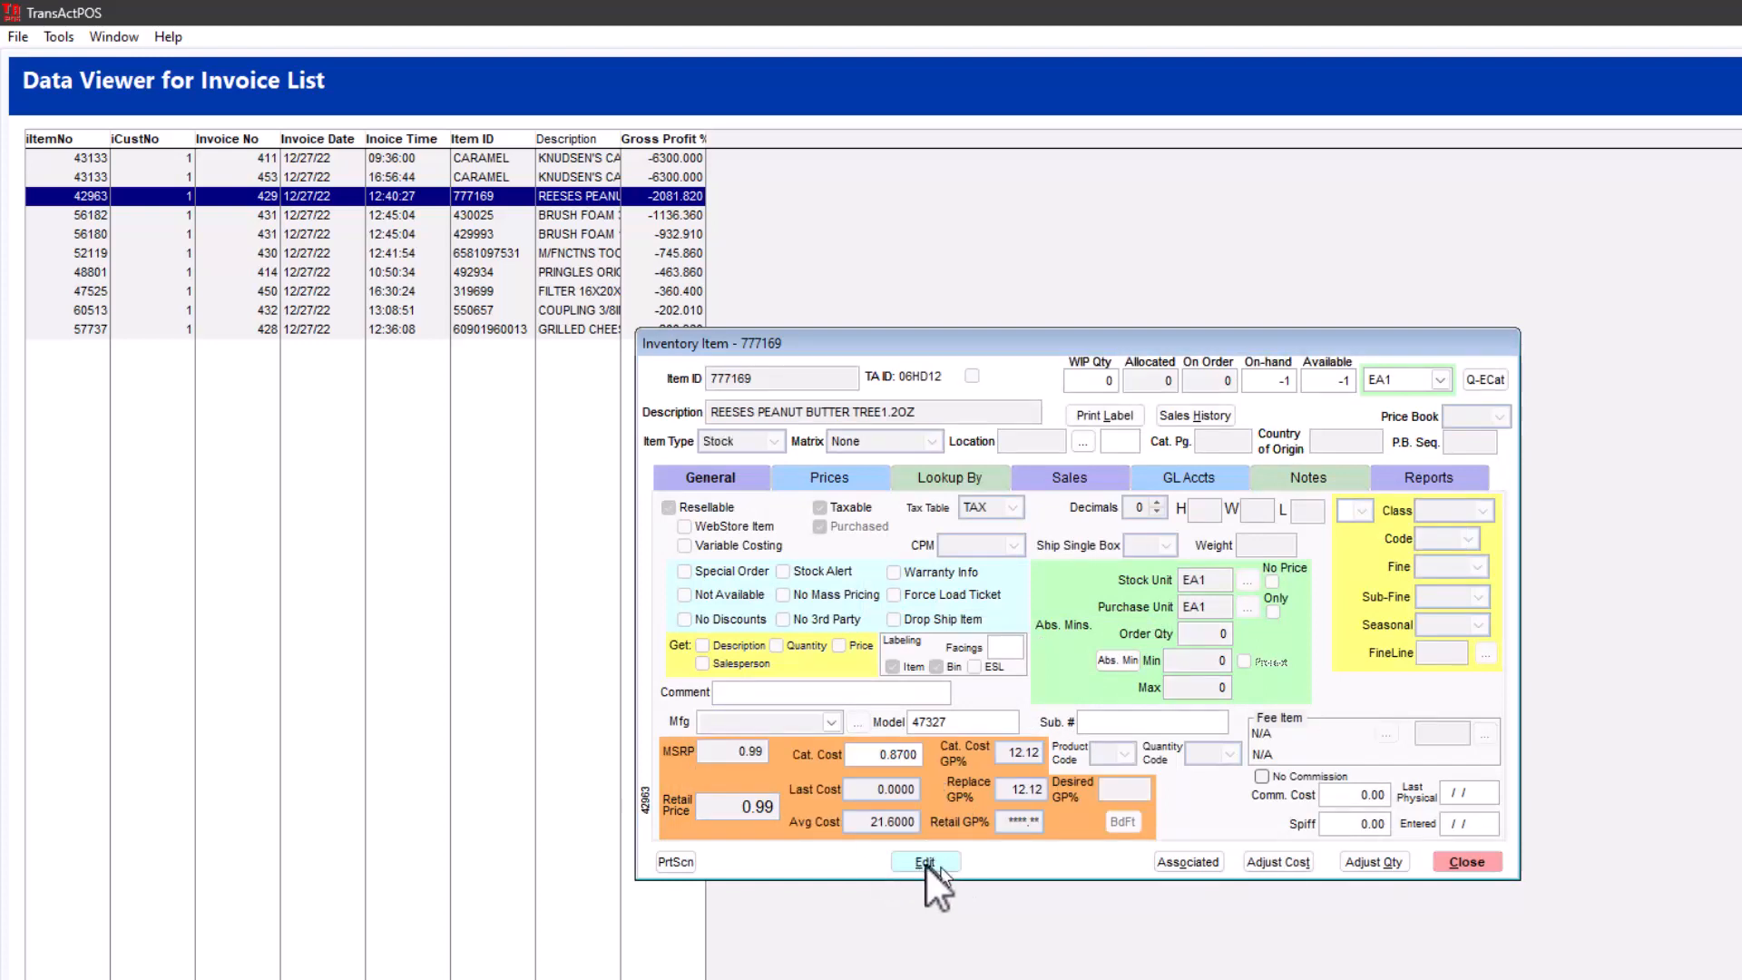
# - Adjust item 777169's current inventory cost, setting both the new average cost and new last cost to 0.45
pyautogui.click(1284, 863)
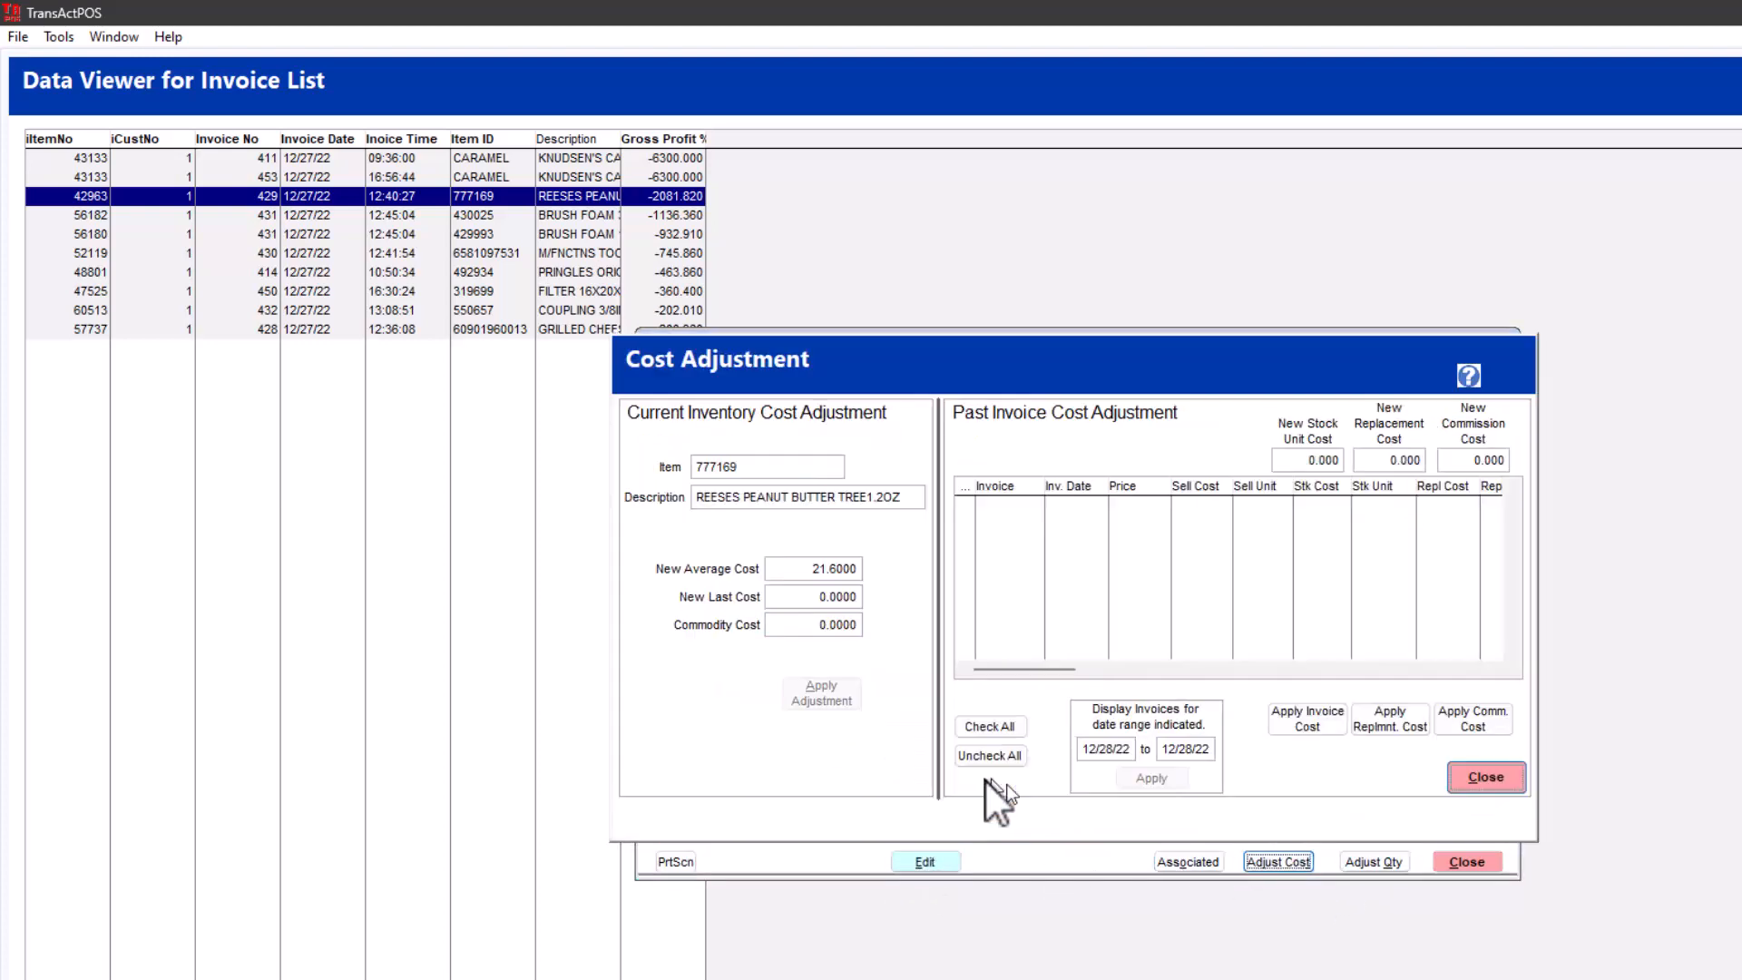
pyautogui.click(796, 572)
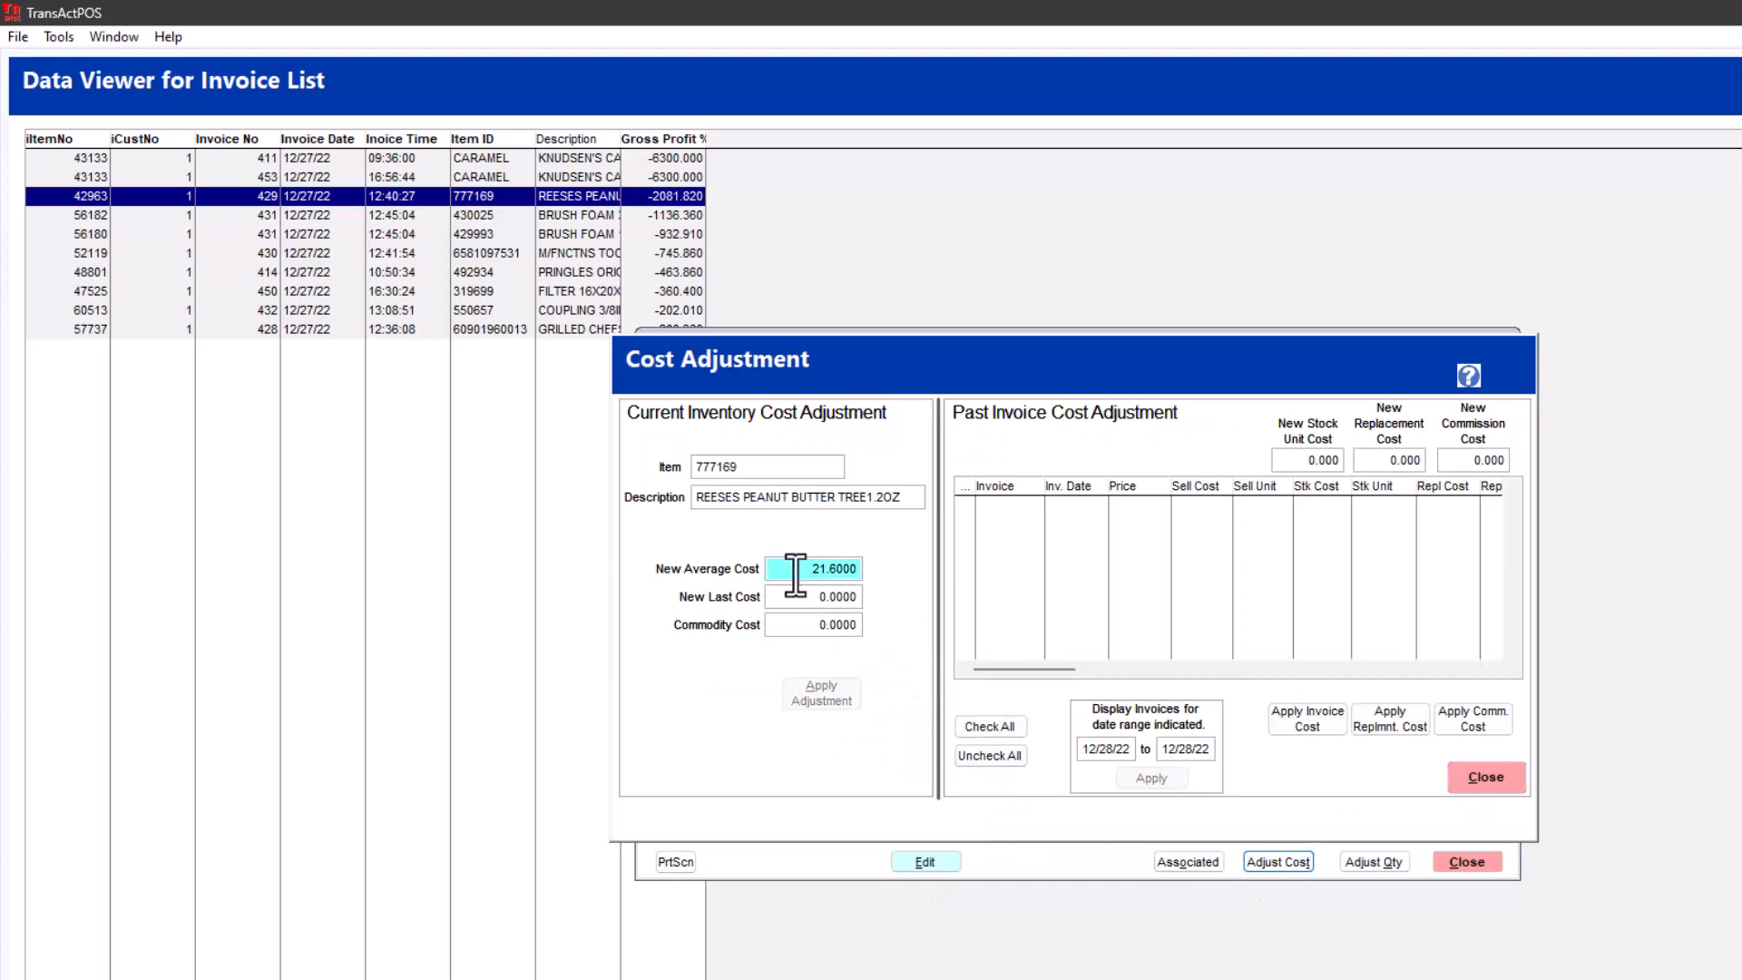
pyautogui.write('.45')
pyautogui.press('Tab')
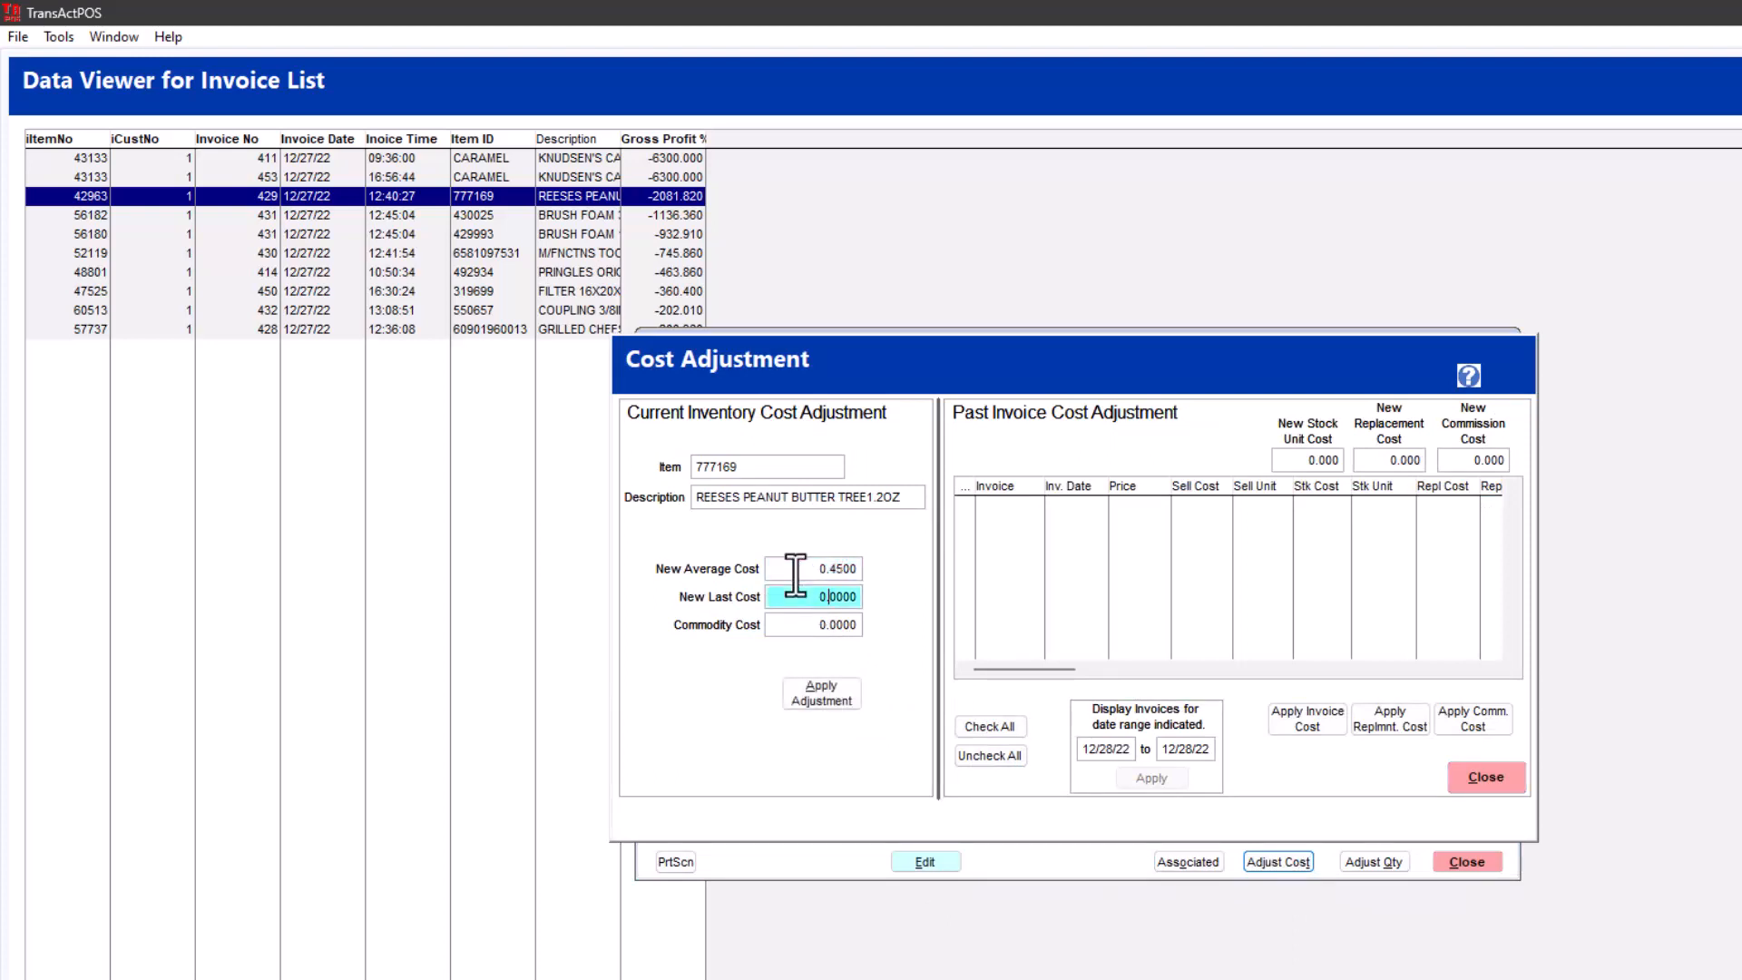
pyautogui.write('.45')
pyautogui.press('Tab')
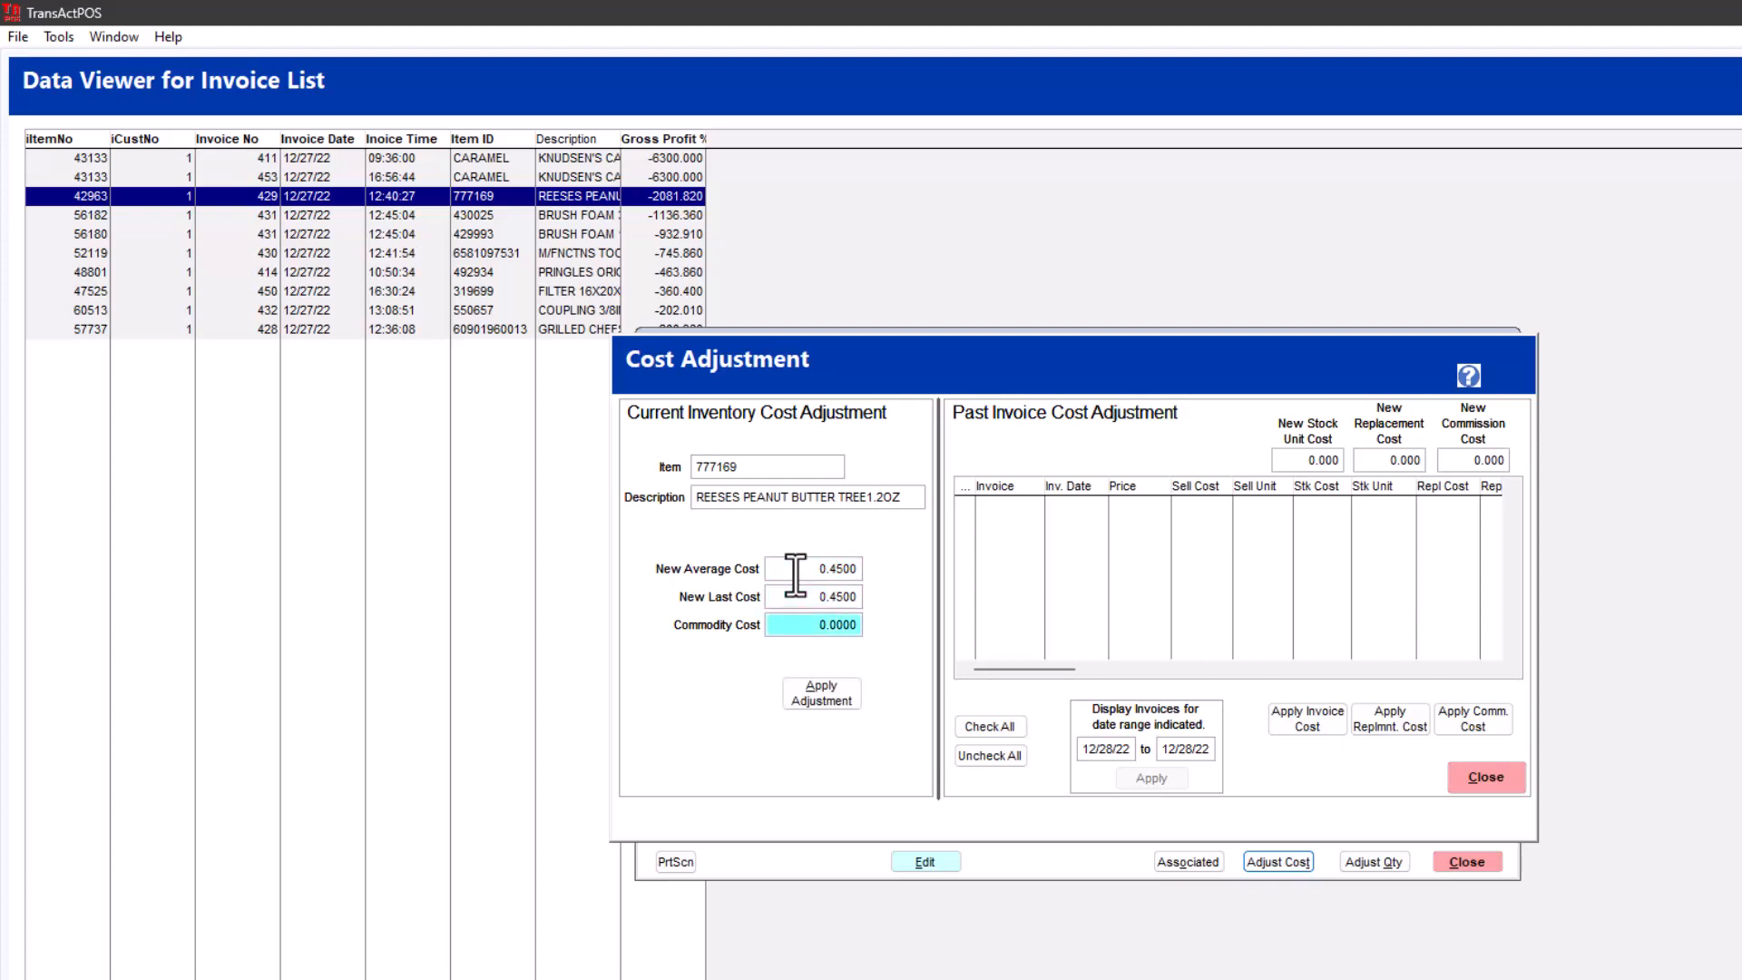
pyautogui.click(823, 689)
pyautogui.click(1121, 649)
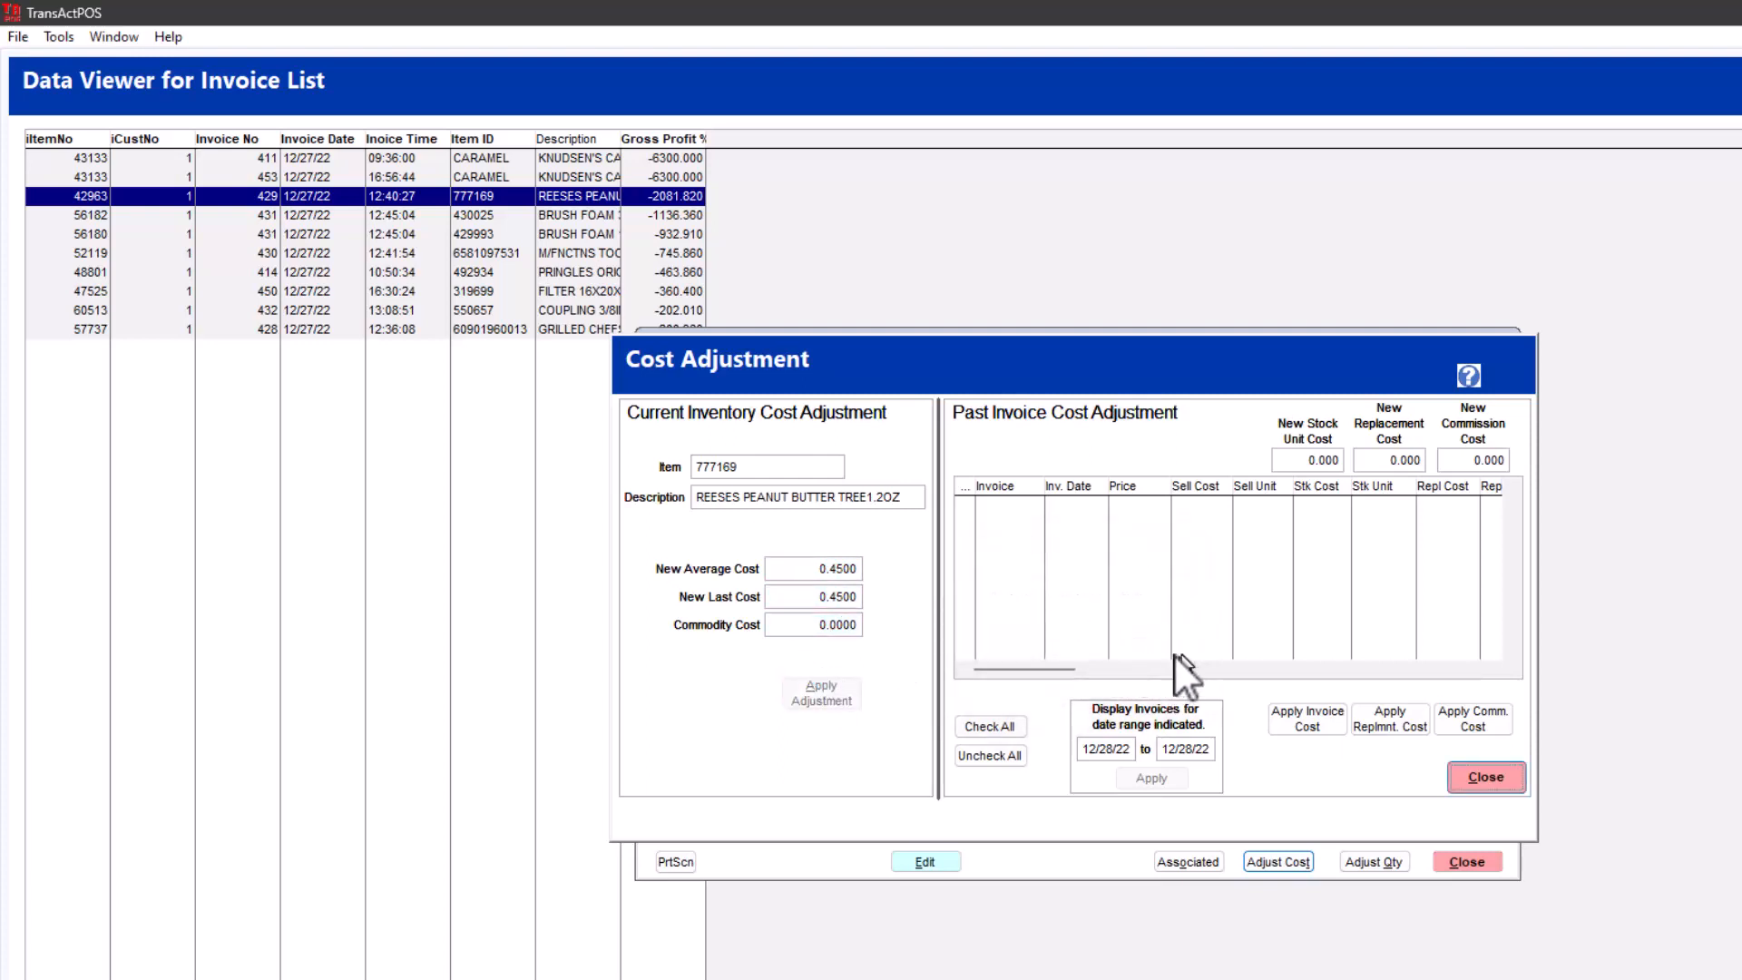
# - Display item 777169's past invoices dated from 01/01/22 to 12/28/22
pyautogui.click(1107, 749)
pyautogui.write('010')
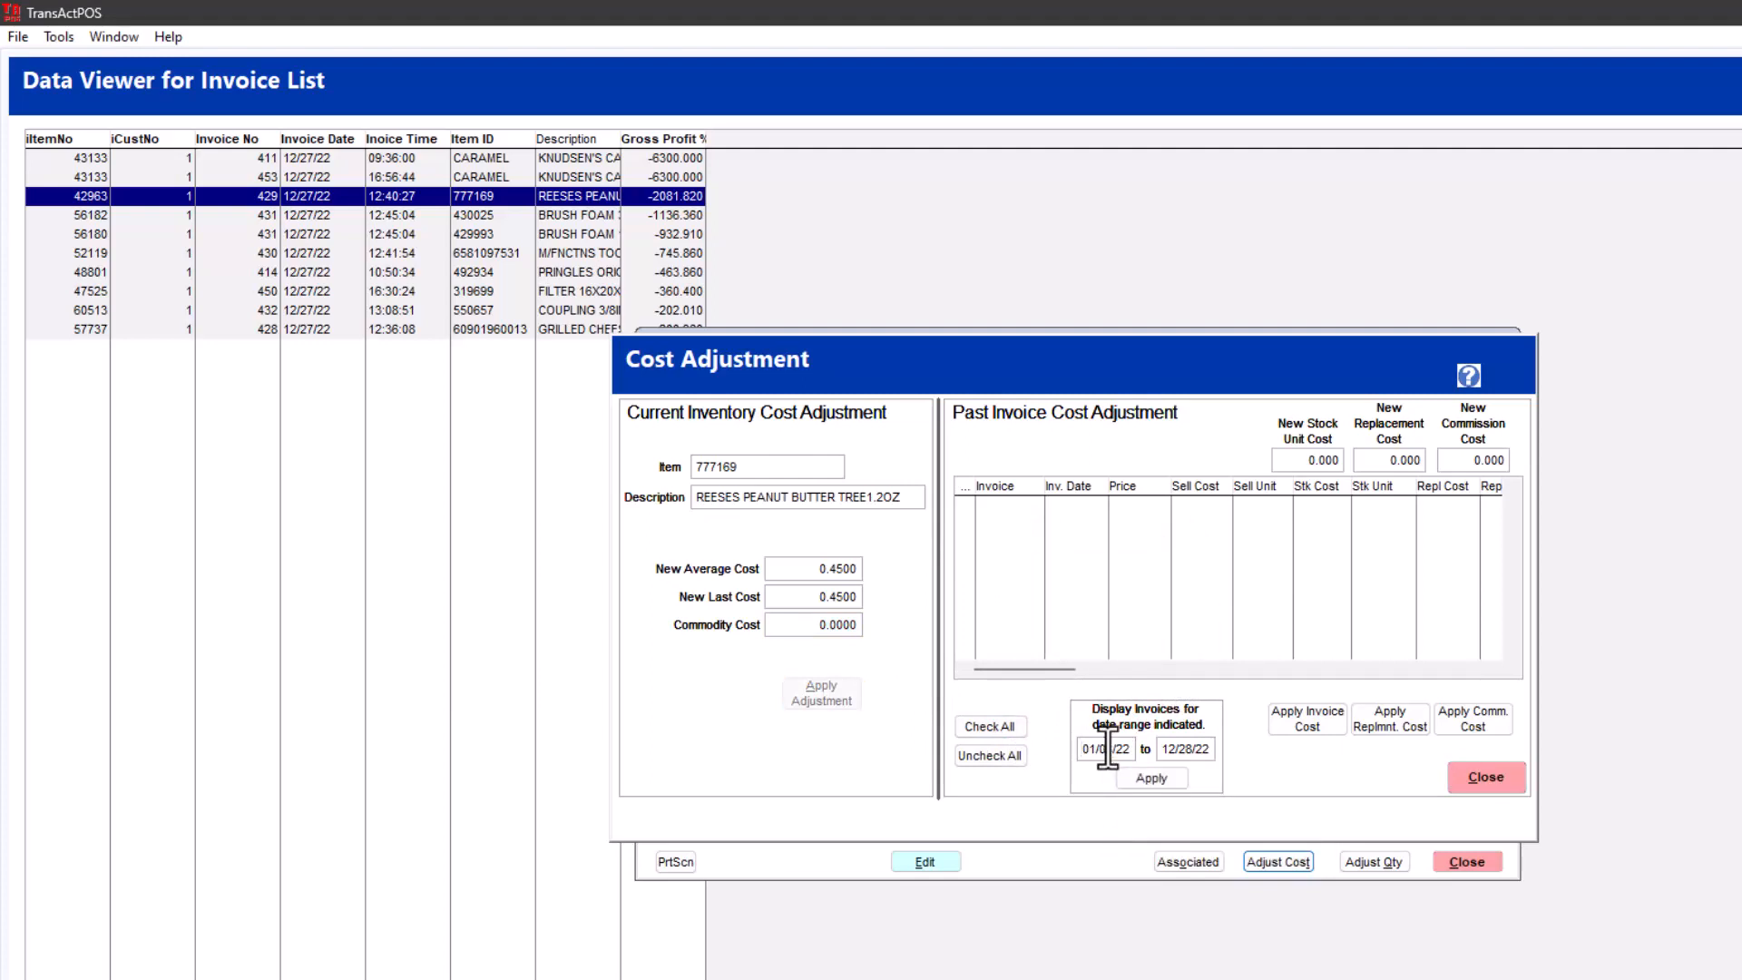
pyautogui.click(1156, 780)
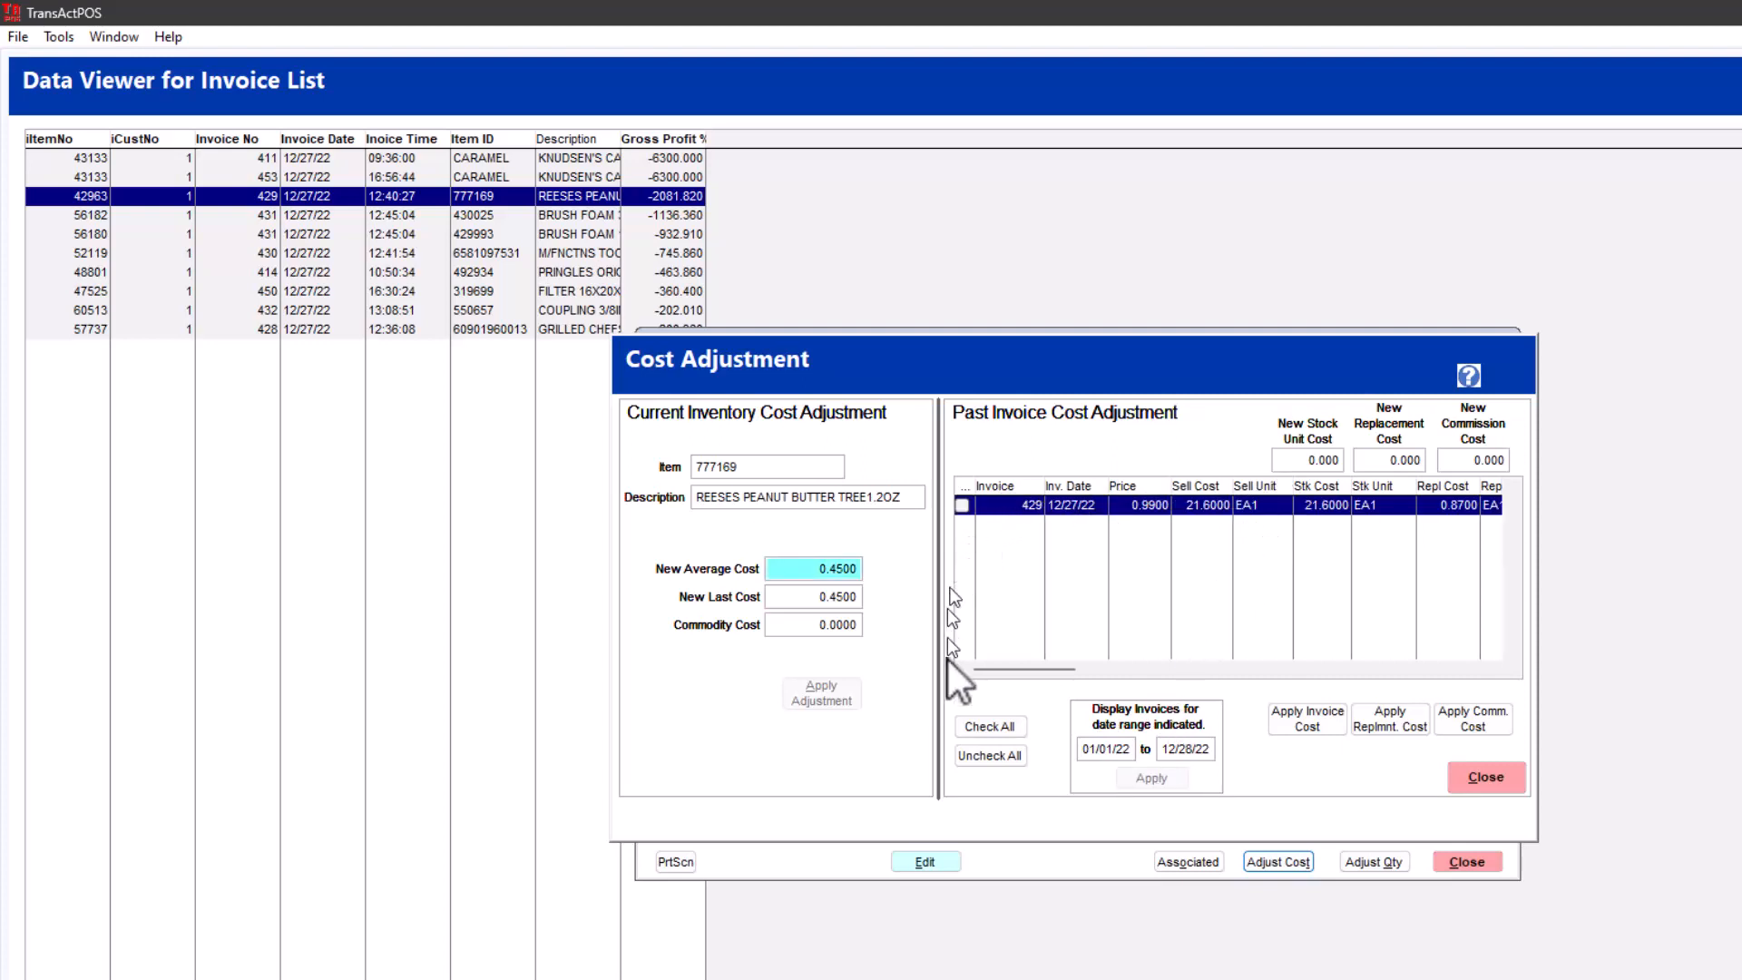
# - Apply a new stock unit cost of 0.45 to item 777169's listed invoice, confirming the invoice cost update with YES
pyautogui.click(989, 730)
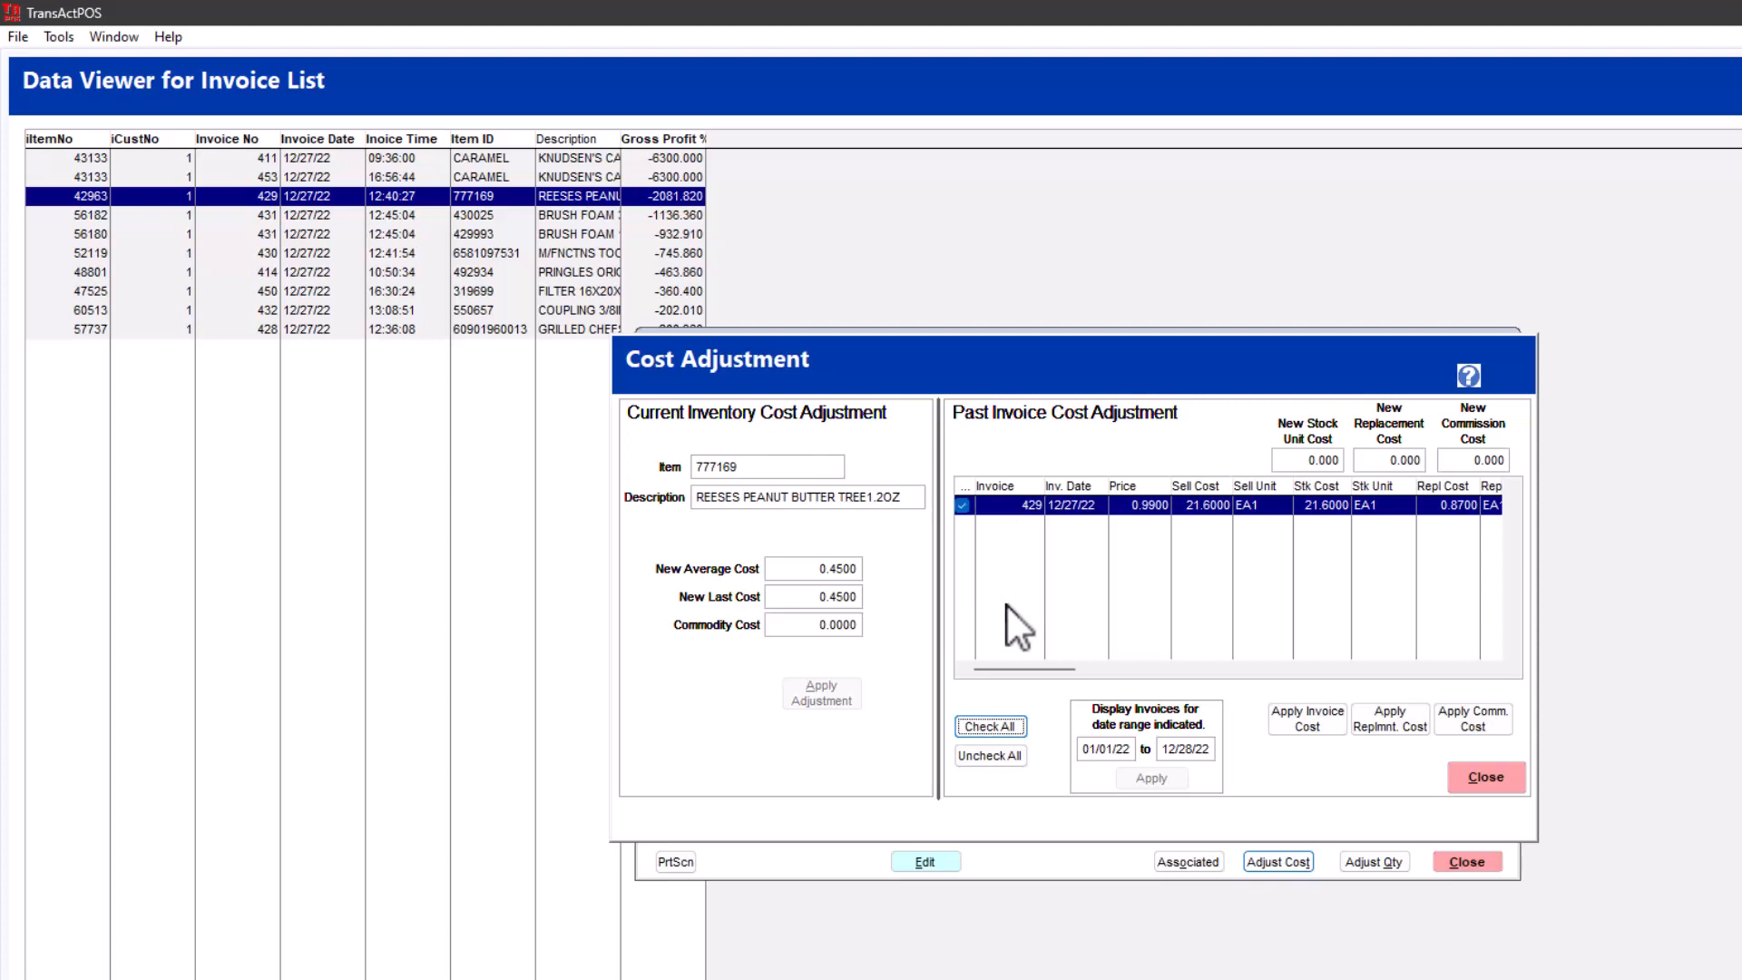
pyautogui.click(1288, 460)
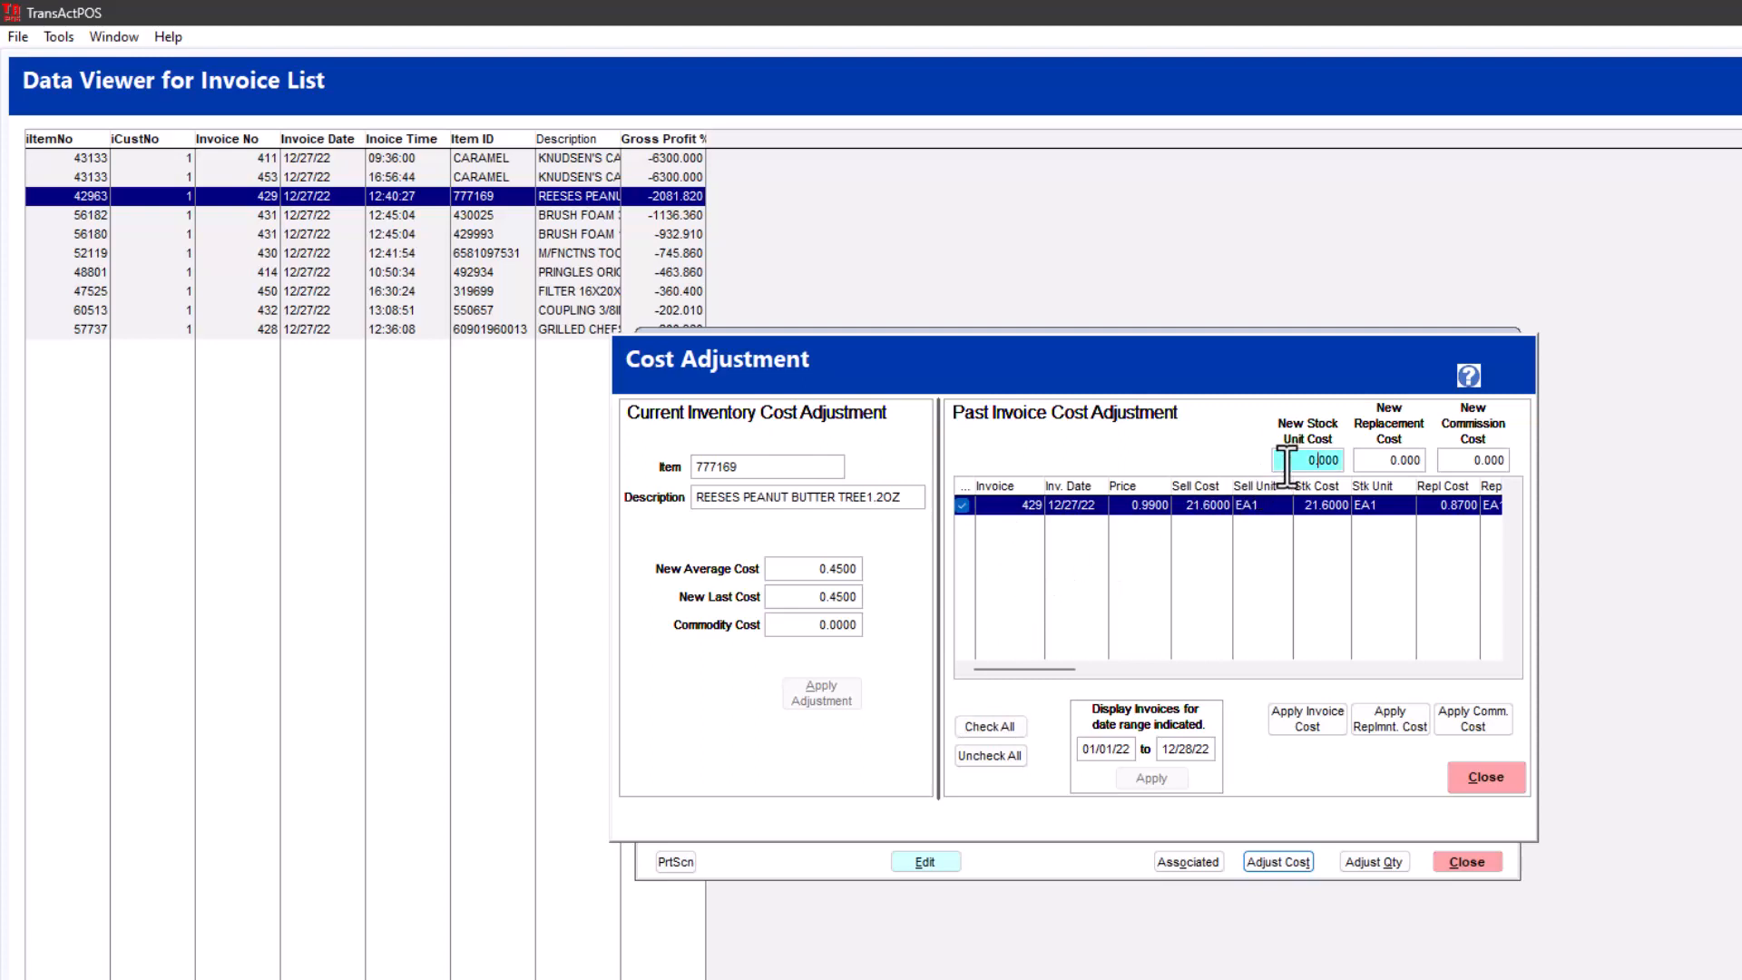
pyautogui.write('.45')
pyautogui.click(1298, 726)
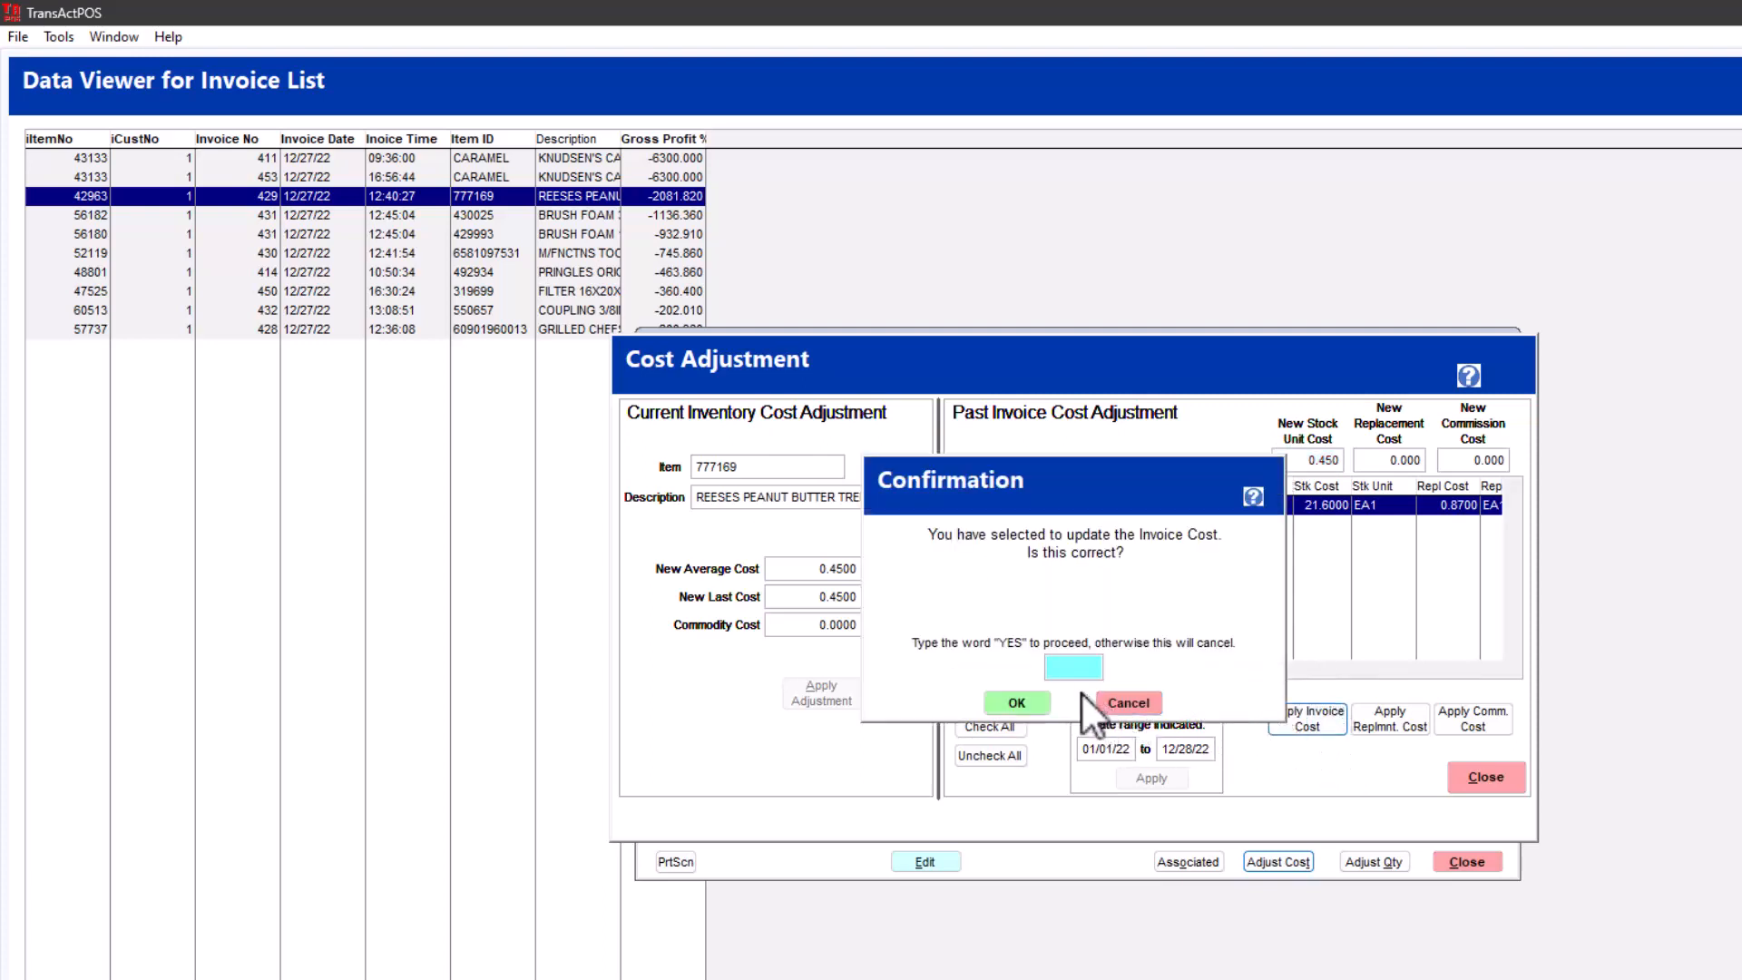
pyautogui.write('YES')
pyautogui.press('Return')
pyautogui.press('Return')
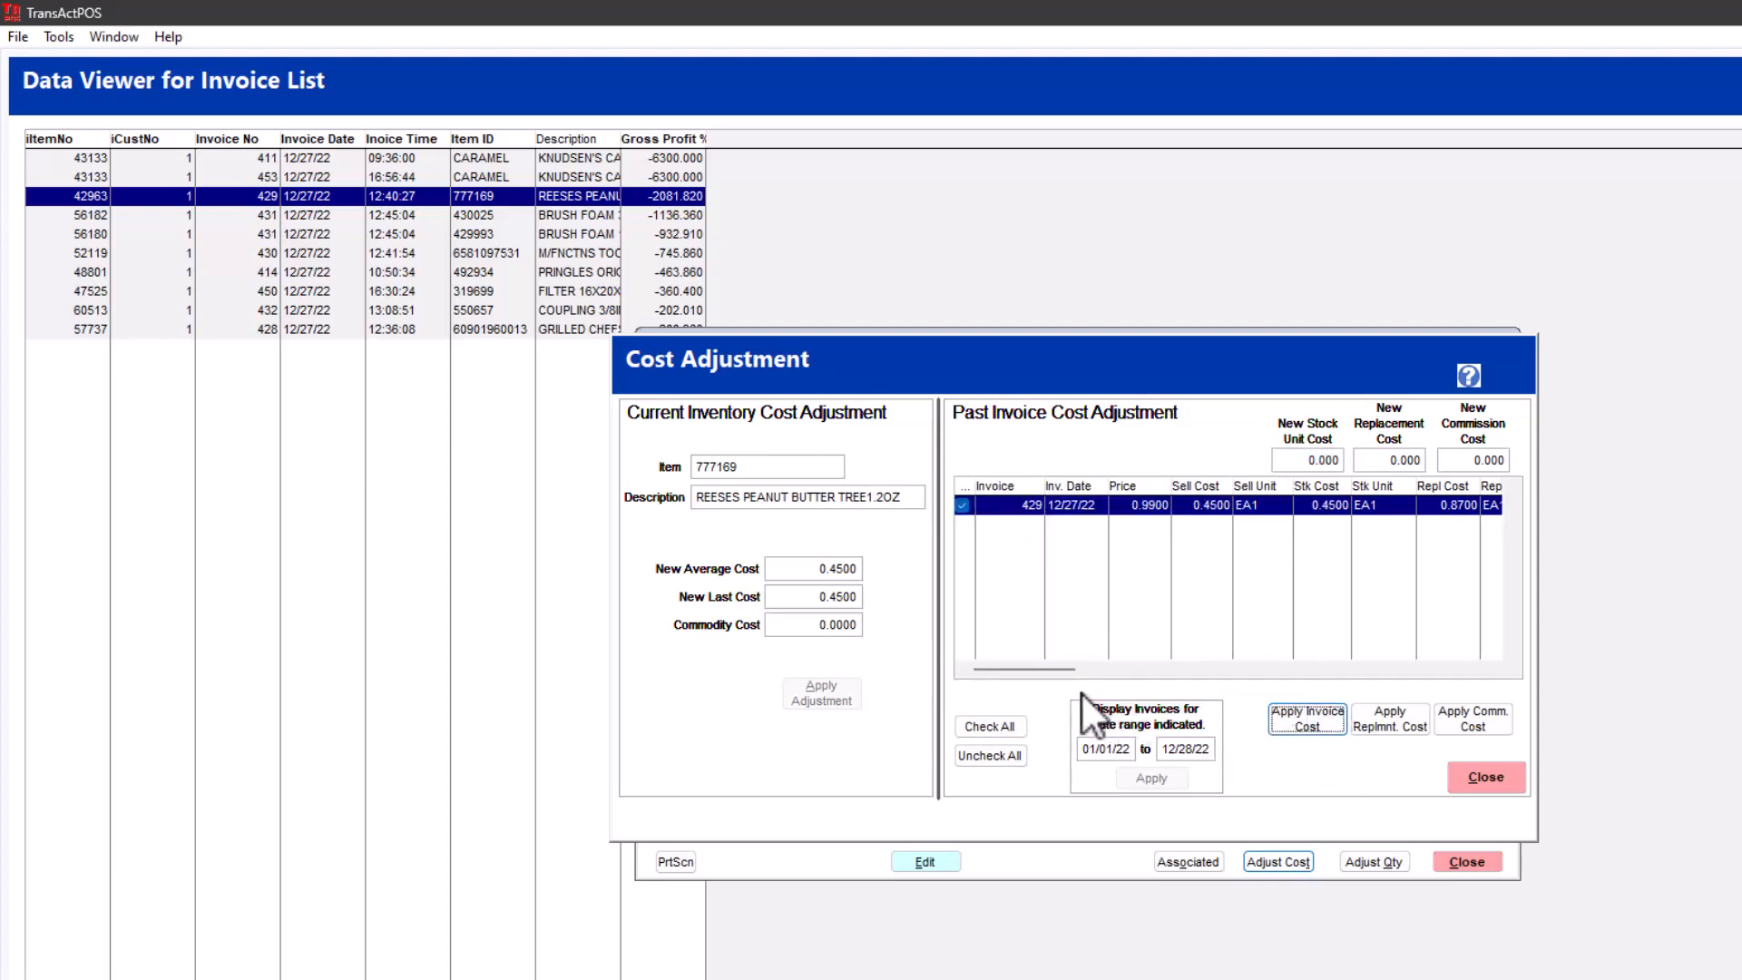
# - Finish the cost adjustment, save and close item 777169's record, and close the invoice data view
pyautogui.click(1493, 779)
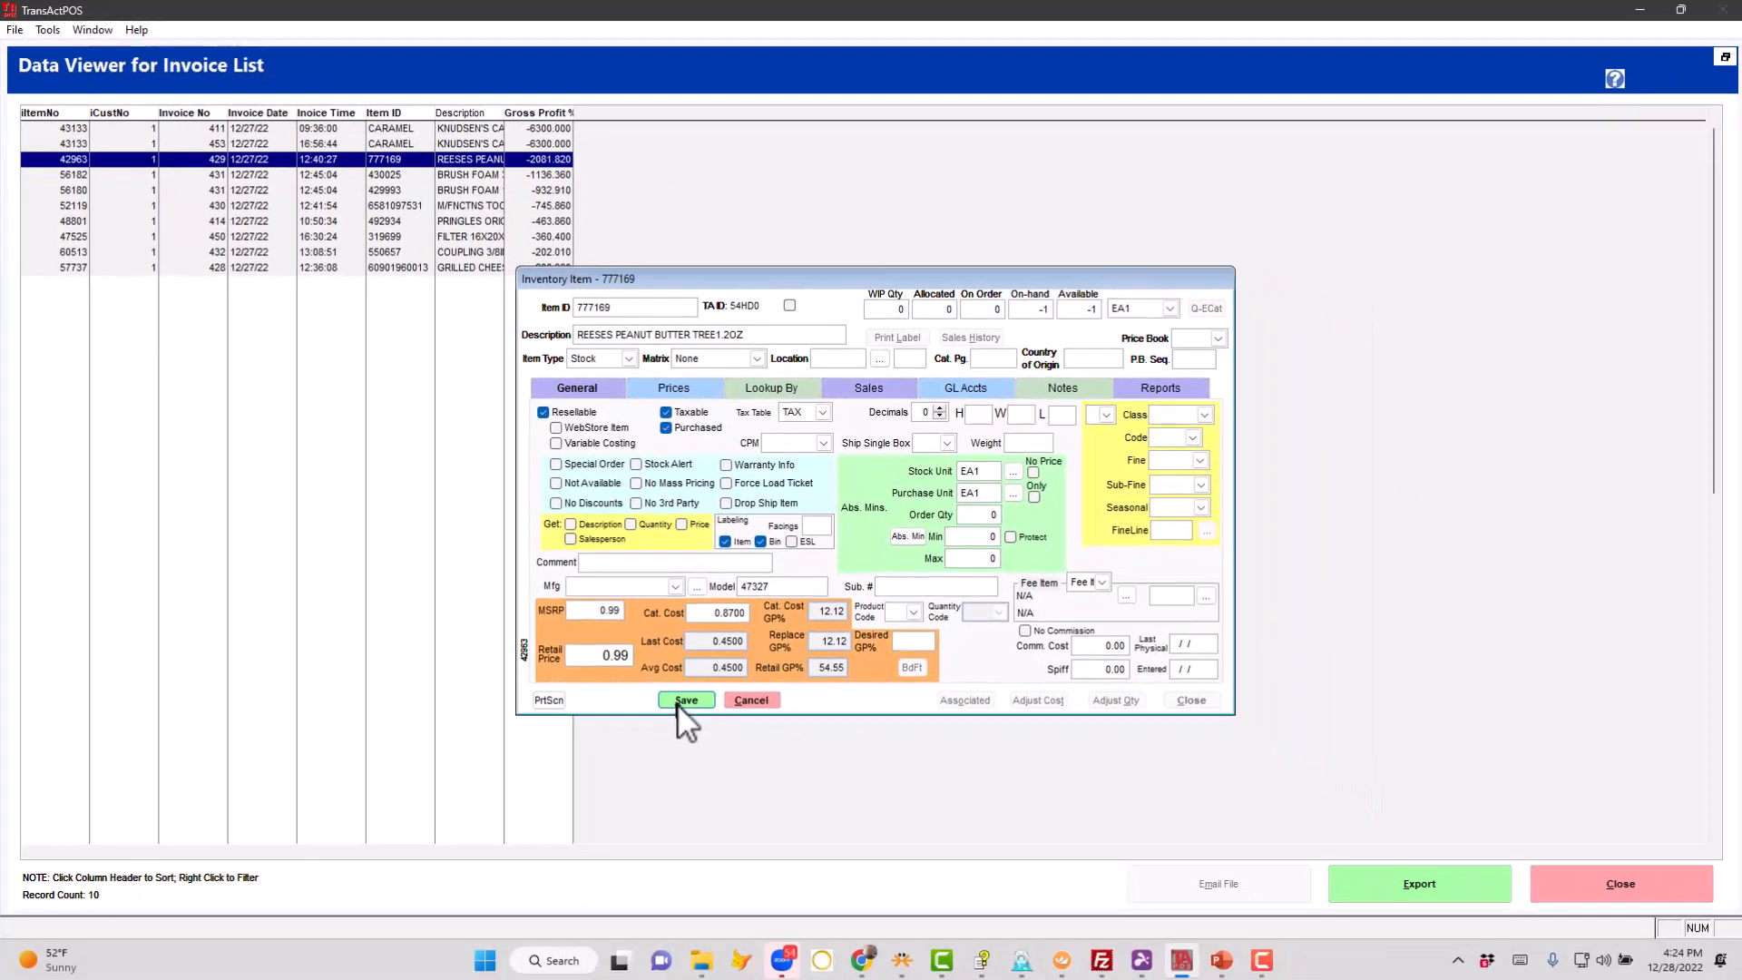
pyautogui.click(683, 701)
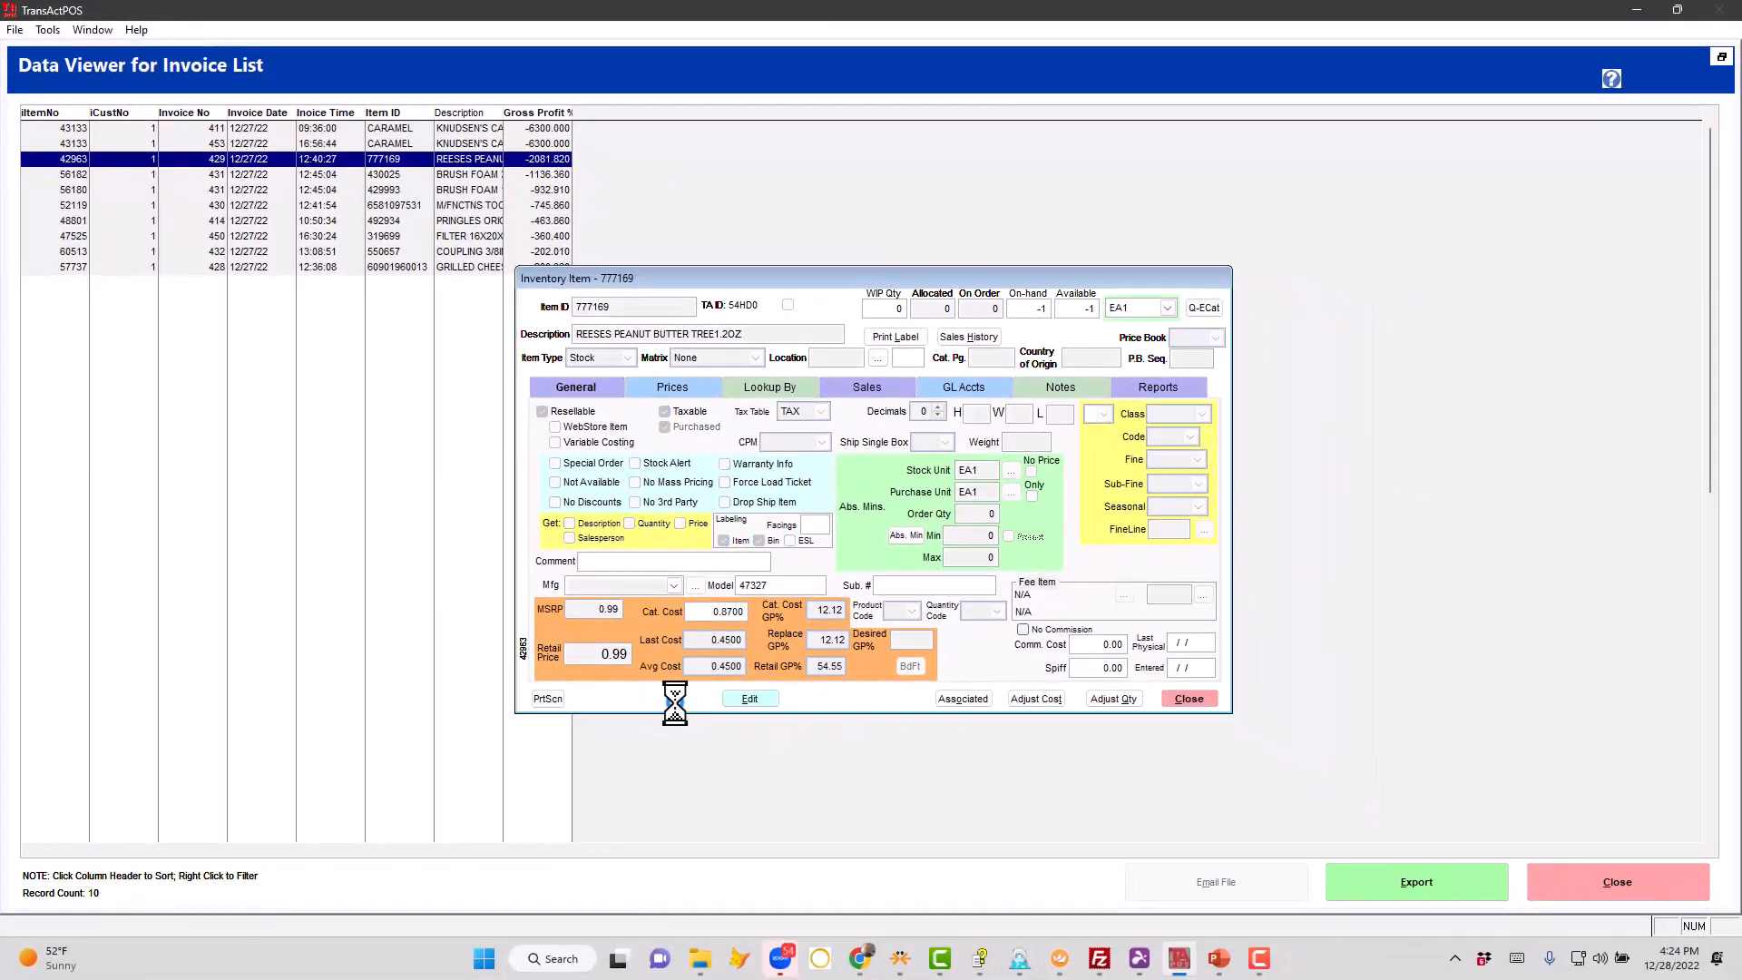
pyautogui.click(1185, 700)
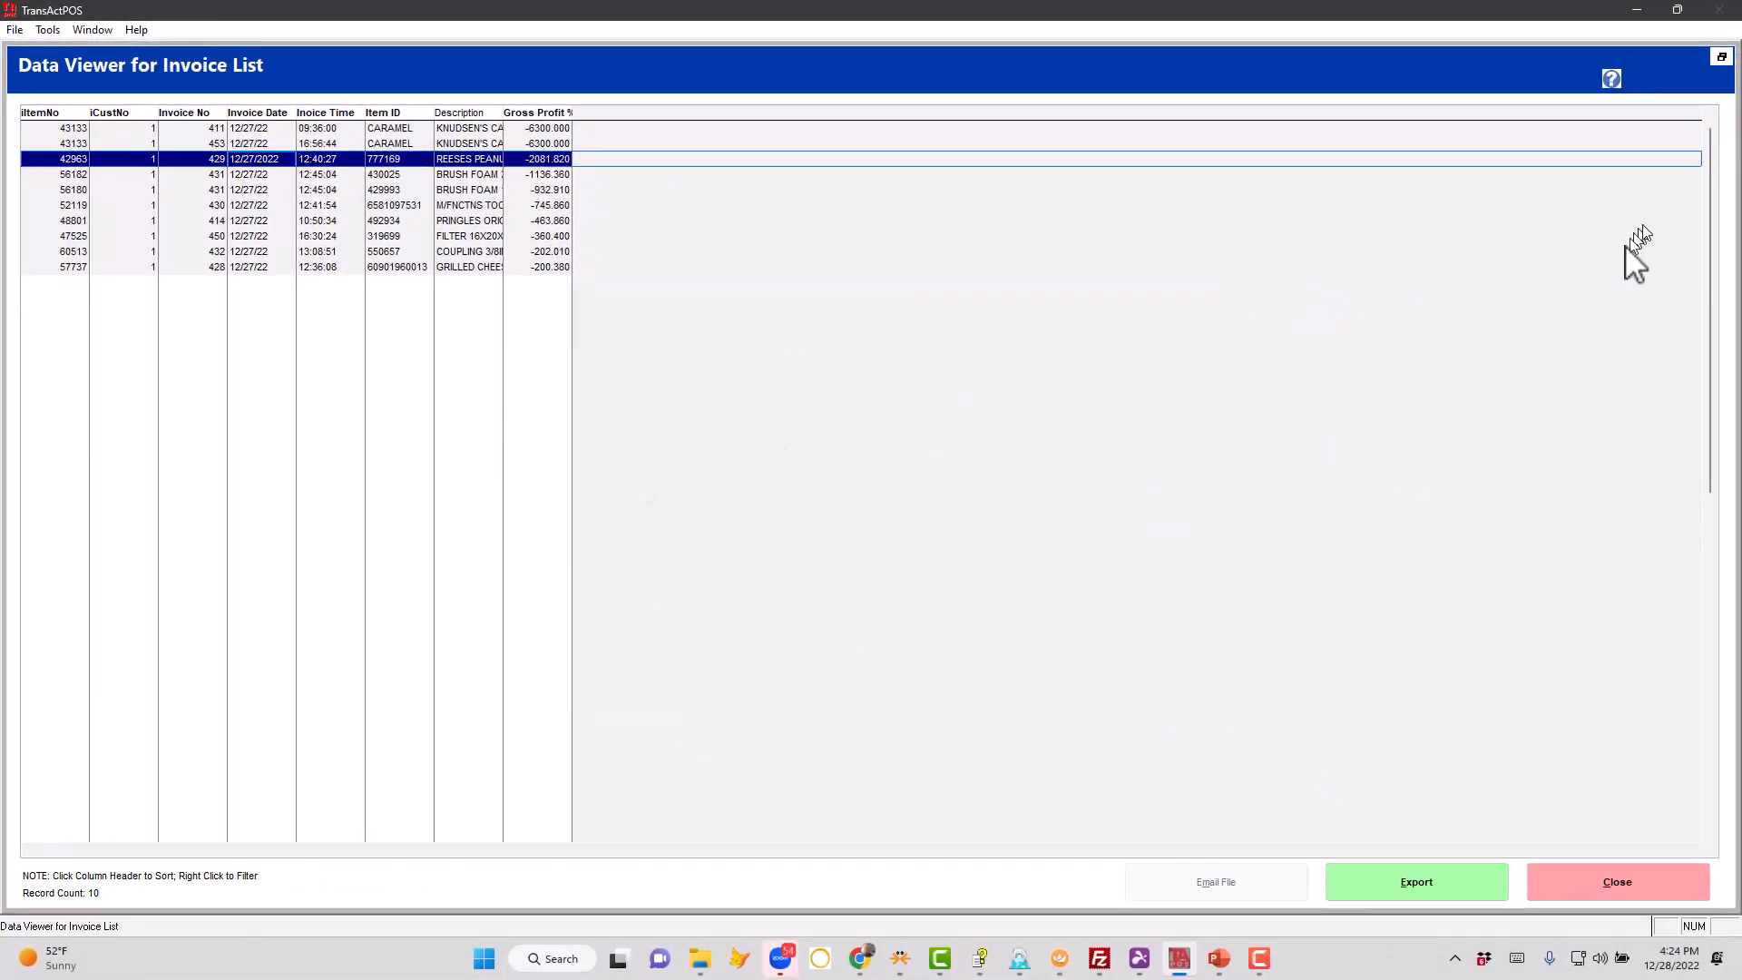
pyautogui.click(1630, 876)
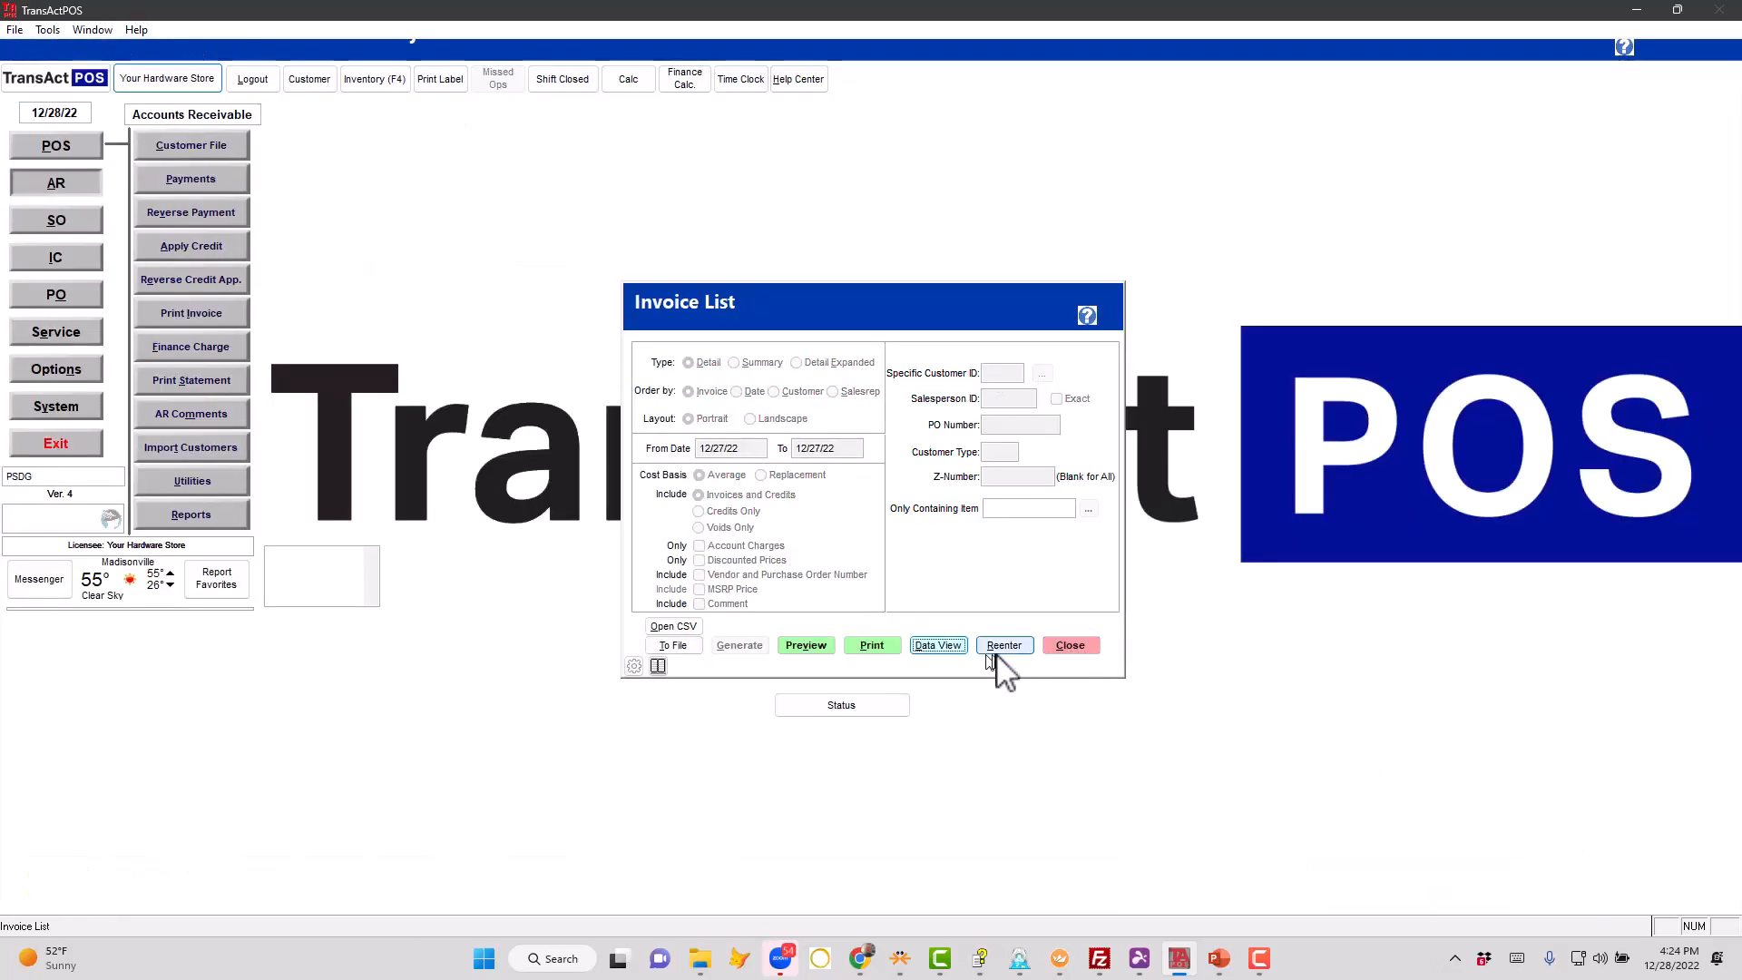
# - Regenerate the detail invoice list for 12/27/22 on average cost basis and request its data view
pyautogui.click(1005, 647)
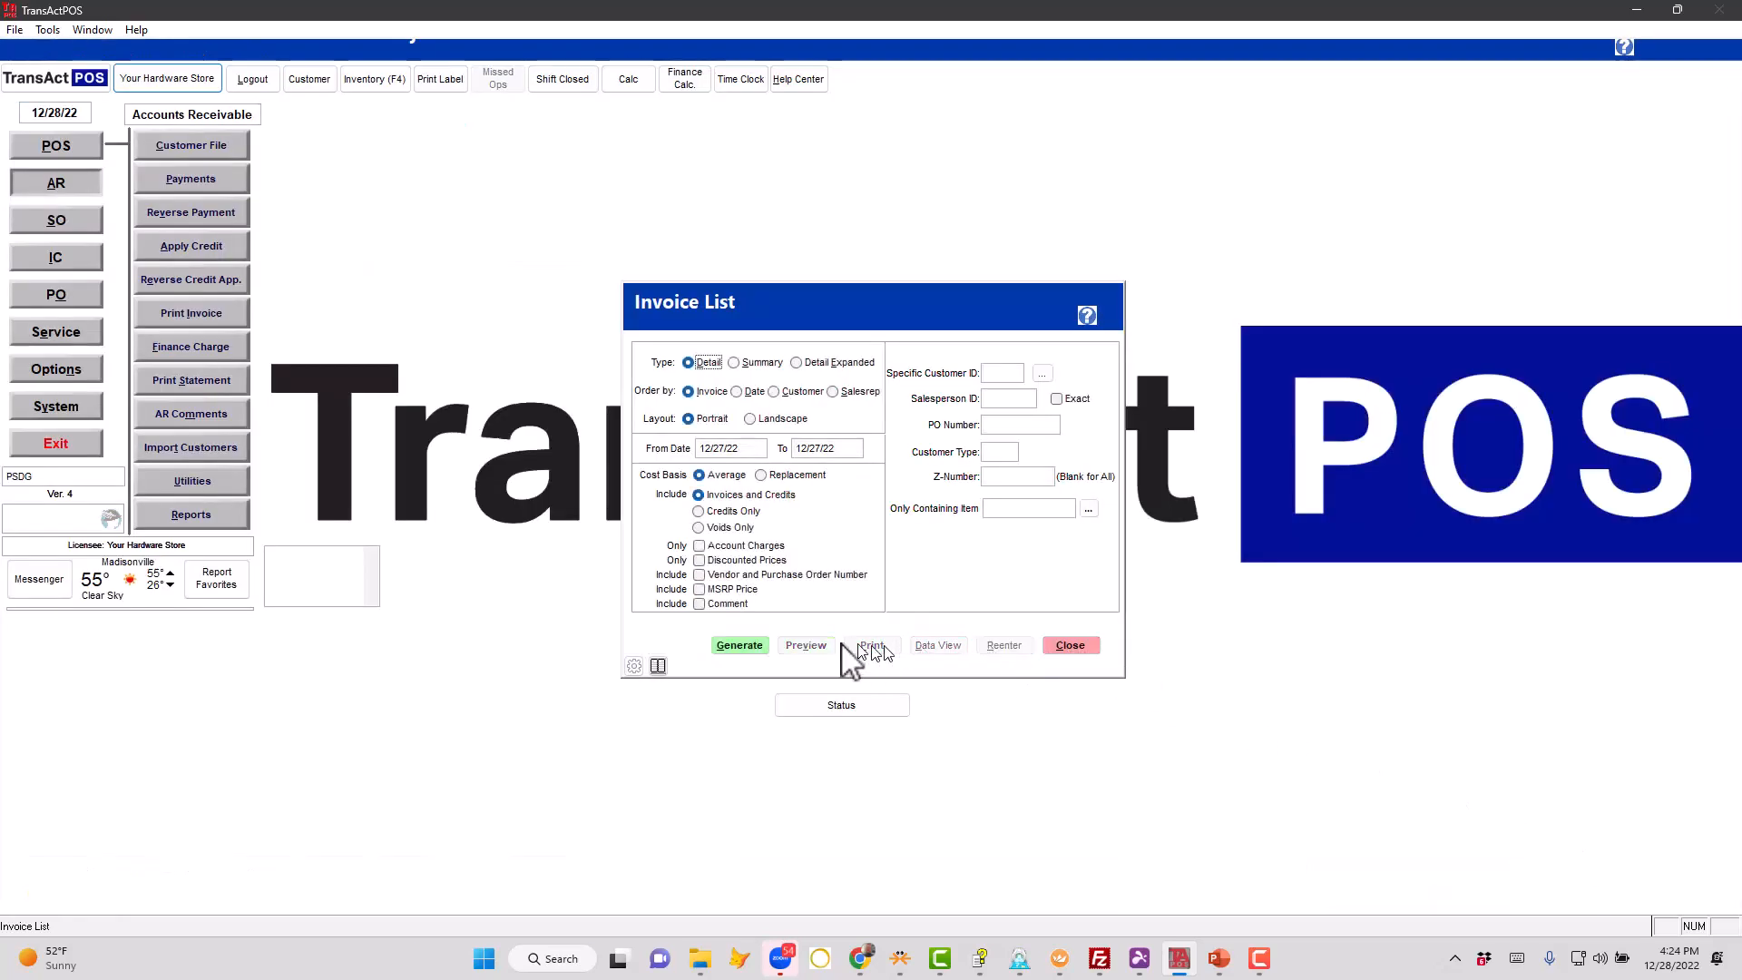
pyautogui.click(741, 647)
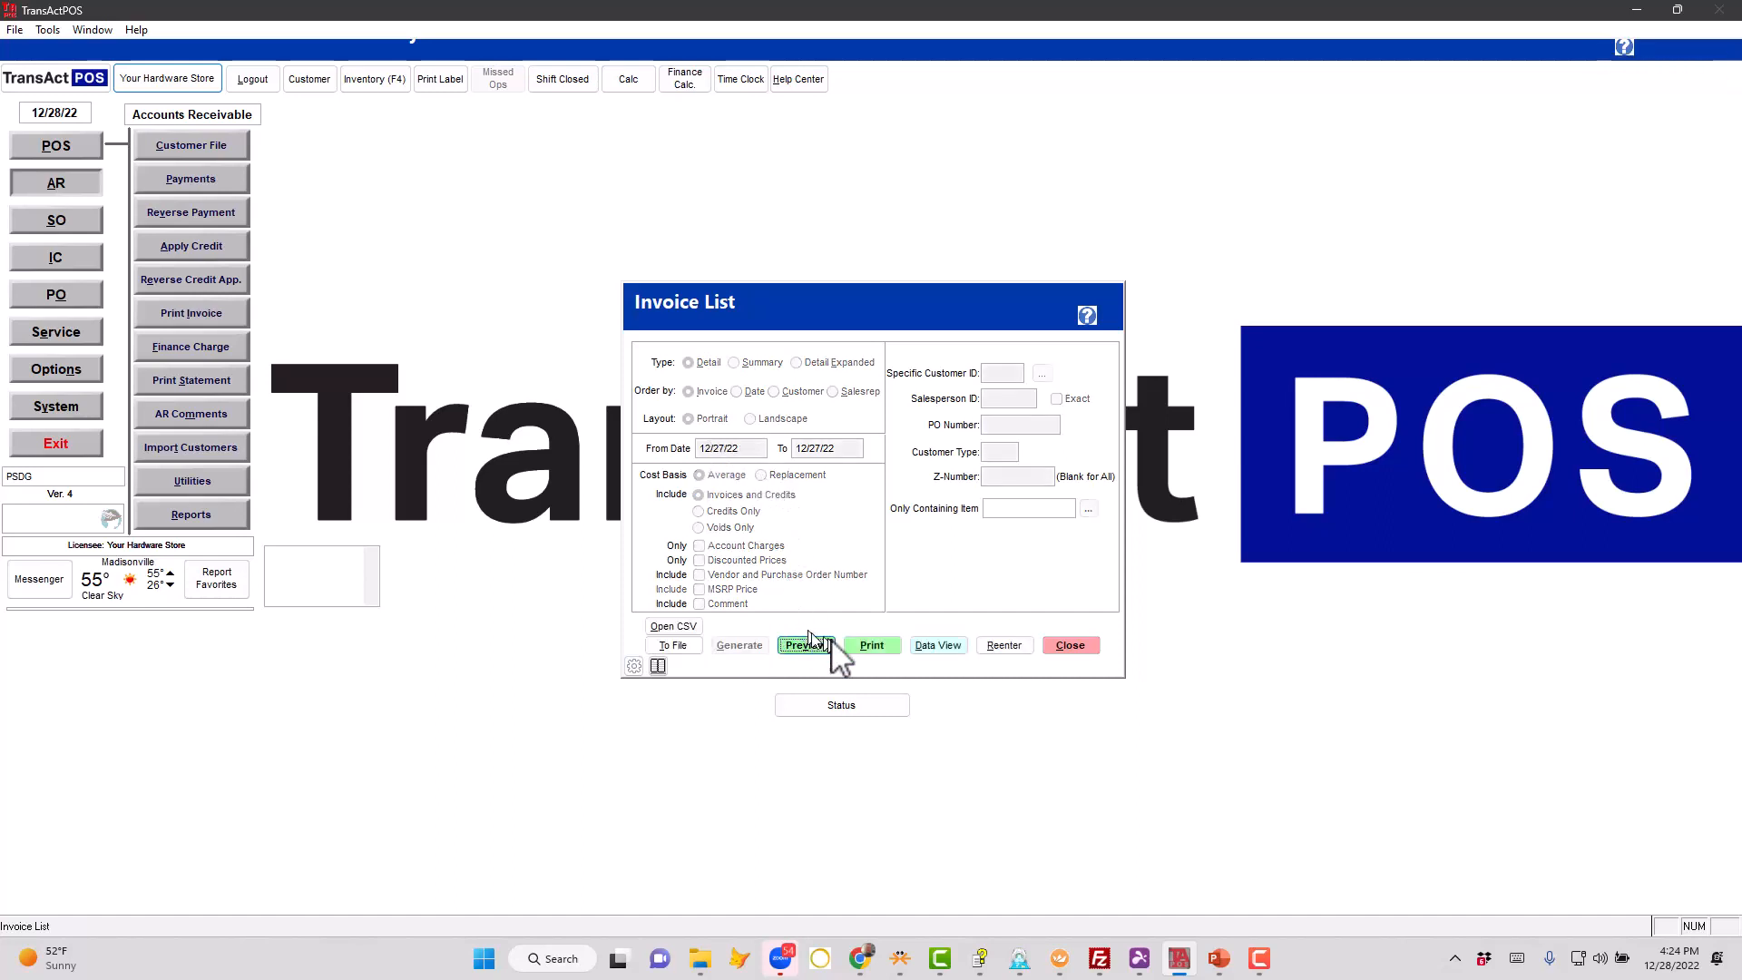
pyautogui.click(935, 646)
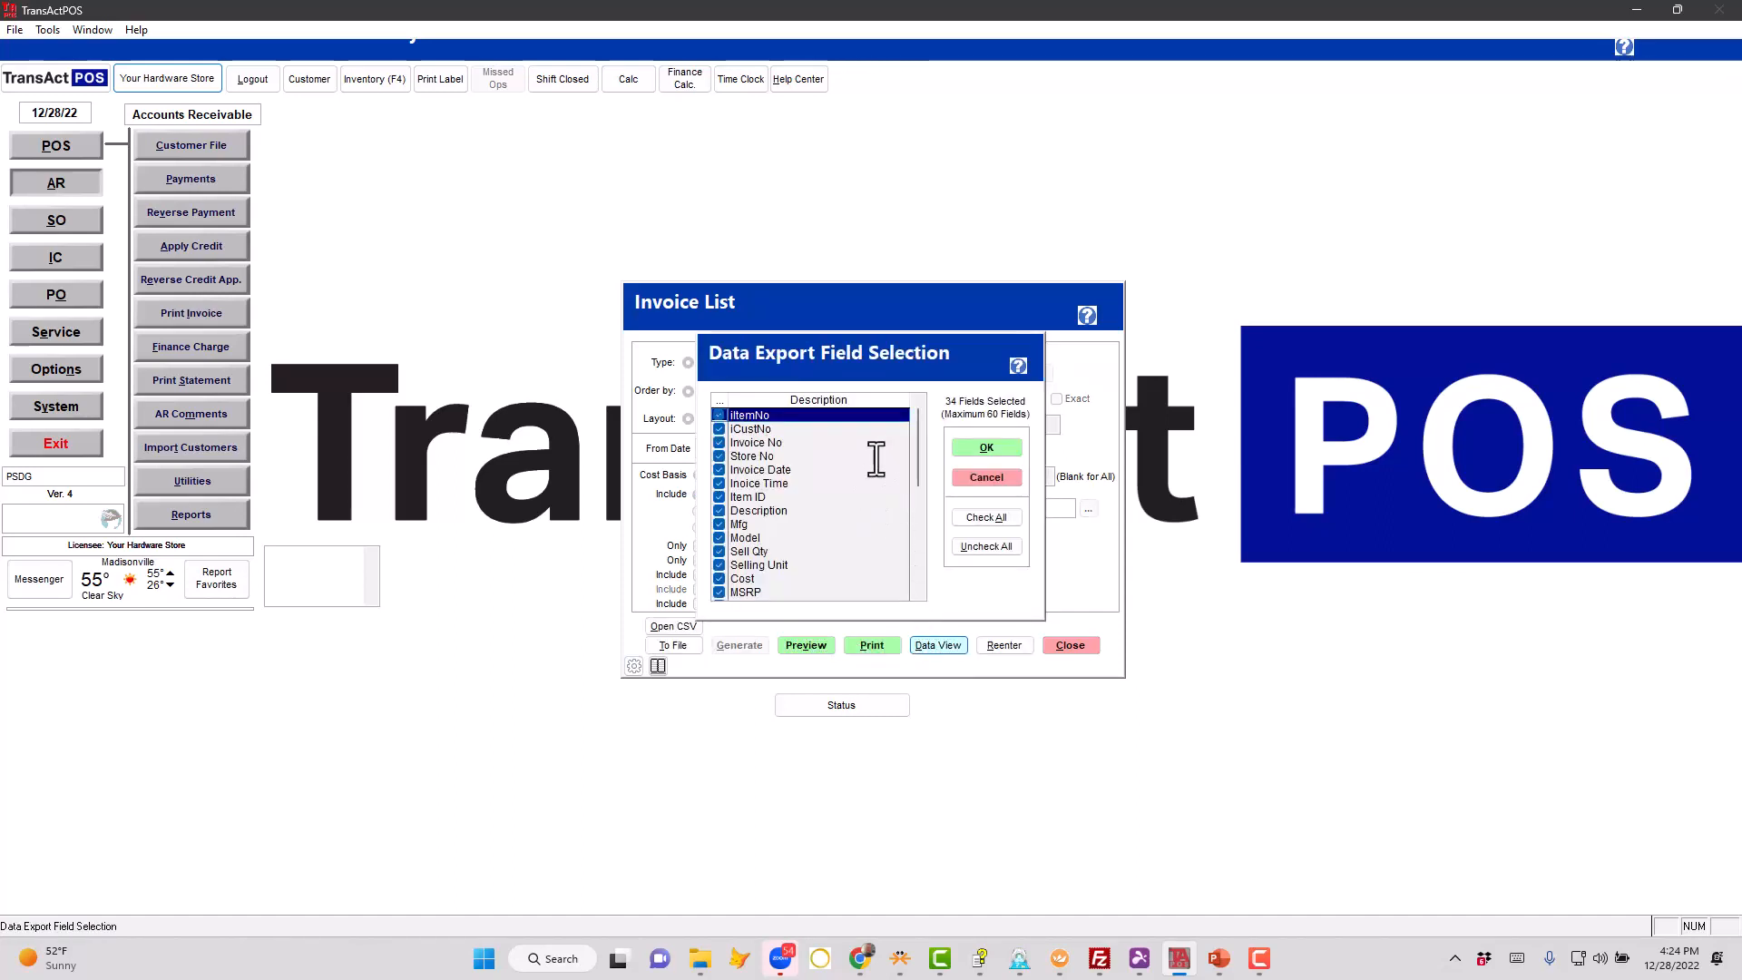
# - Restrict the data fields to iItemNo, iCustNo, Invoice No, Store No, Invoice Date, Inoice Time, Item ID and Description
pyautogui.click(980, 546)
pyautogui.press('space')
pyautogui.press('Down')
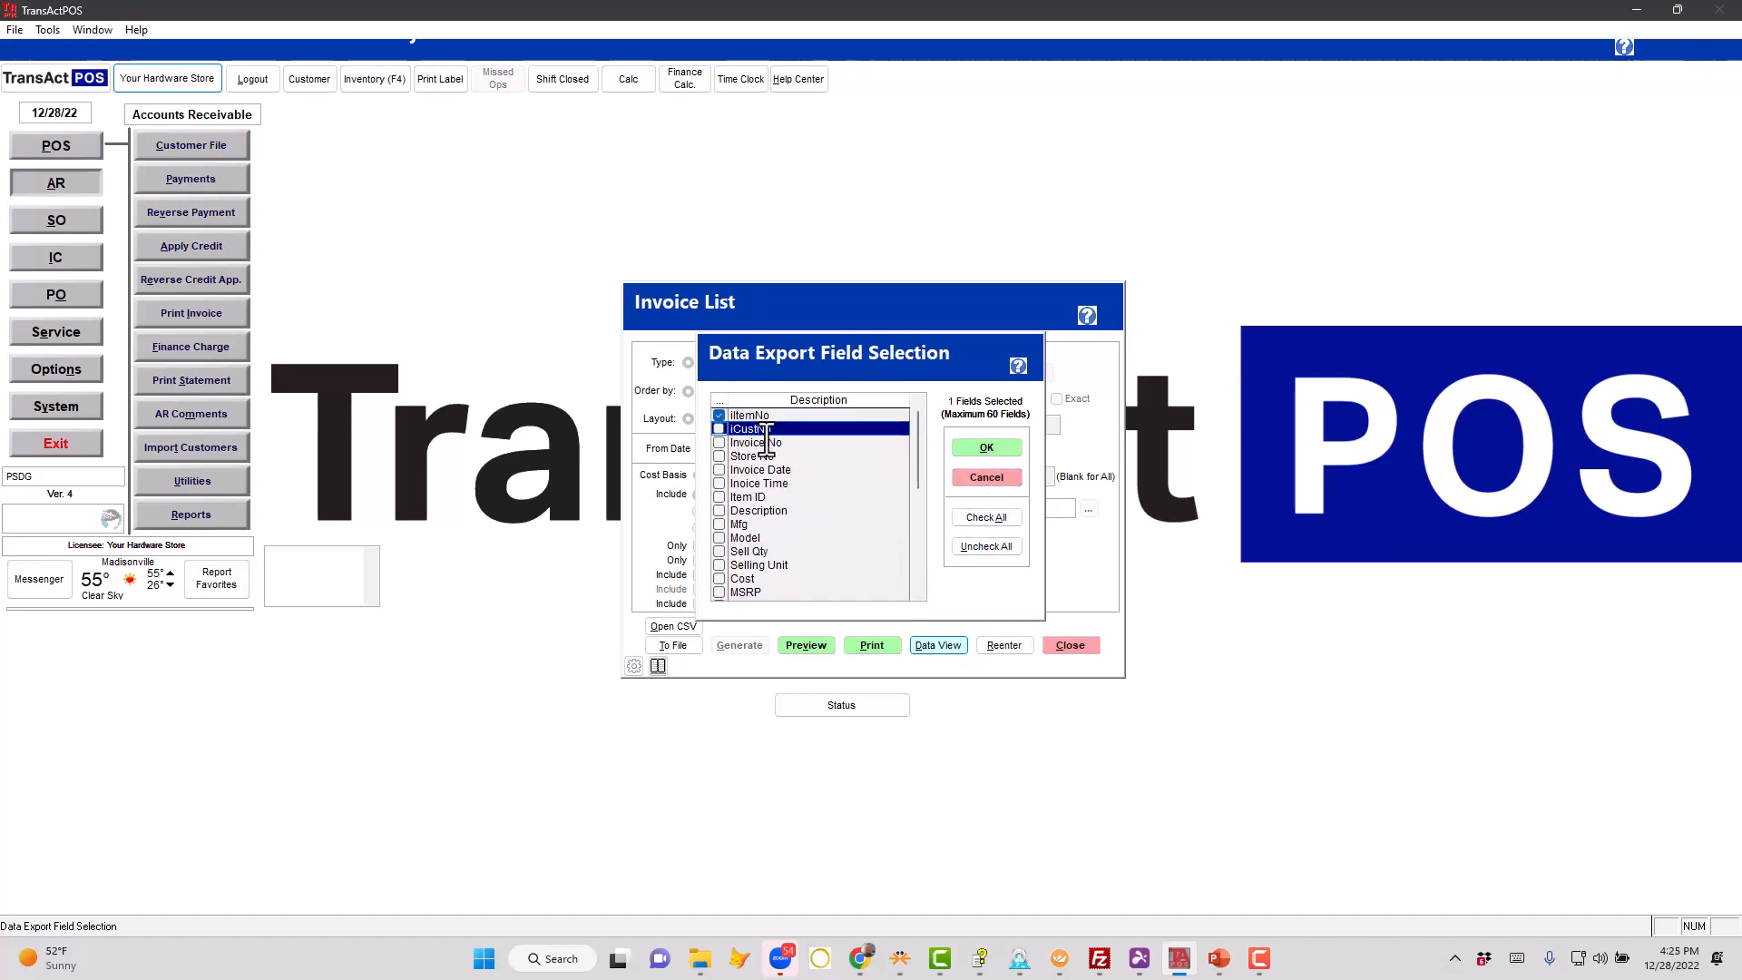
pyautogui.press('space')
pyautogui.press('Down')
pyautogui.press('space')
pyautogui.press('Down')
pyautogui.press('space')
pyautogui.press('Down')
pyautogui.press('space')
pyautogui.press('Down')
pyautogui.press('space')
pyautogui.press('Down')
pyautogui.press('space')
pyautogui.press('Down')
pyautogui.press('space')
pyautogui.press('Down')
pyautogui.press('space')
pyautogui.press('Down')
pyautogui.press('space')
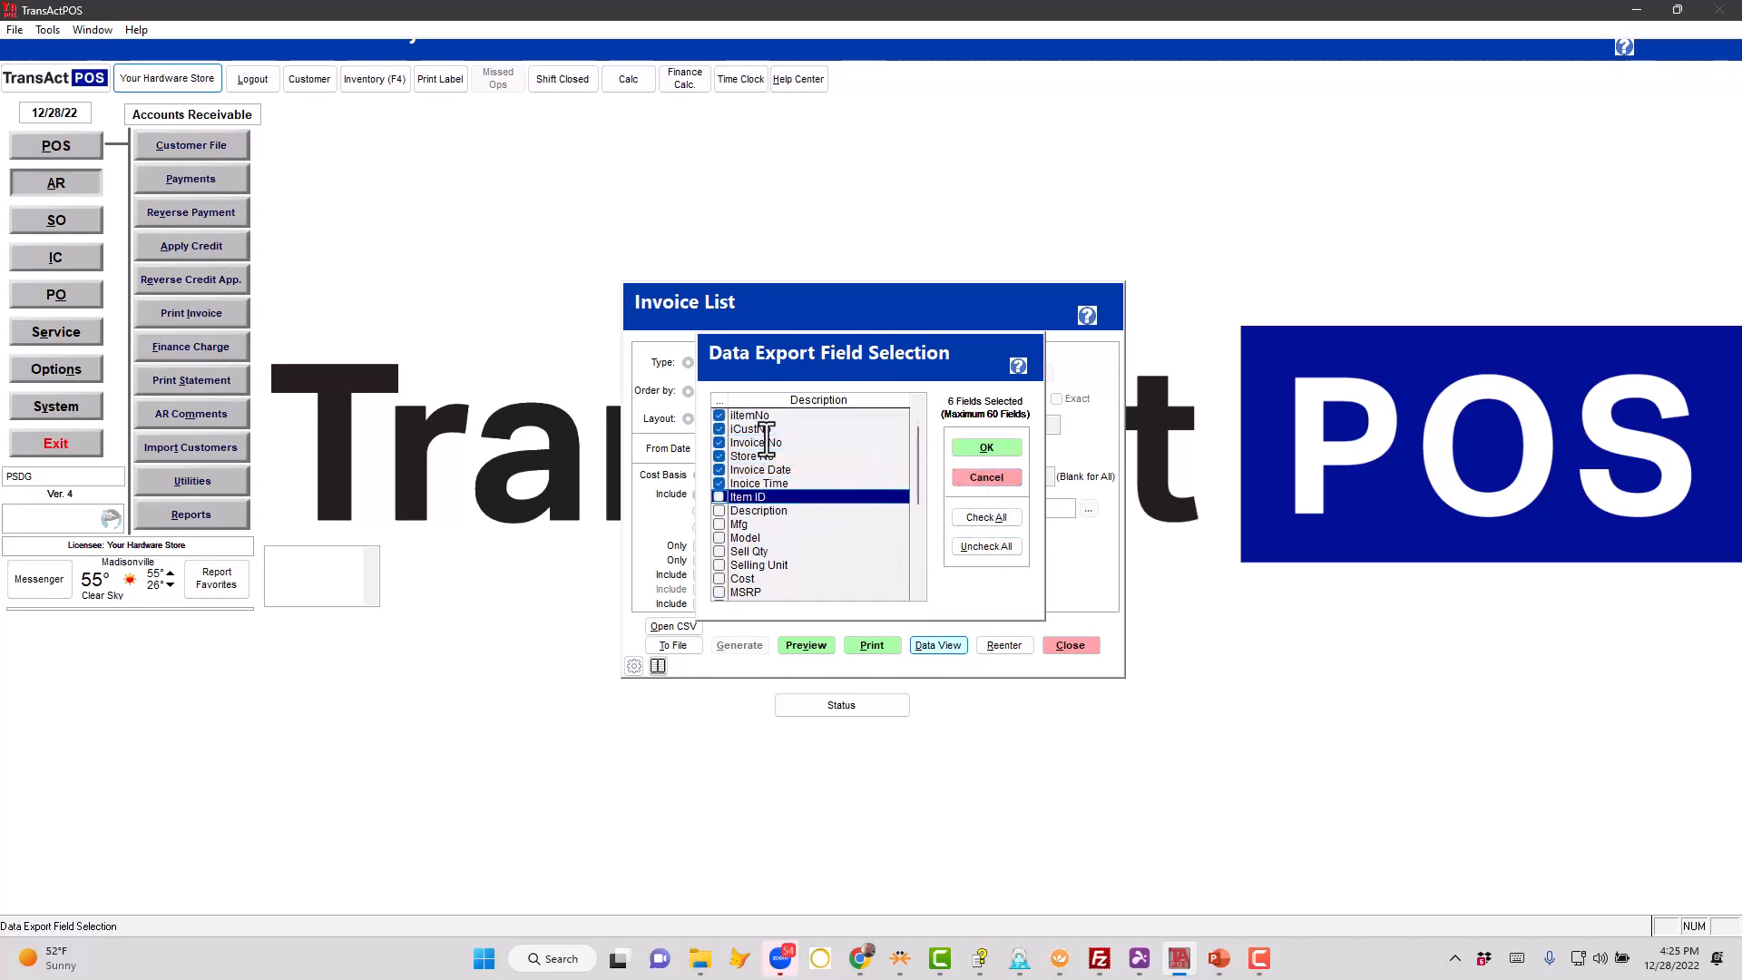
pyautogui.press('Up')
pyautogui.press('Up')
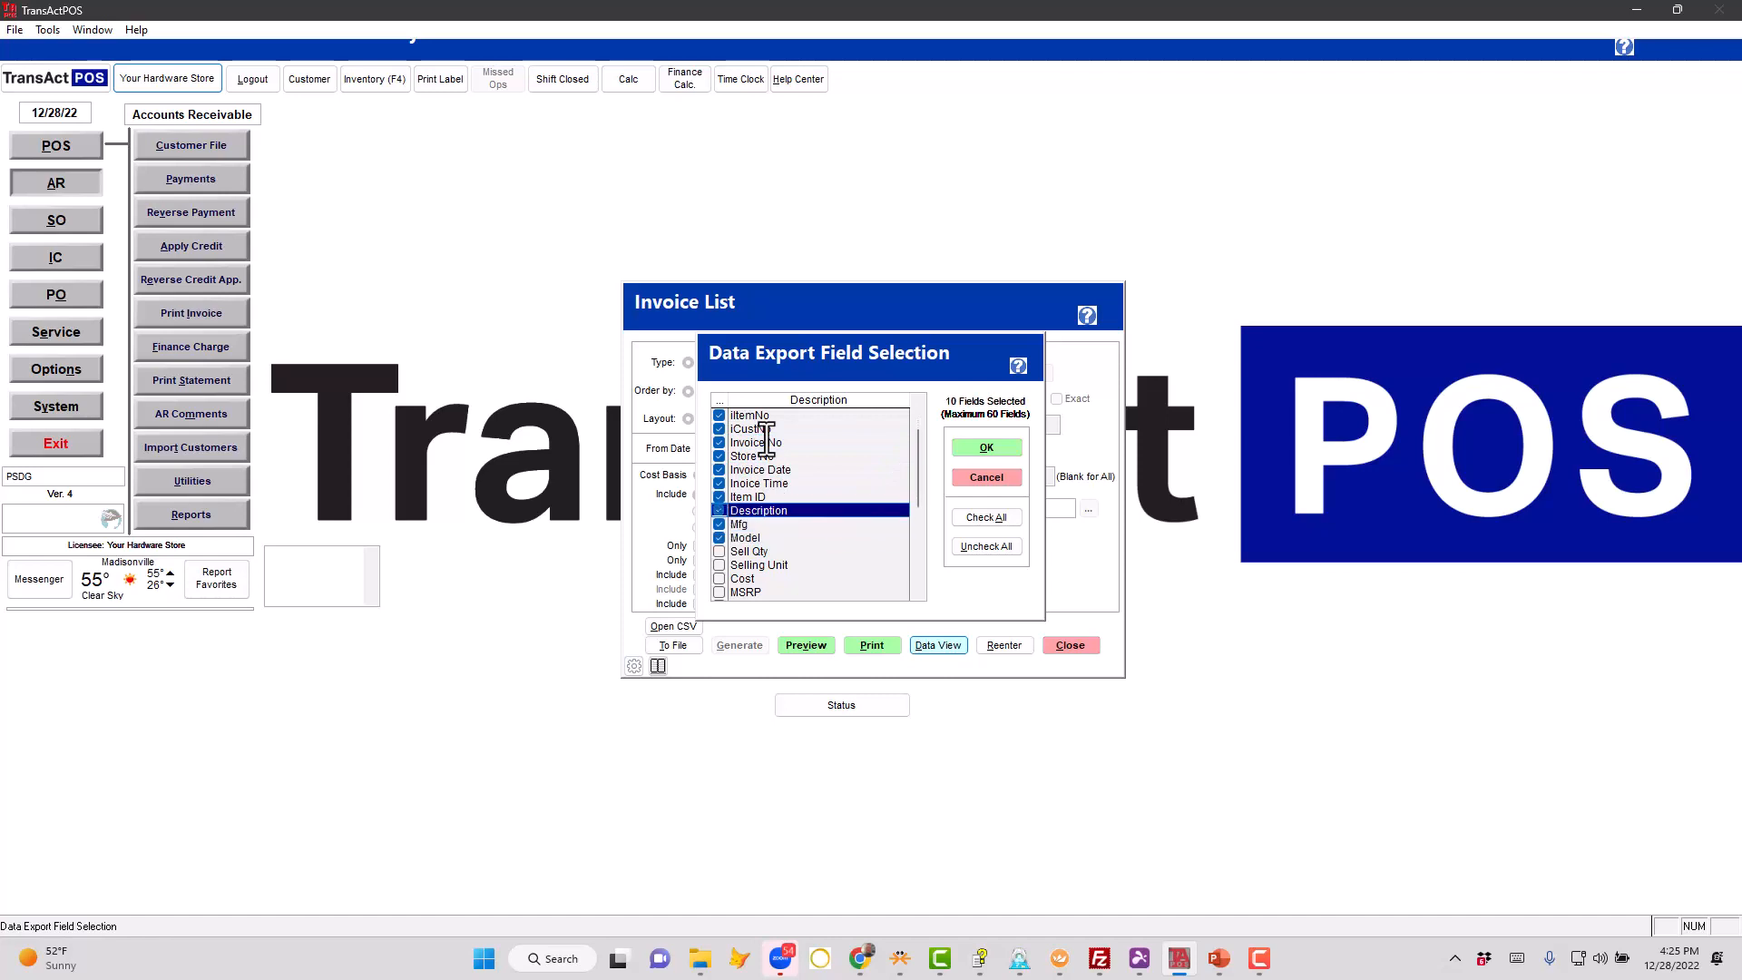
pyautogui.press('Down')
pyautogui.press('Down')
pyautogui.press('space')
pyautogui.press('Down')
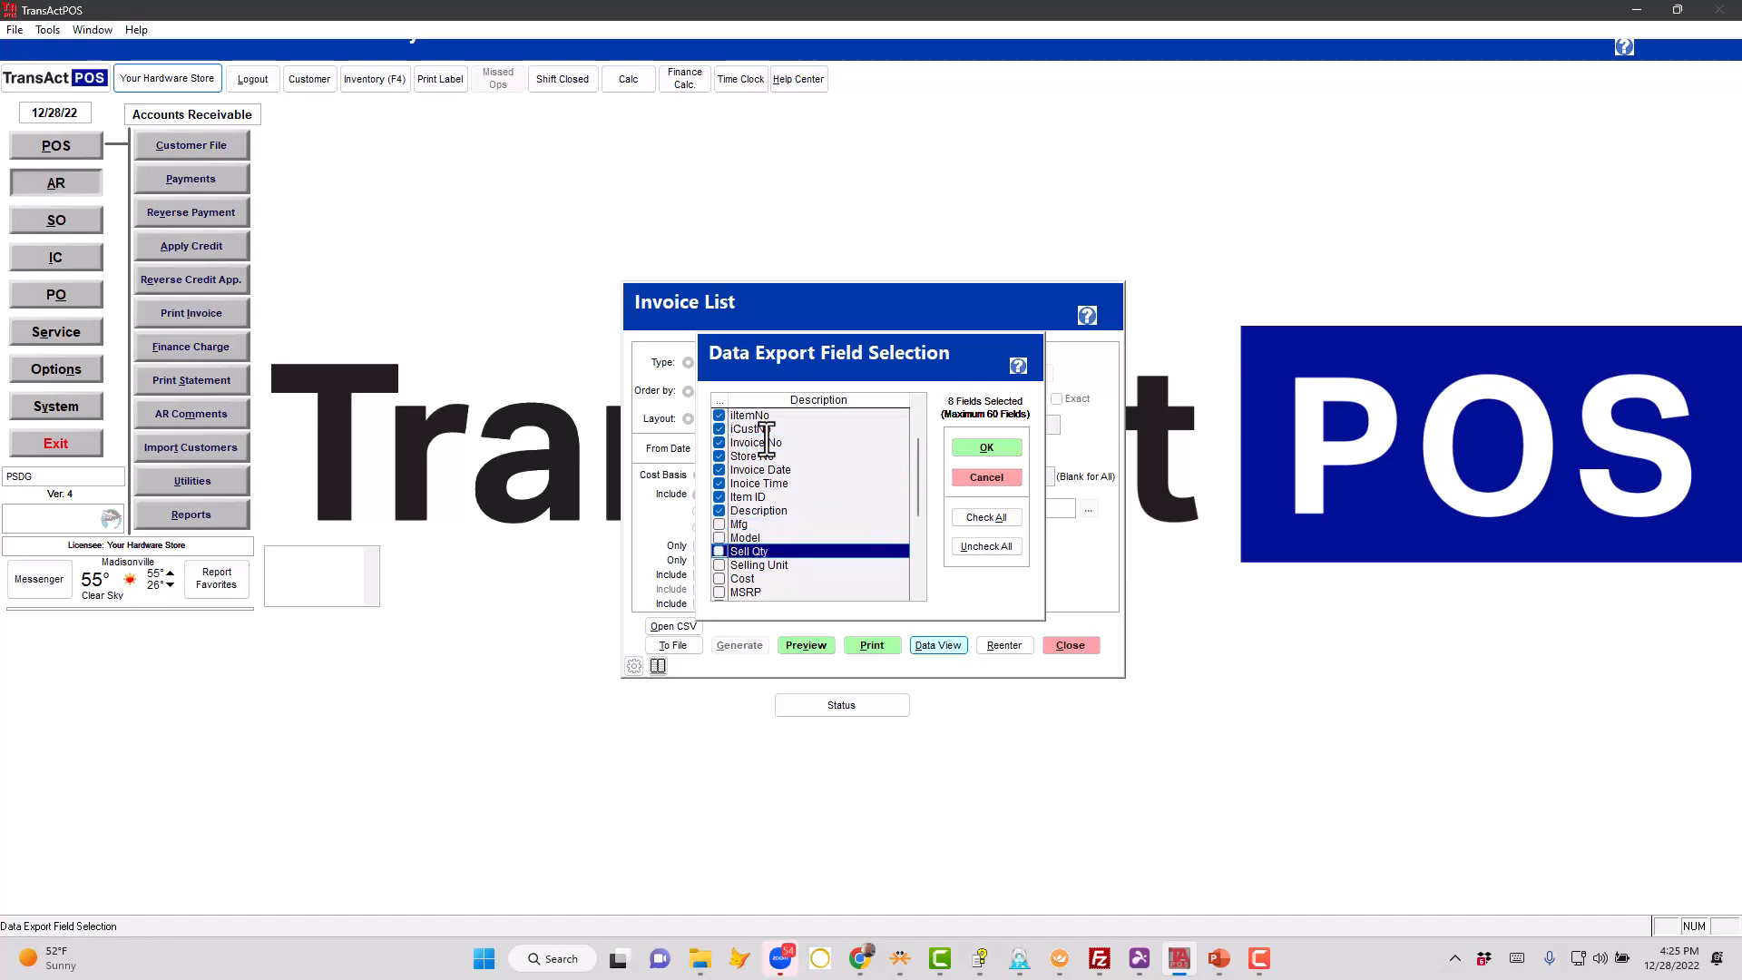
# - Add Gross Profit % to the selected data fields and display the invoice list data
pyautogui.moveTo(920, 472); pyautogui.dragTo(929, 596)
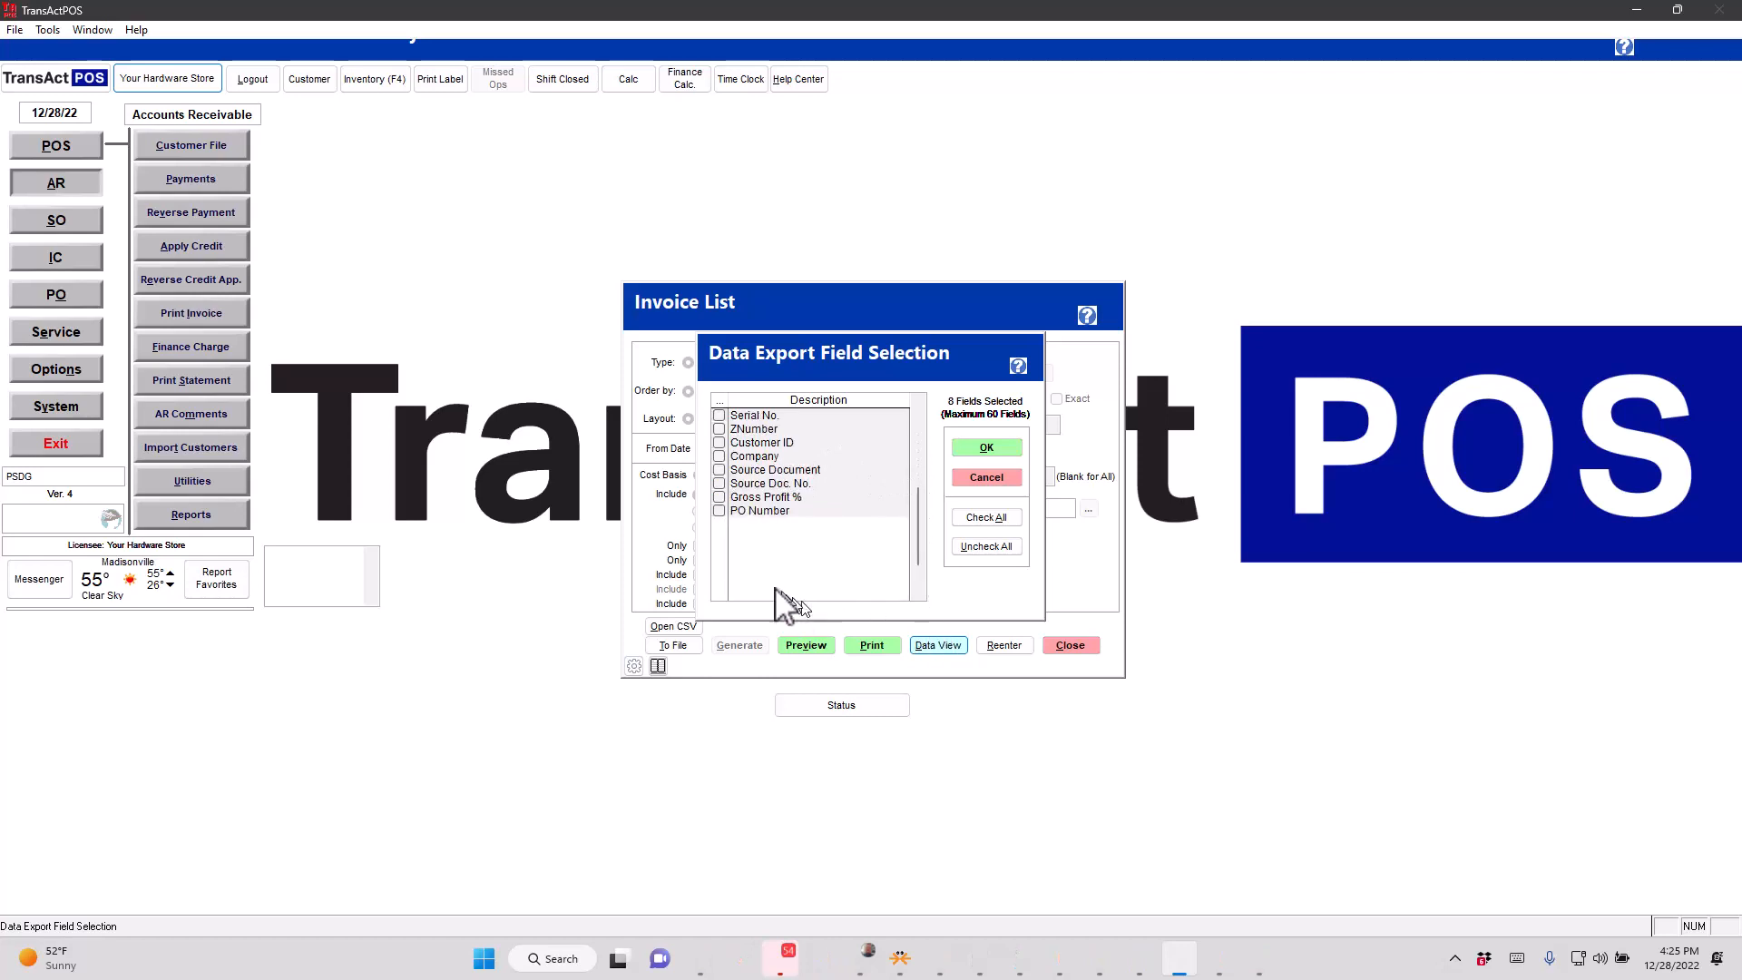
pyautogui.click(744, 498)
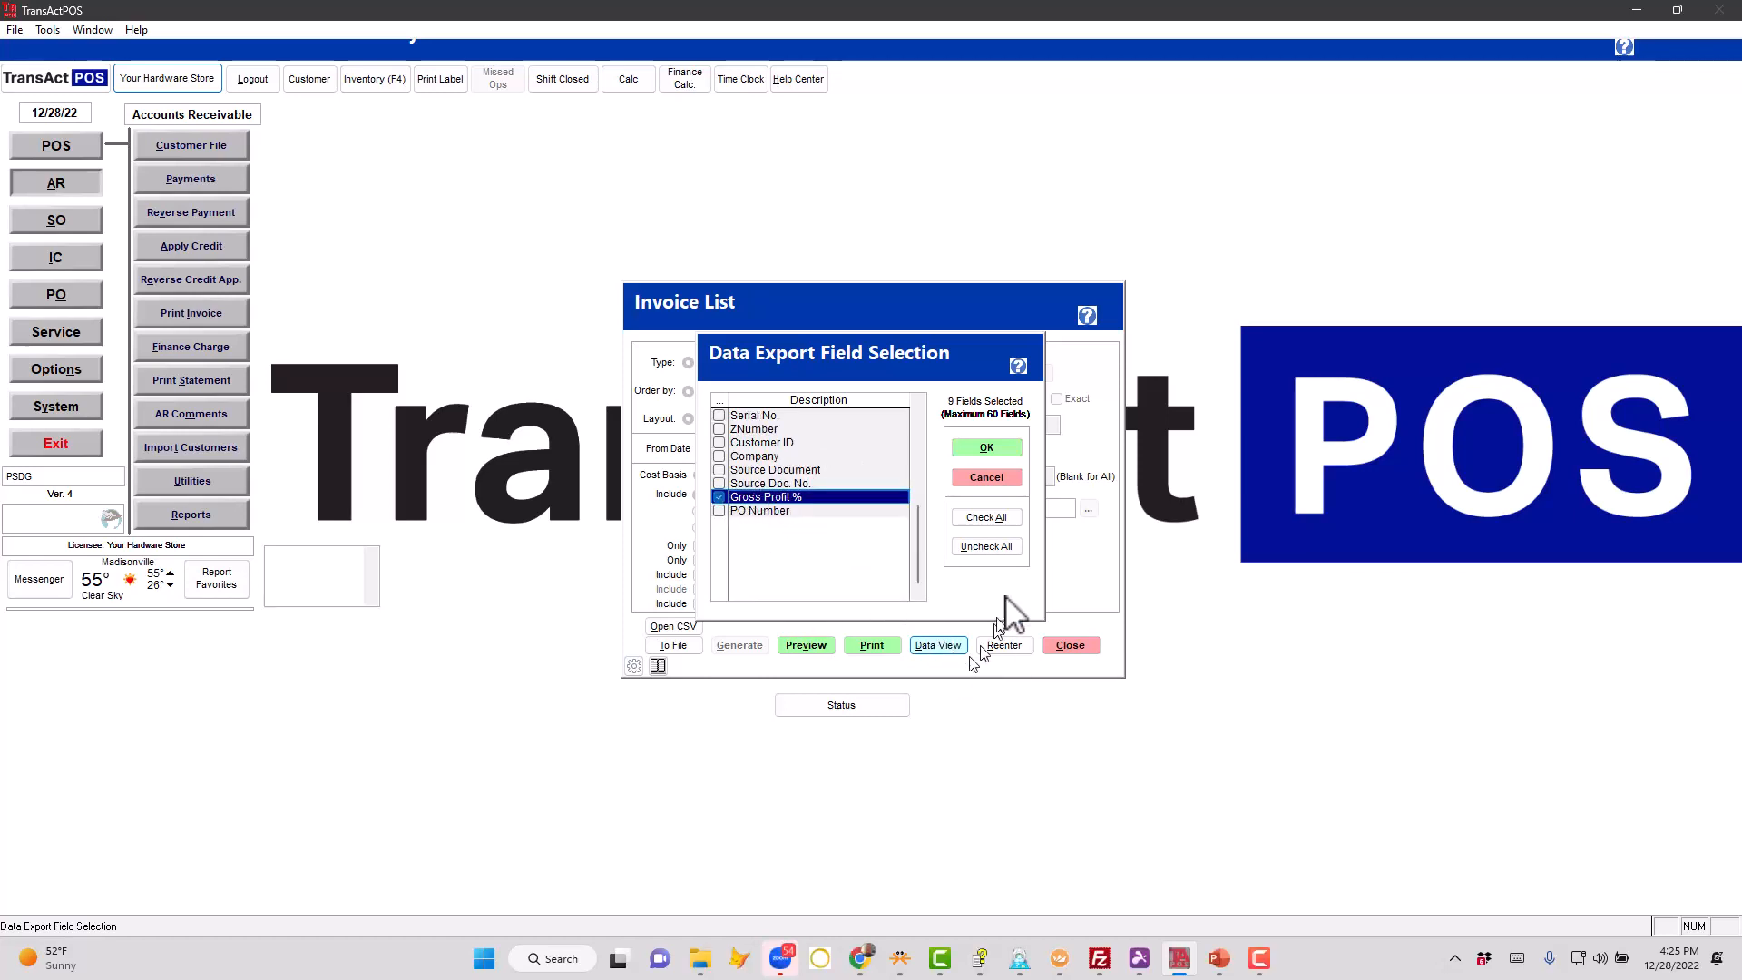
pyautogui.click(989, 448)
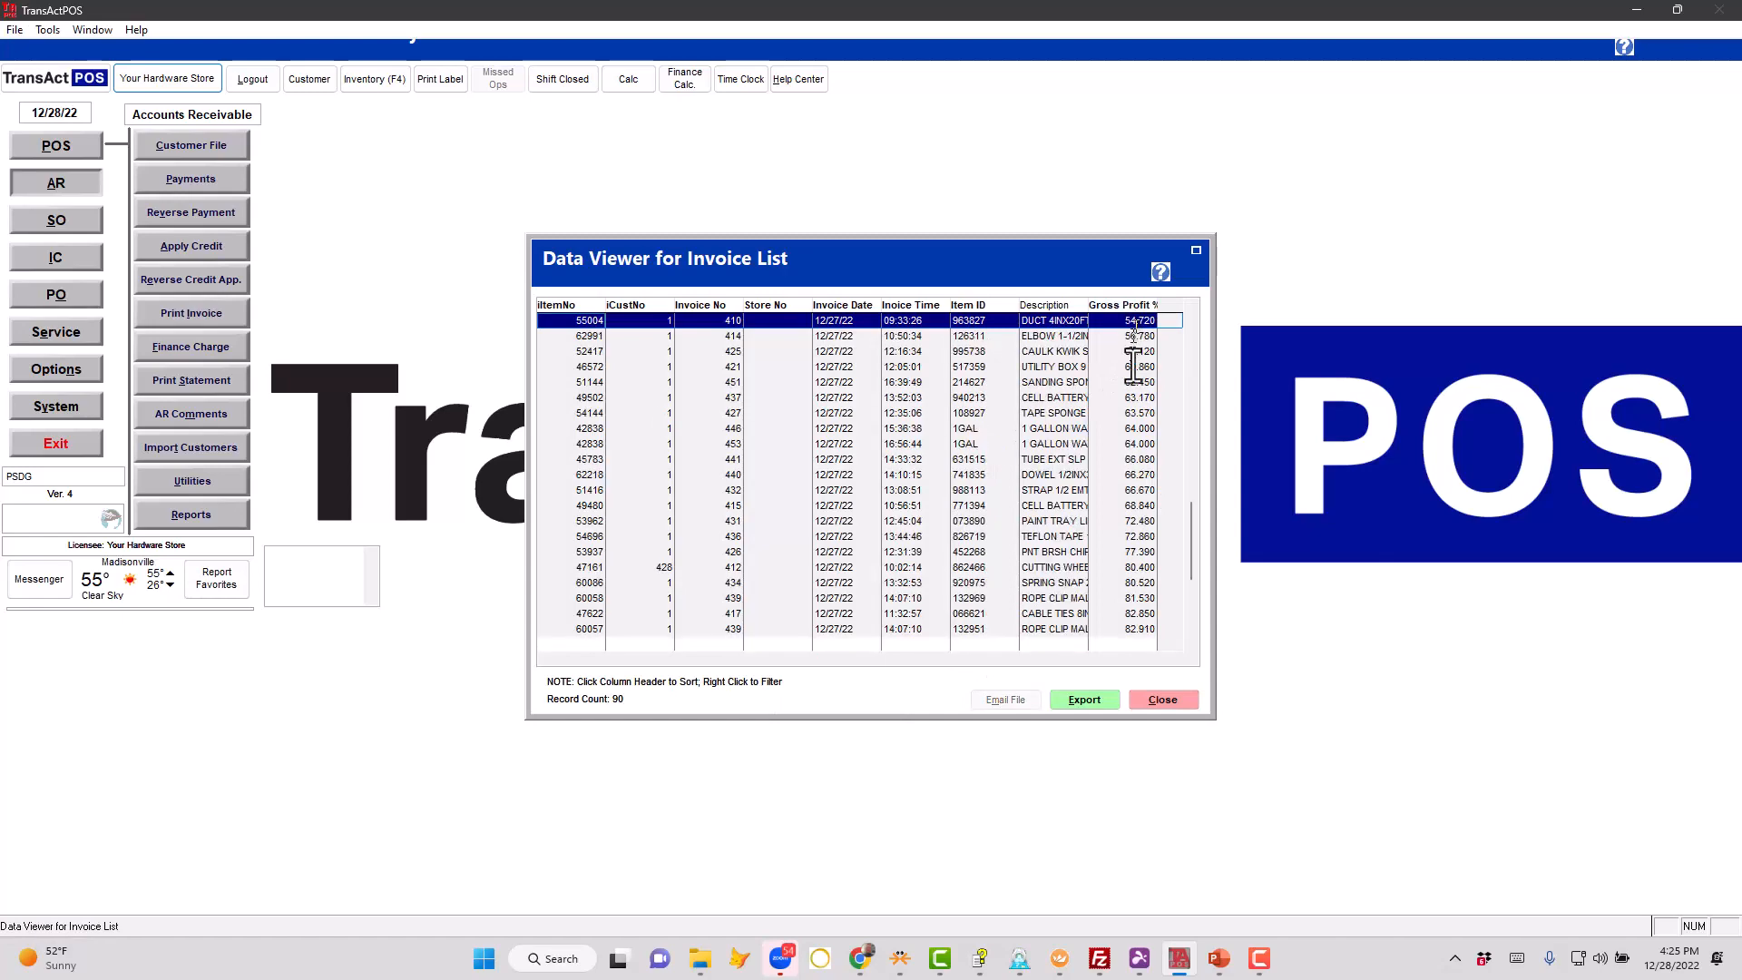
# - Check the lowest Gross Profit % entries in the refreshed invoice list, and close the data view and the Invoice List report
pyautogui.moveTo(1194, 530); pyautogui.dragTo(1195, 313)
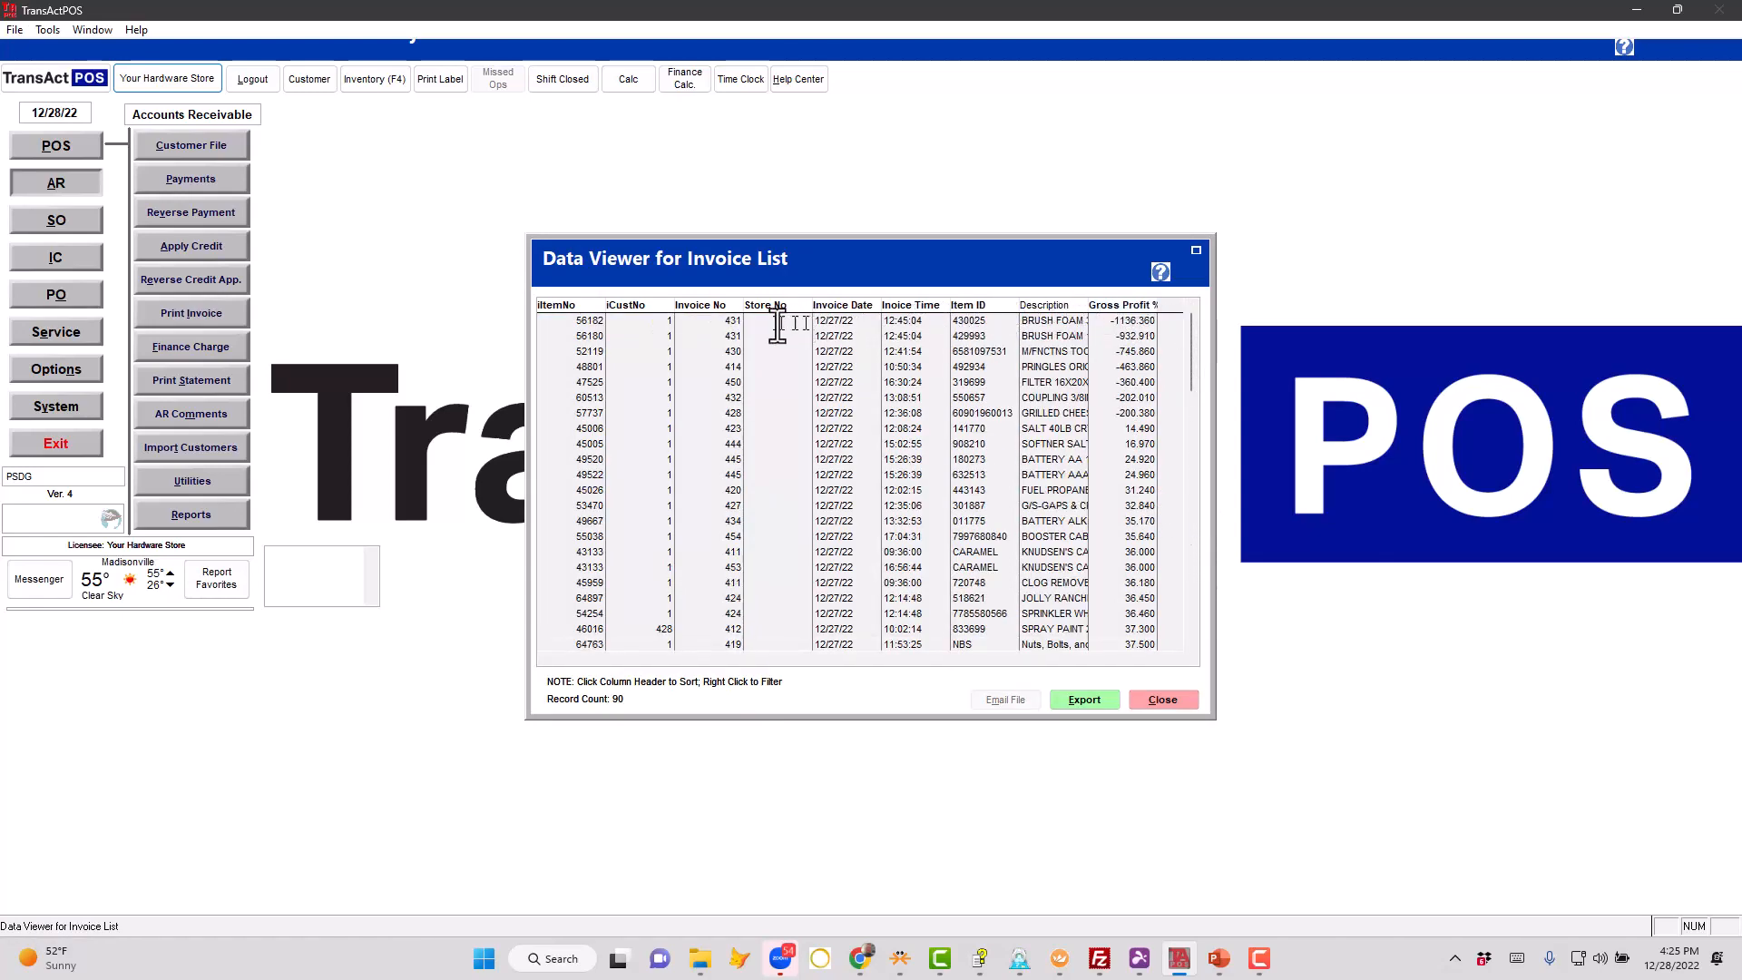
pyautogui.click(1024, 322)
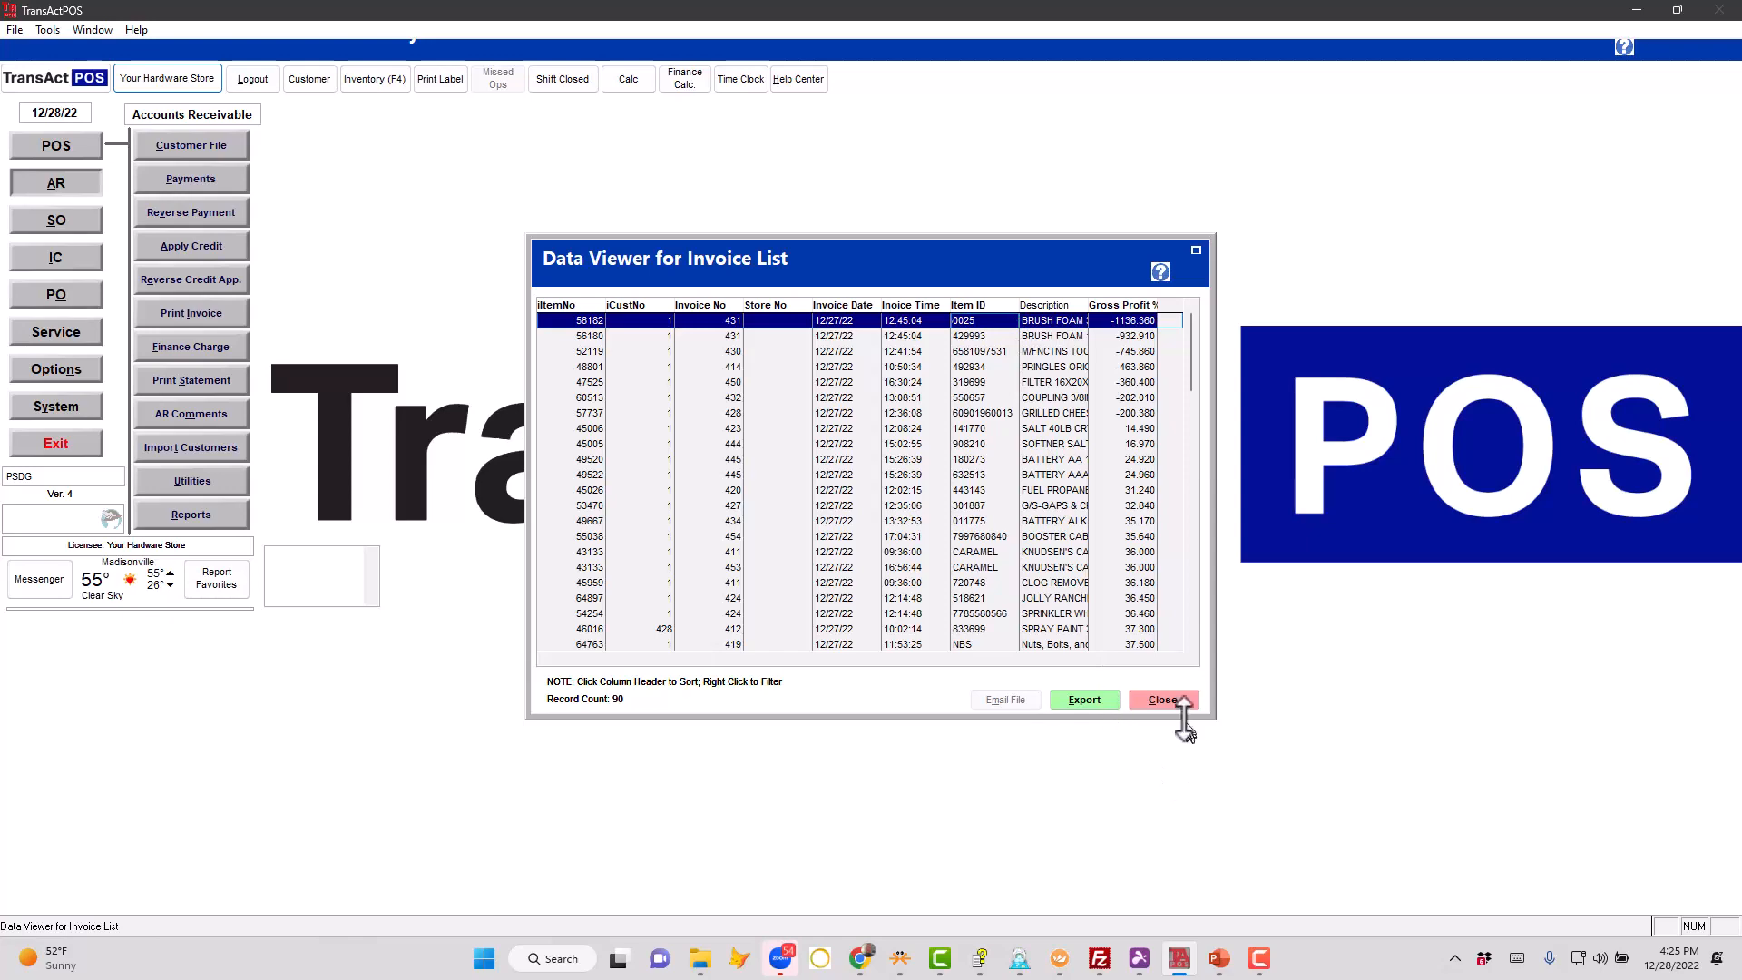
pyautogui.click(1162, 700)
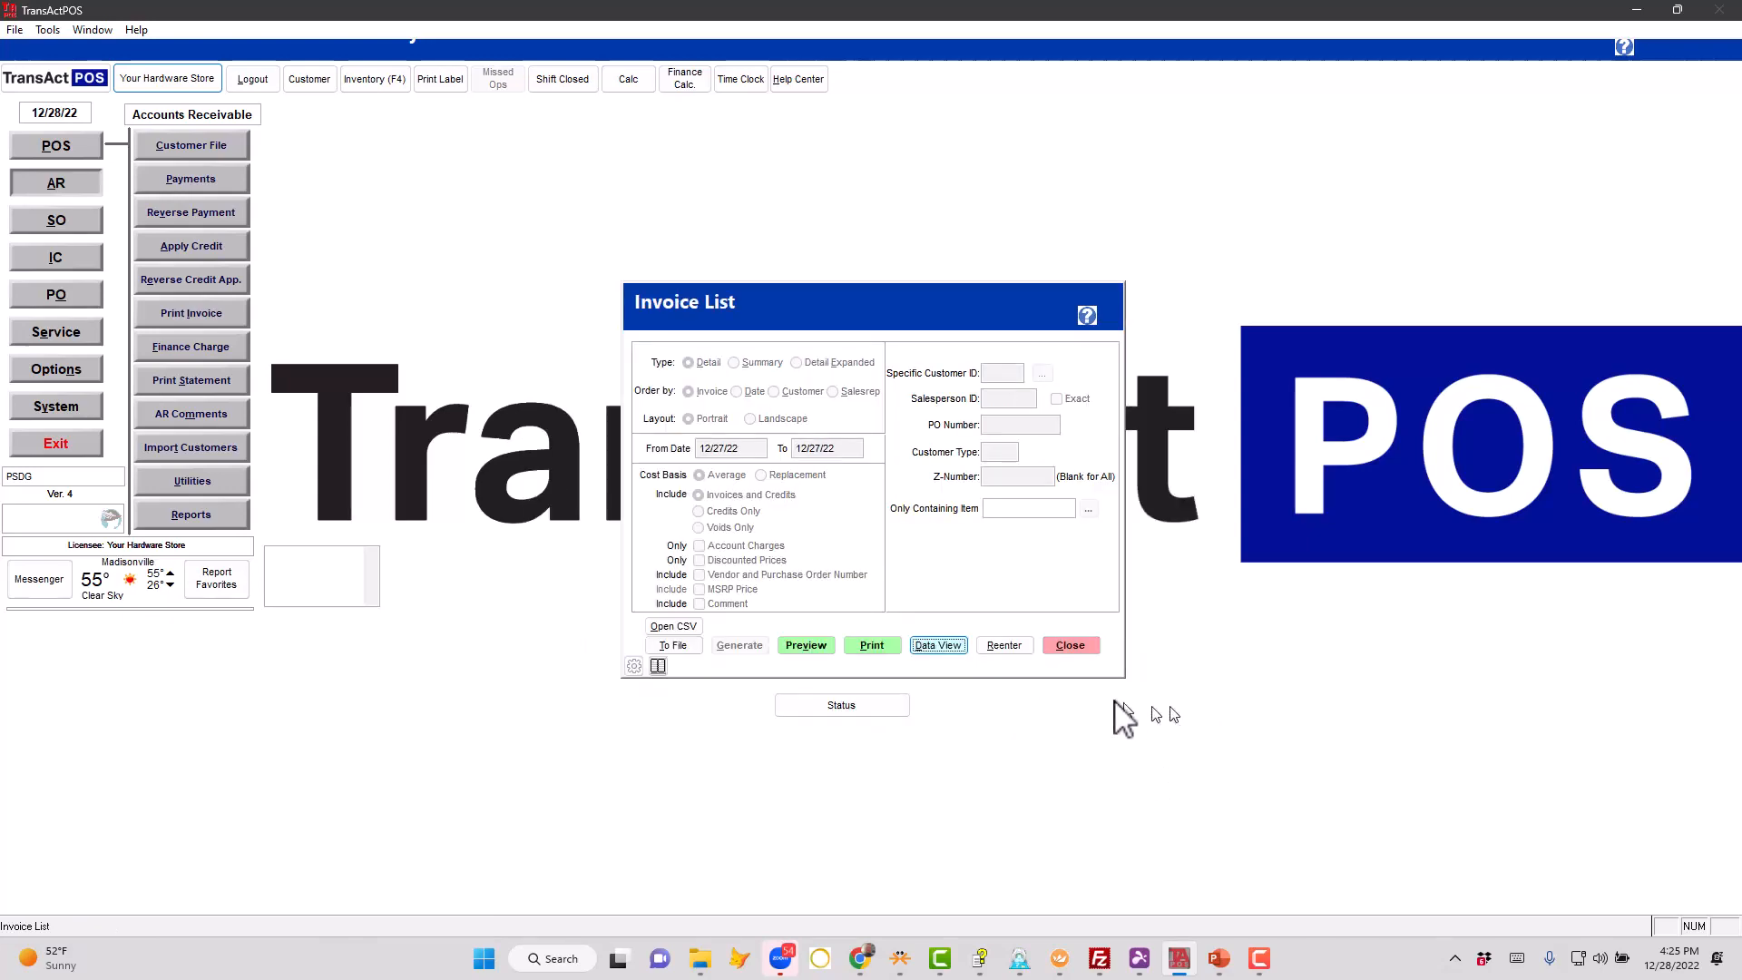
pyautogui.click(1072, 647)
pyautogui.click(1089, 593)
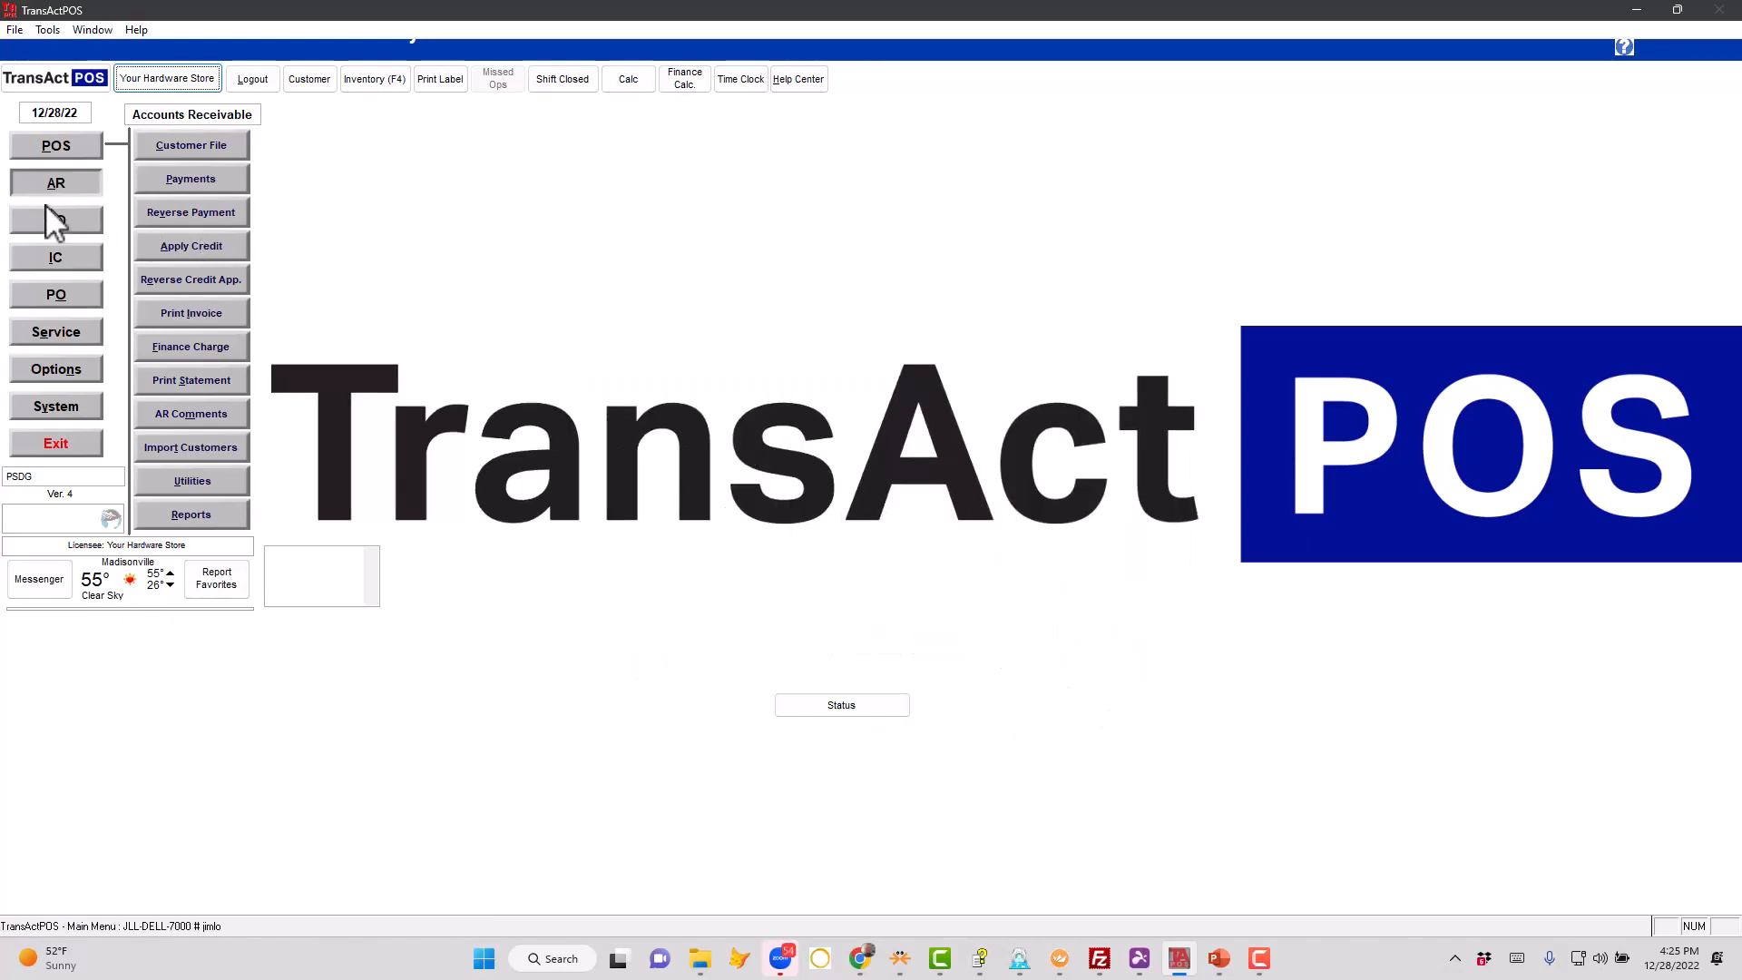
# - Look up CARMEL in the inventory file and open the Knudsen's Caramels record, item CARAMEL
pyautogui.click(56, 259)
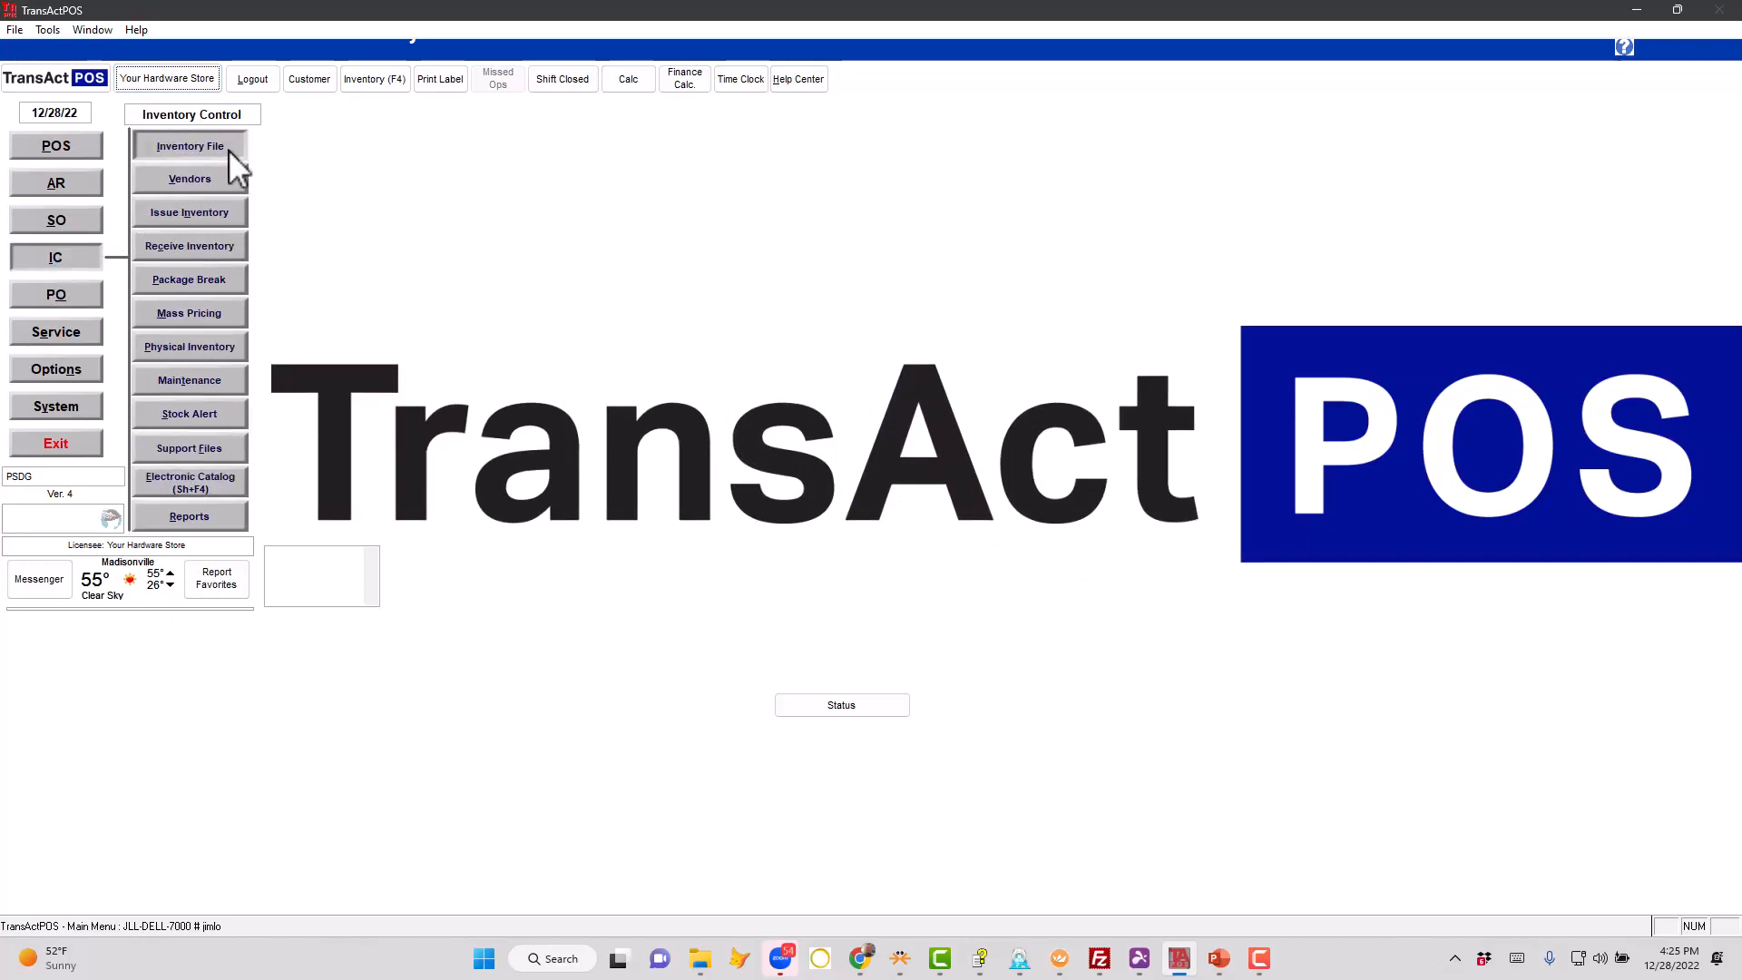
pyautogui.click(222, 150)
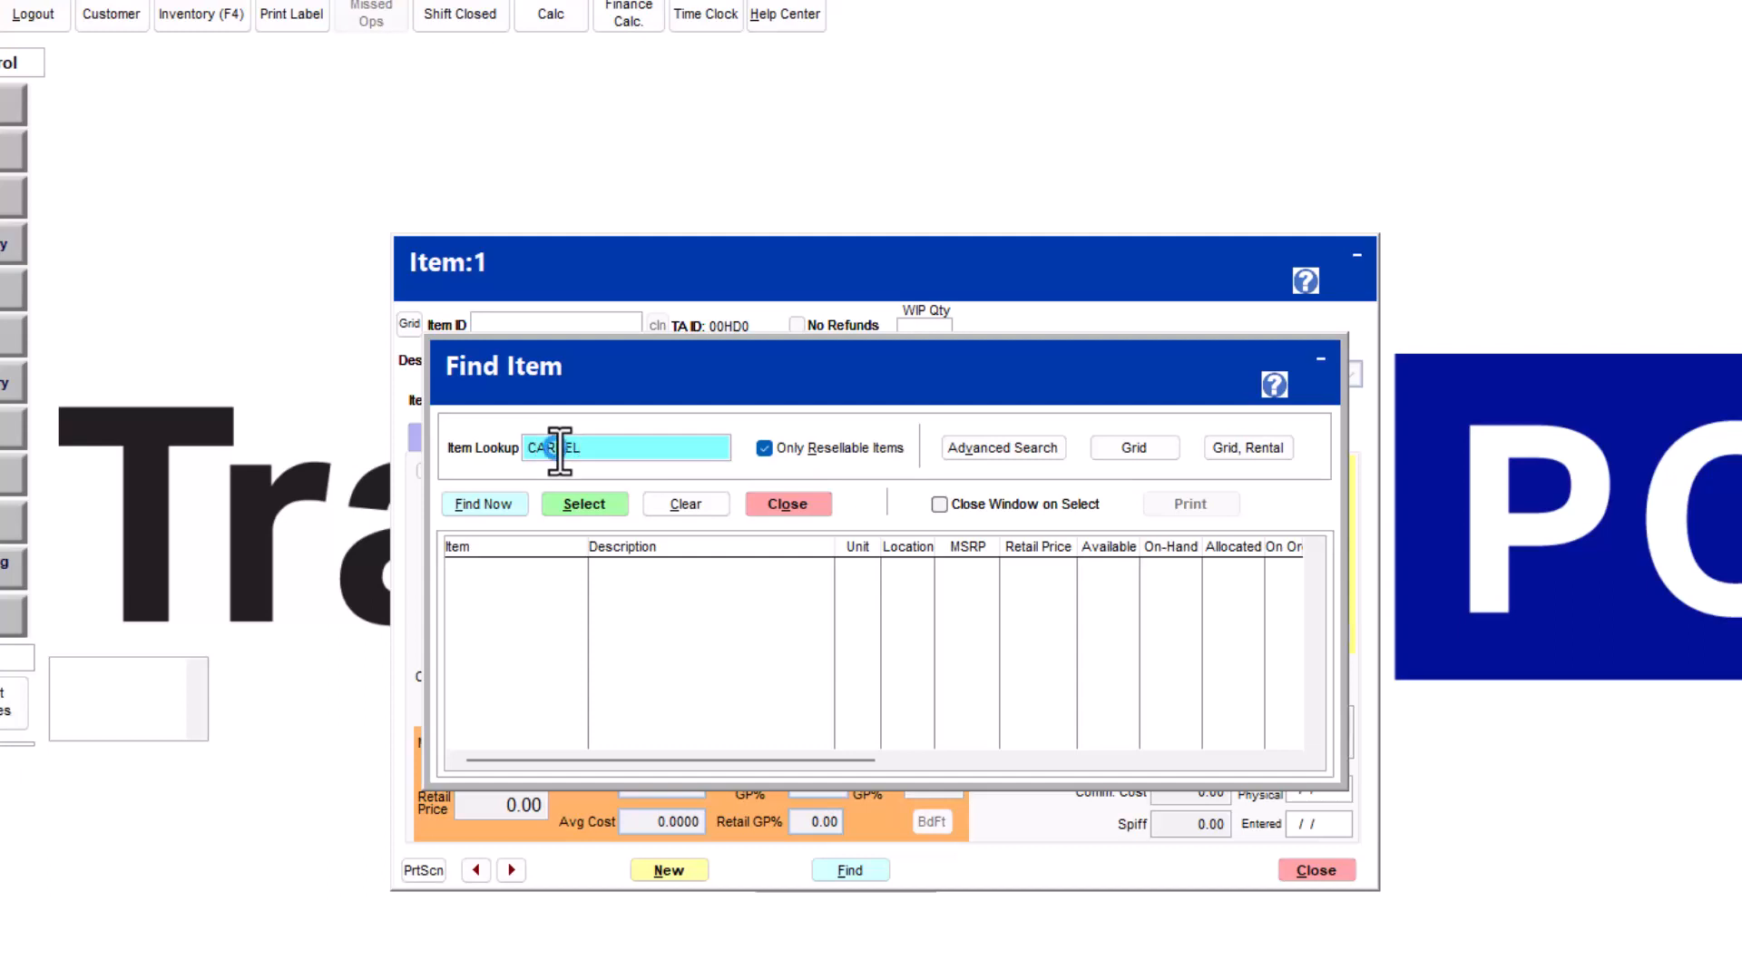
pyautogui.press('Return')
pyautogui.click(549, 694)
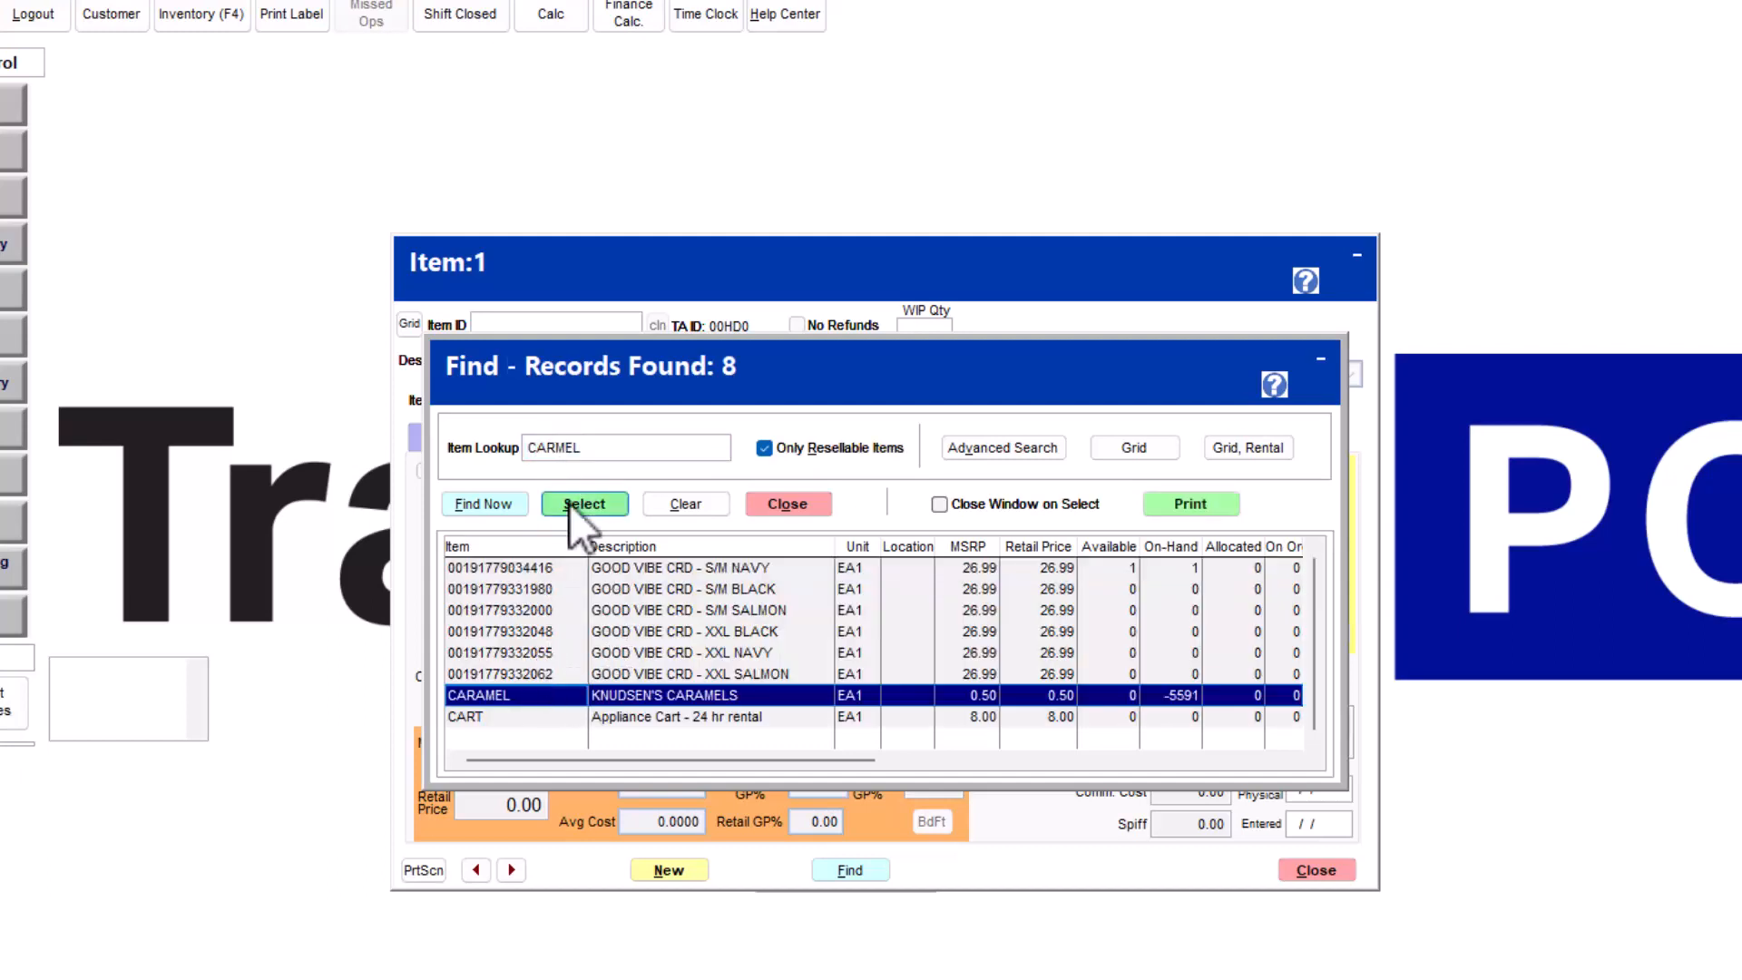
pyautogui.click(573, 503)
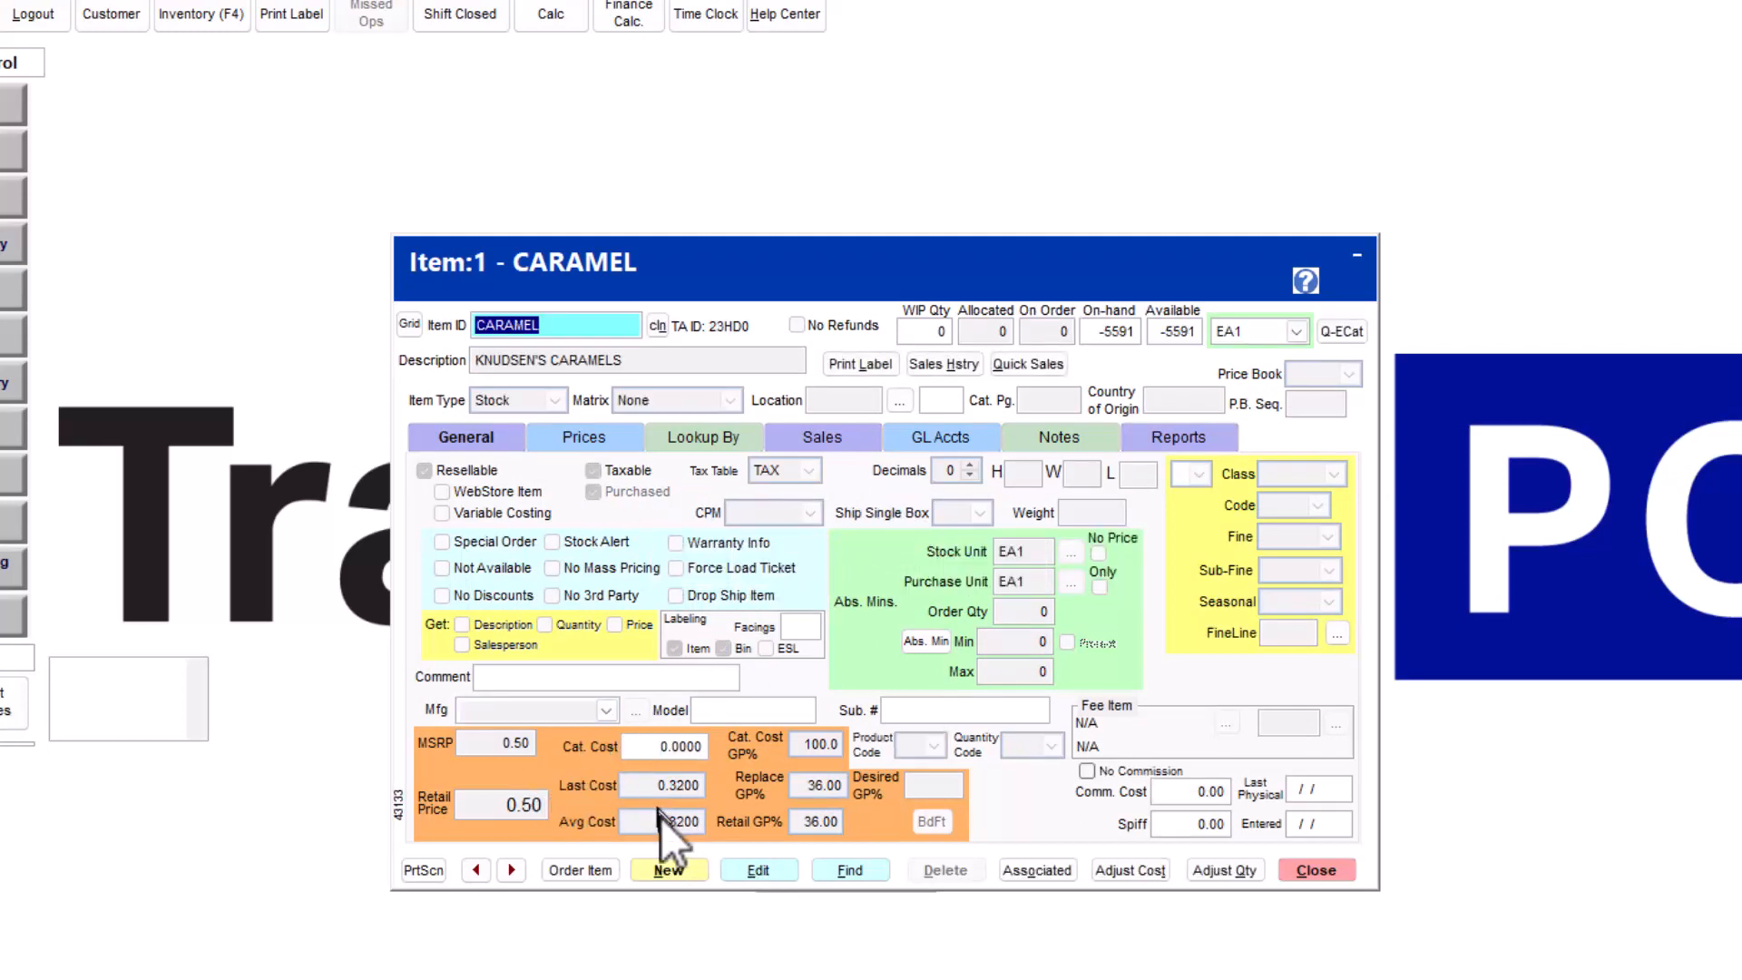
# - Preview item CARAMEL's detail sales report for 12/01/22 to 12/28/22 with cost and profit margin included, and close the report and item record
pyautogui.click(1160, 437)
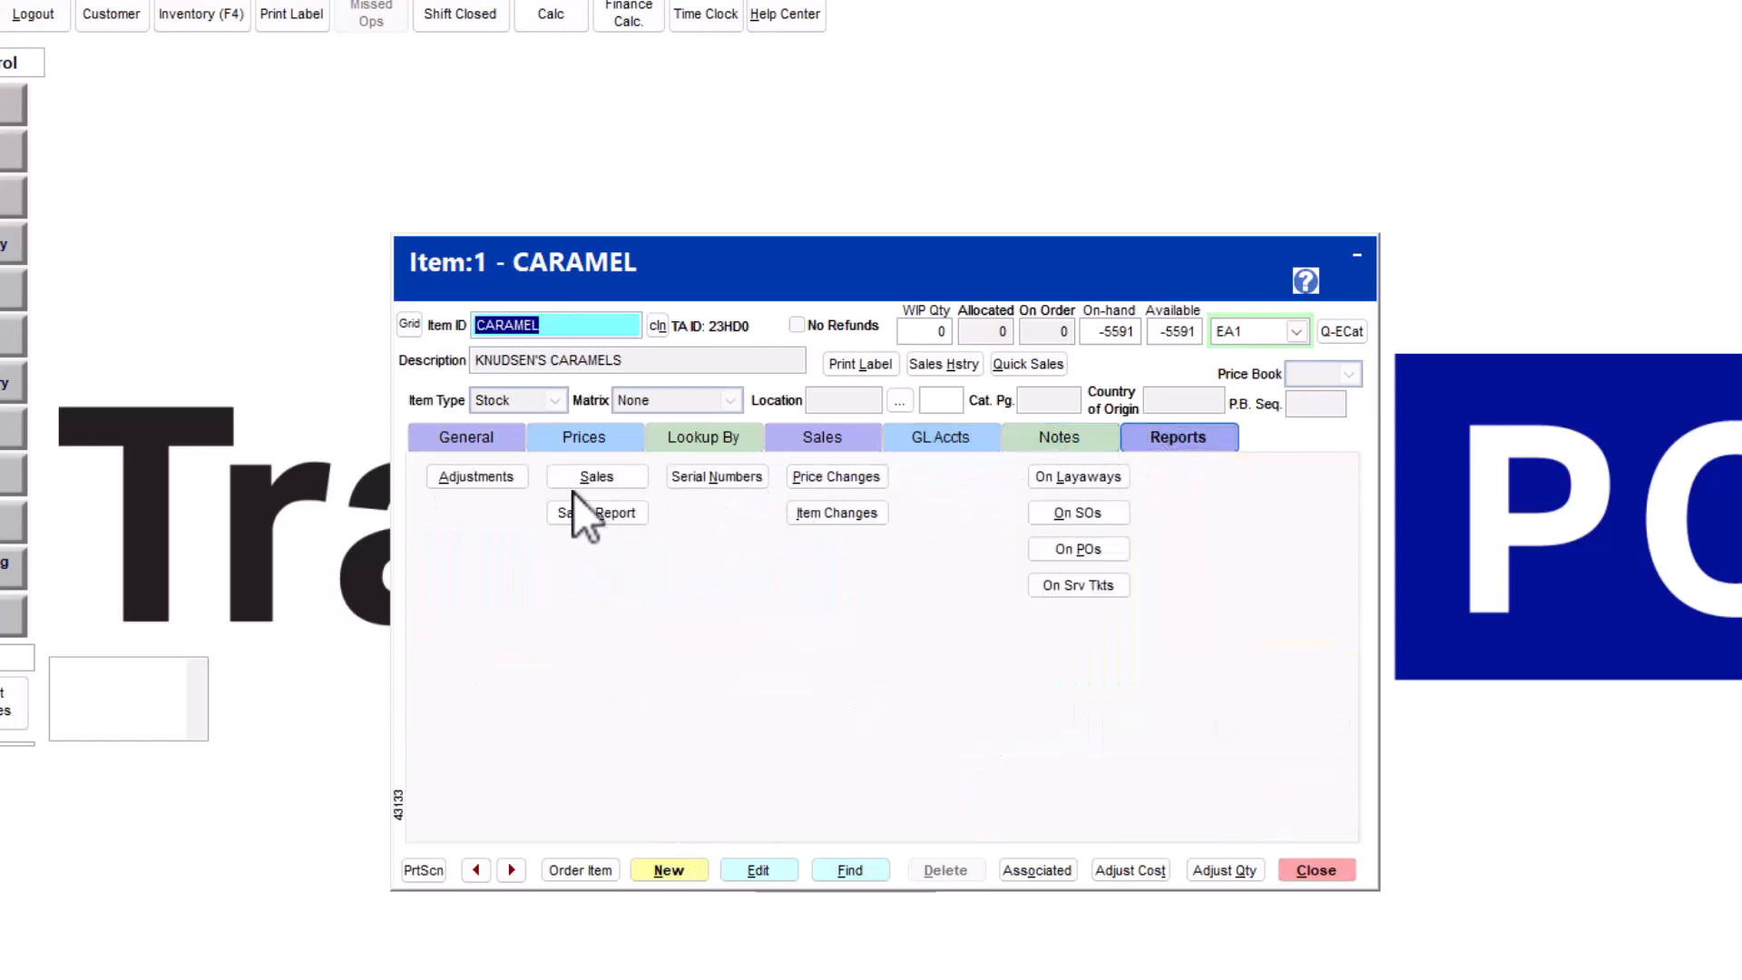
pyautogui.click(584, 514)
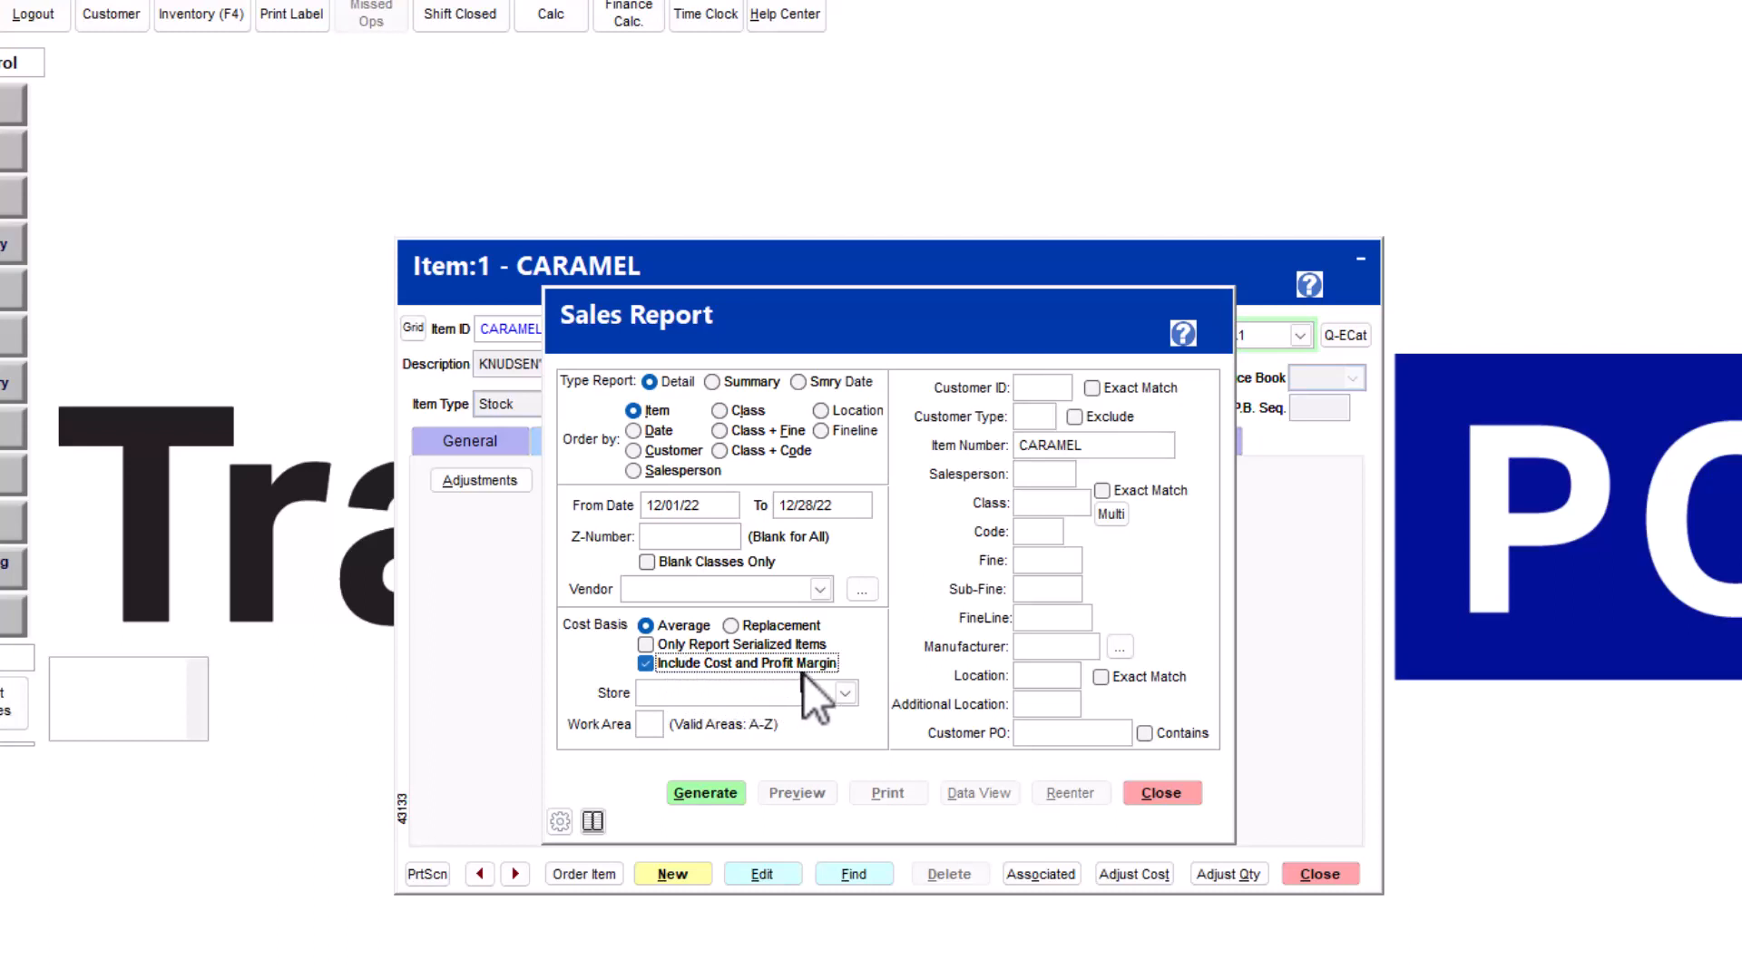
pyautogui.click(695, 797)
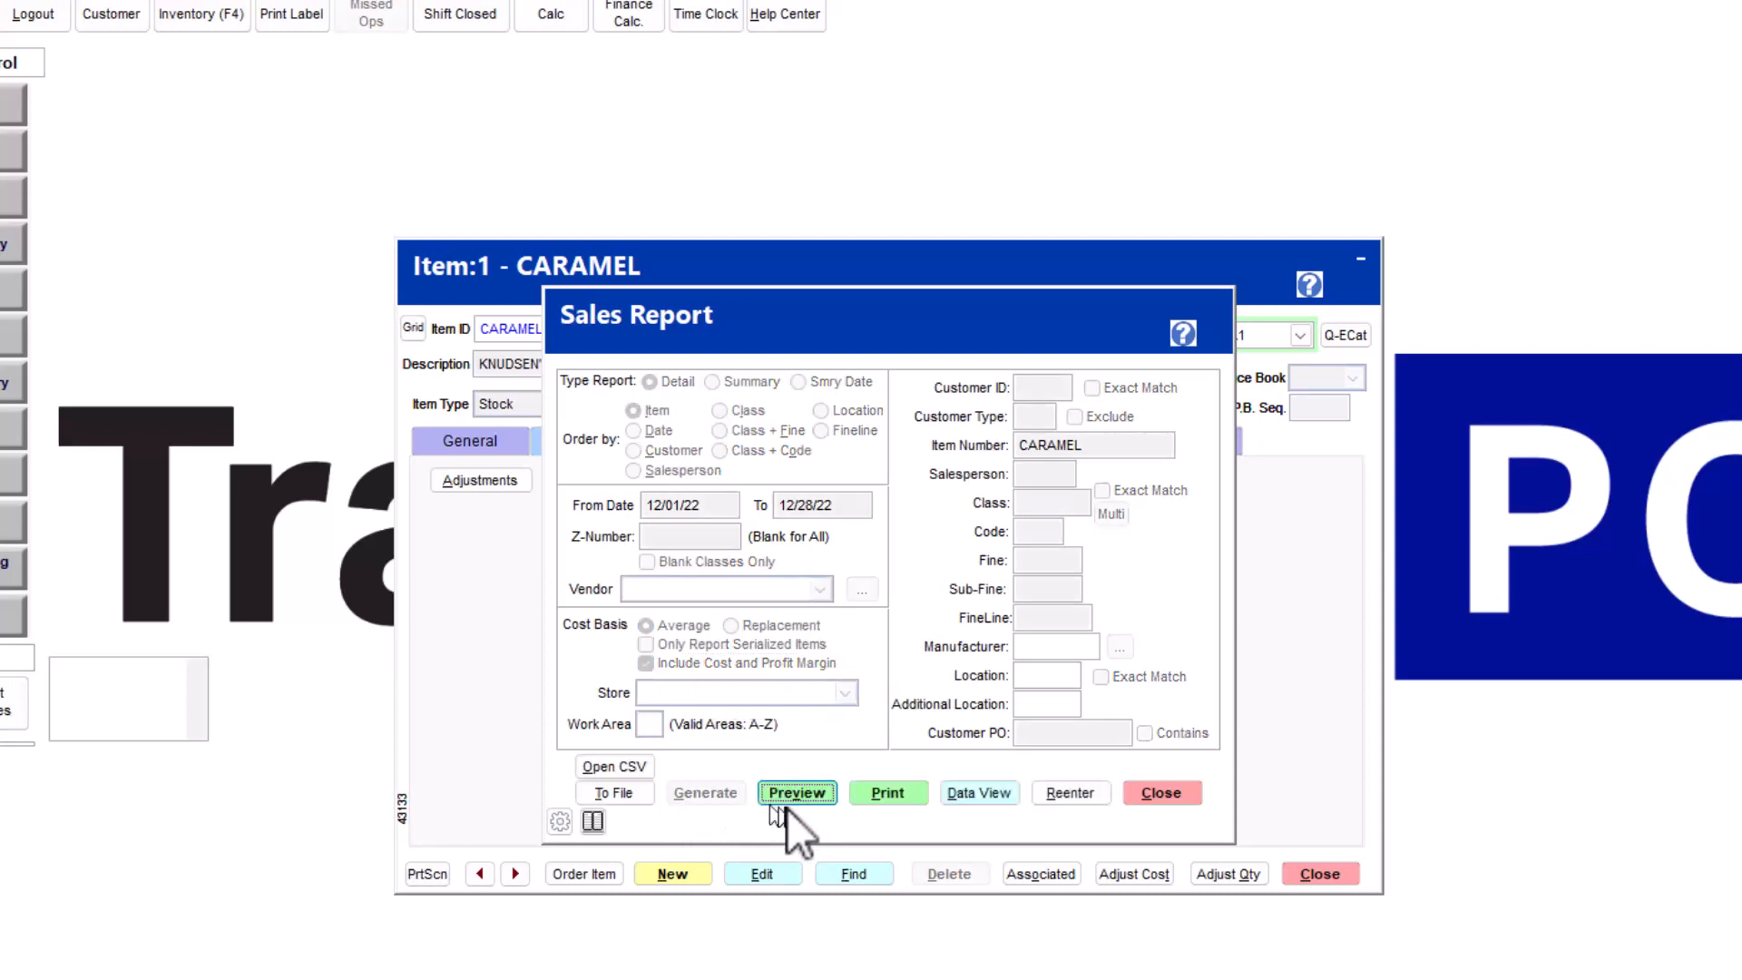
pyautogui.click(797, 797)
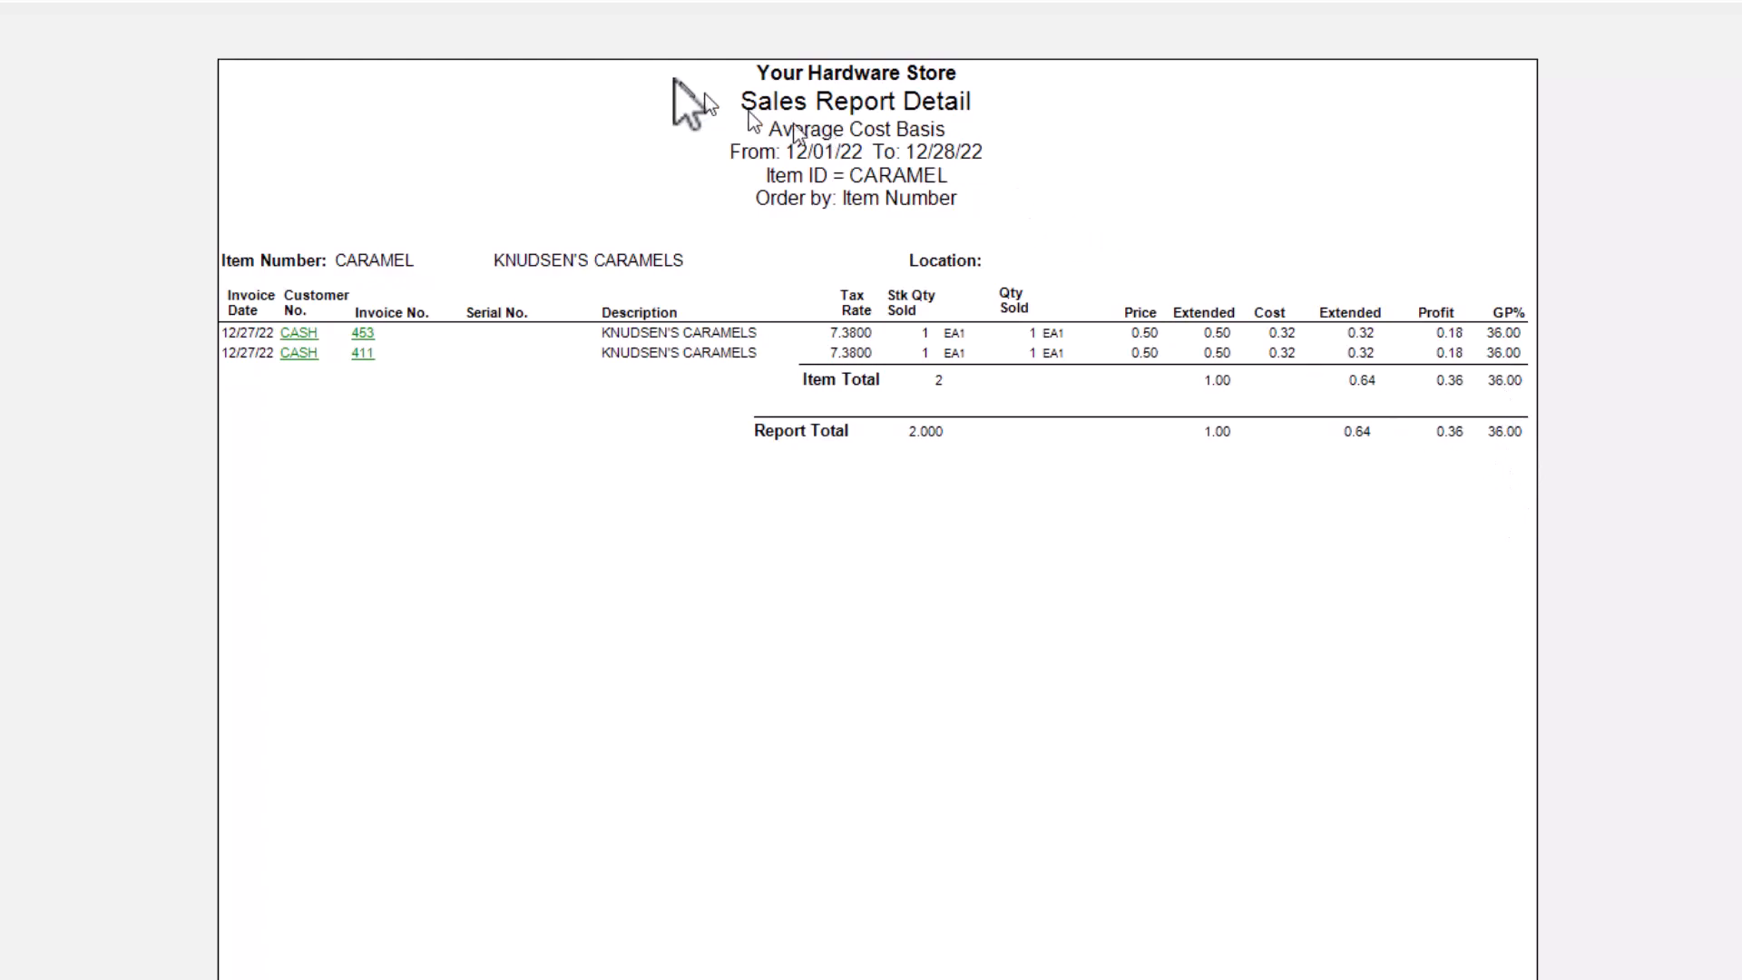
pyautogui.click(268, 2)
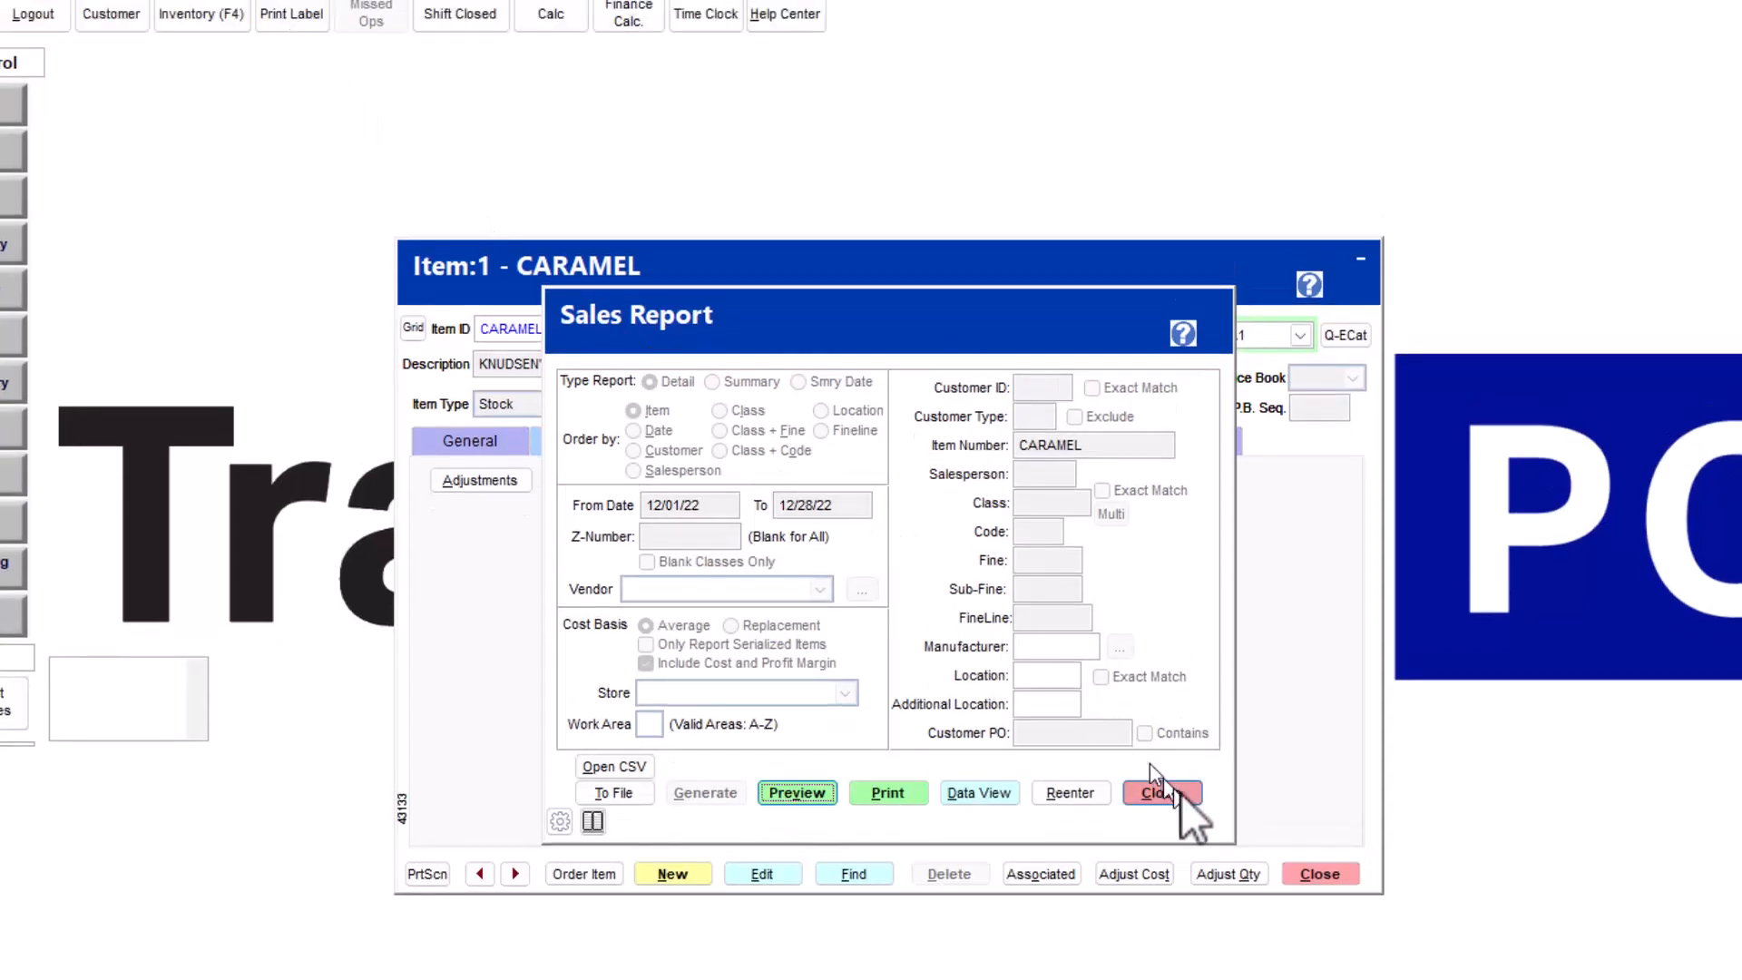
pyautogui.click(1190, 797)
pyautogui.click(1340, 876)
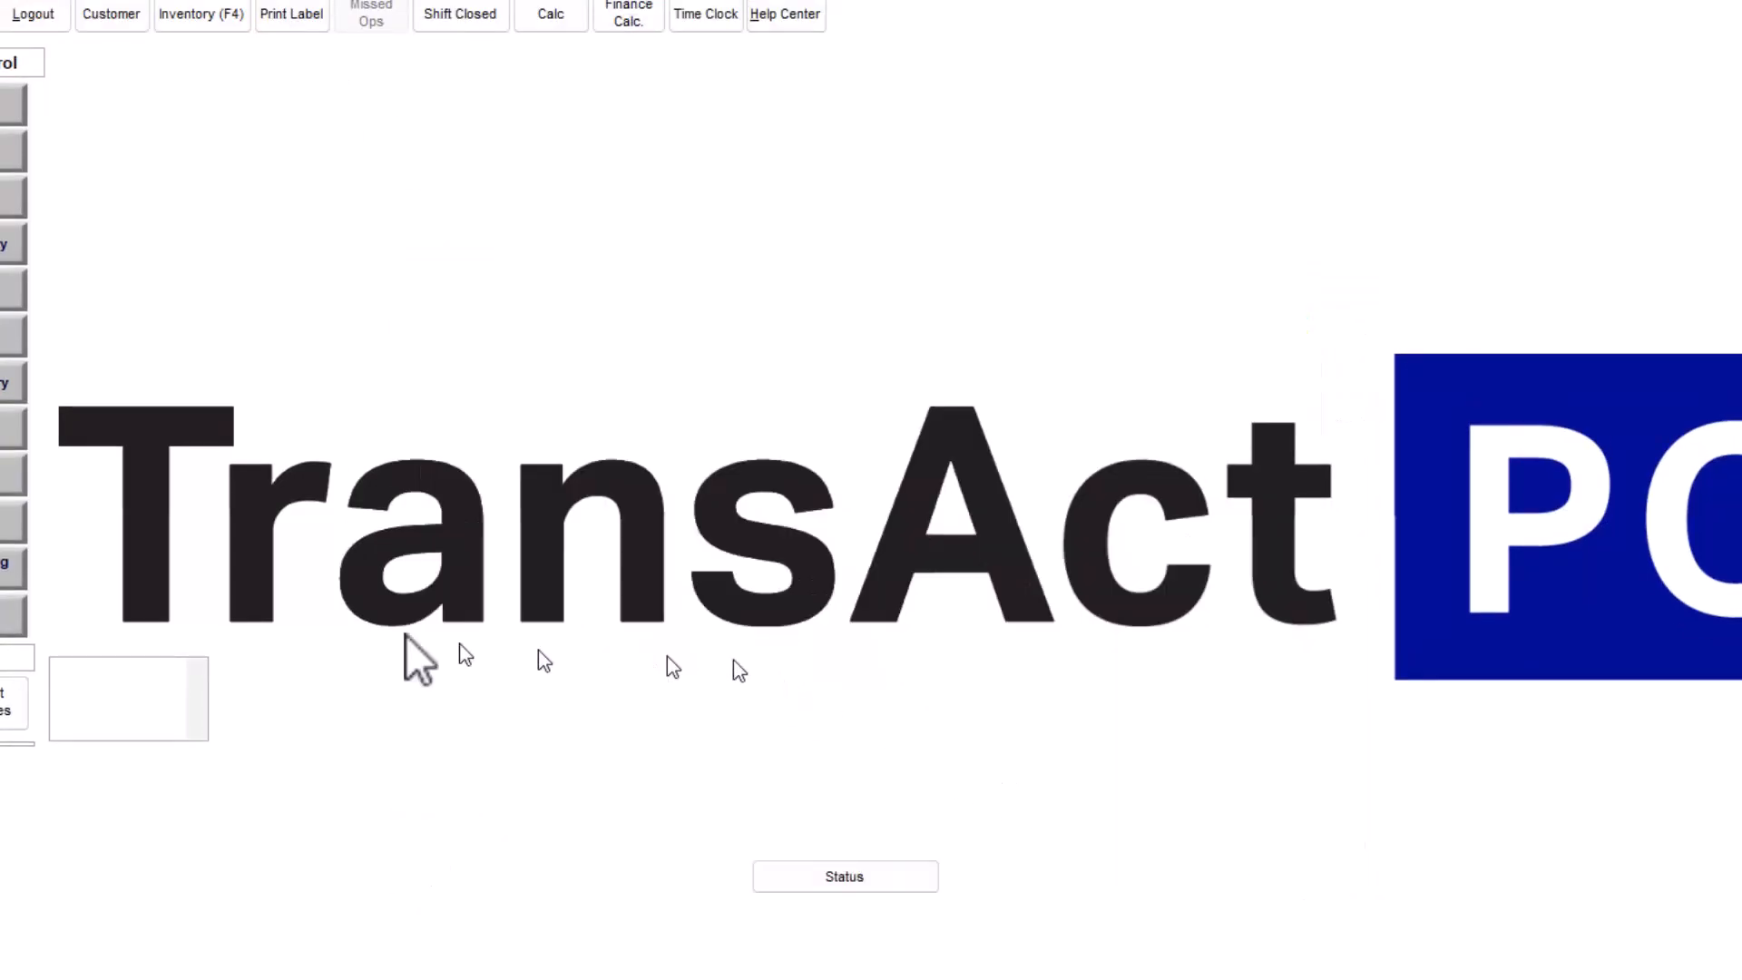